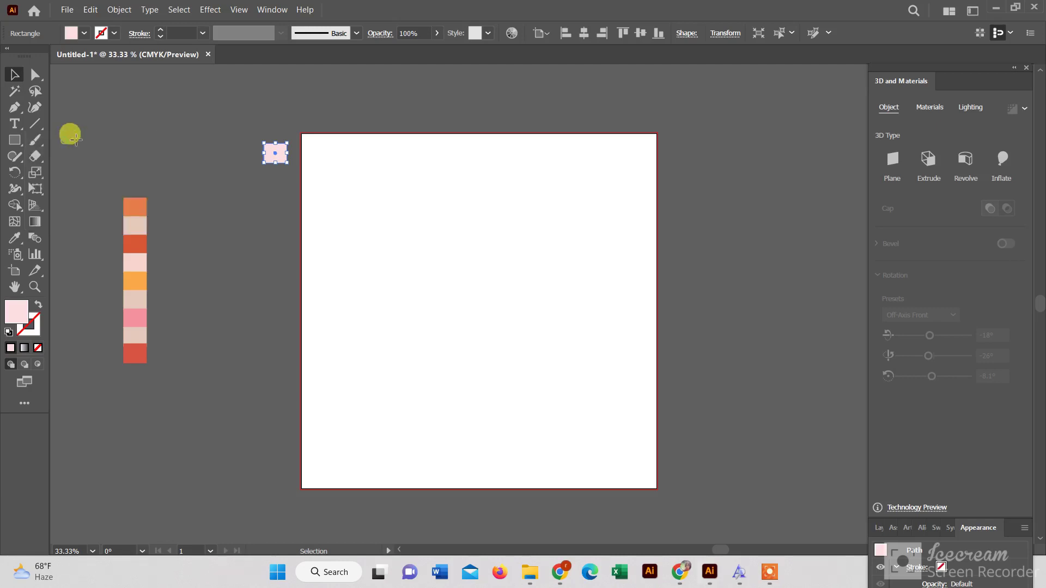
Step: Create a 1000 × 1000 px pale pink square aligned to the artboard's left and top edges
left_click(386, 225)
type("1000")
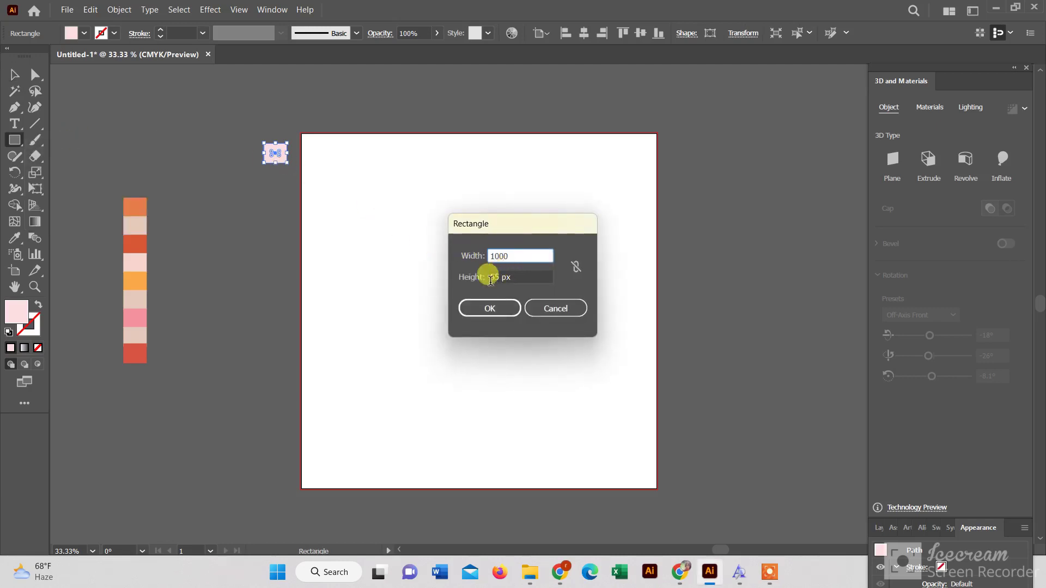
key("Tab")
type("1")
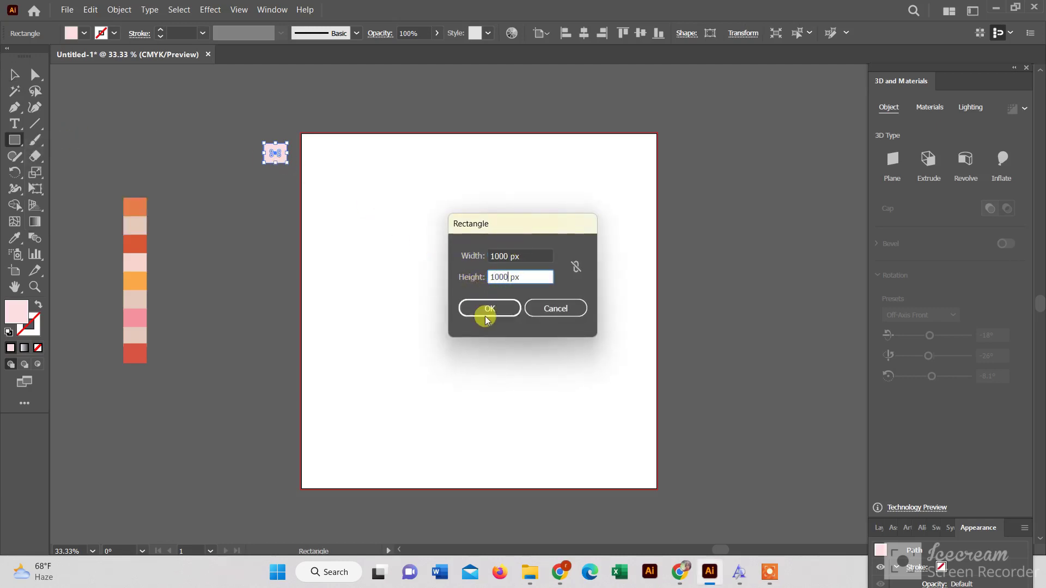
left_click(488, 319)
left_click(567, 33)
left_click(624, 33)
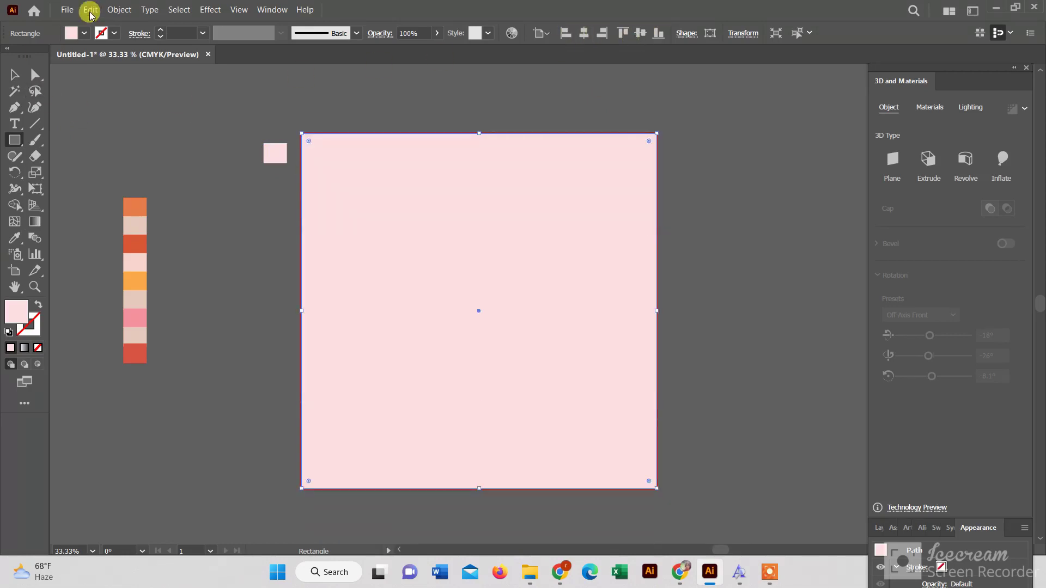
Step: Lock the square in place with Object > Lock > Selection
left_click(119, 10)
left_click(330, 100)
left_click(15, 75)
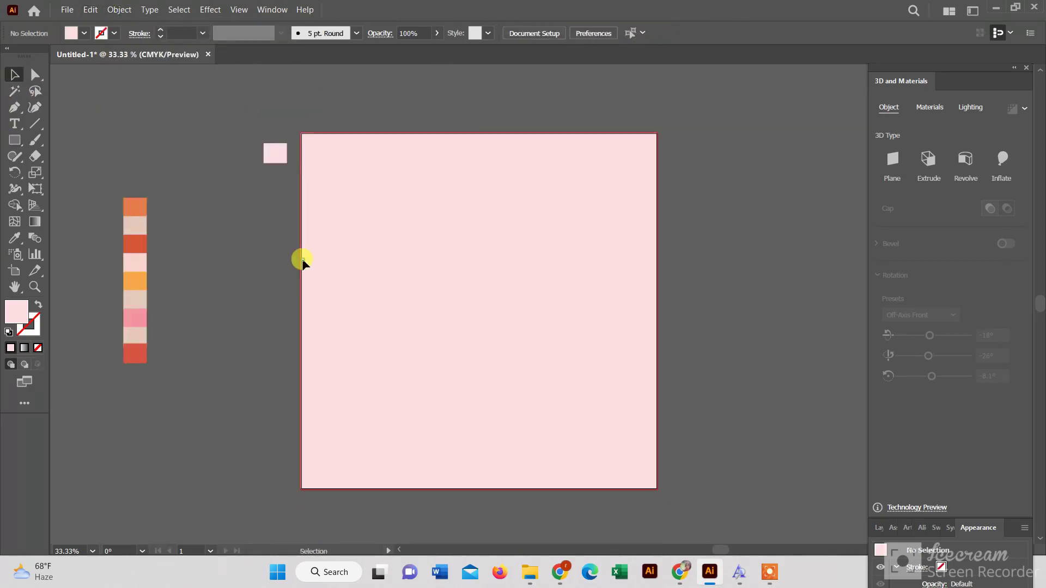
Step: Add a text block reading WORK HARD PLAY HARDER on four lines on the square
left_click(15, 124)
left_click(81, 119)
left_click(433, 263)
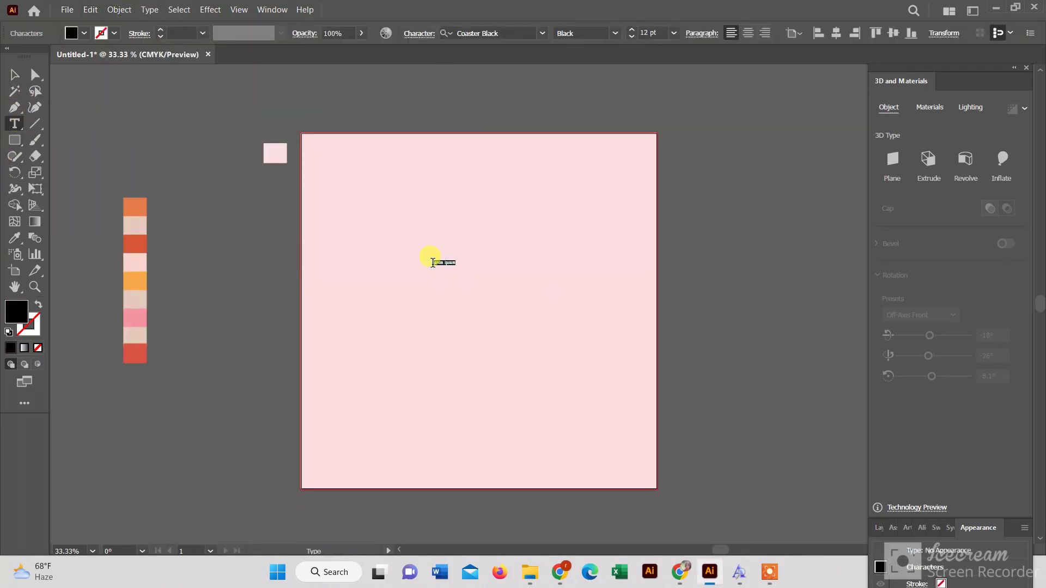
left_click(15, 77)
left_click(14, 74)
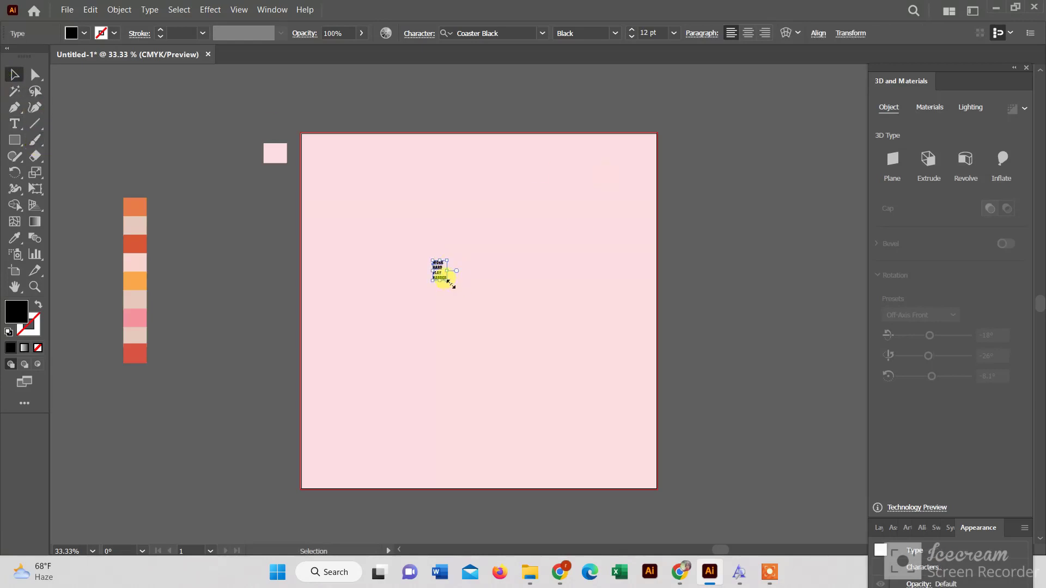
Step: Set the headline's font size to 200 pt
left_click(647, 33)
type("200")
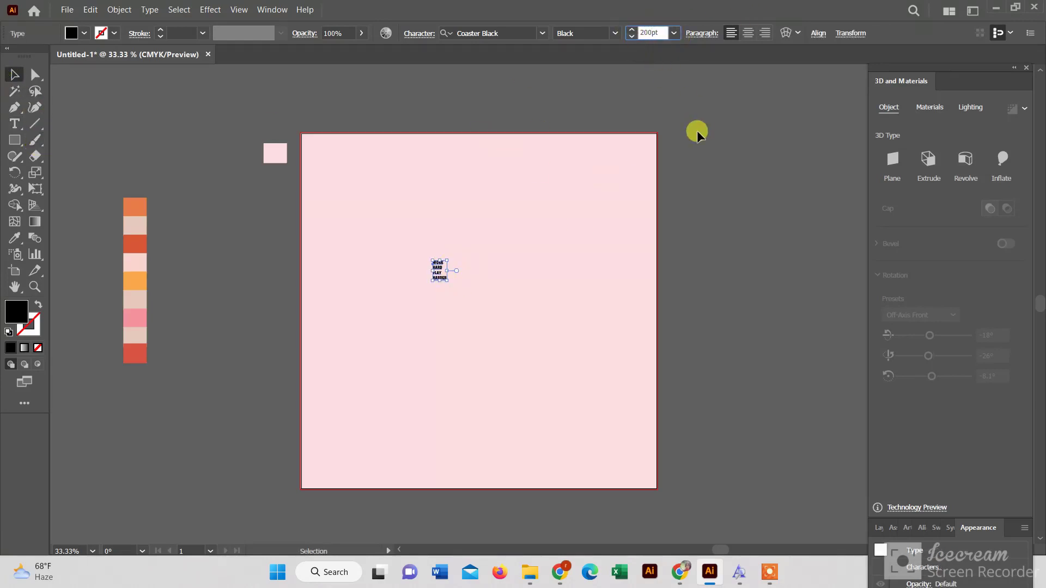
key("Return")
Step: Search the font list for 'groo' and apply Abstract Groovy to the headline
left_click(542, 33)
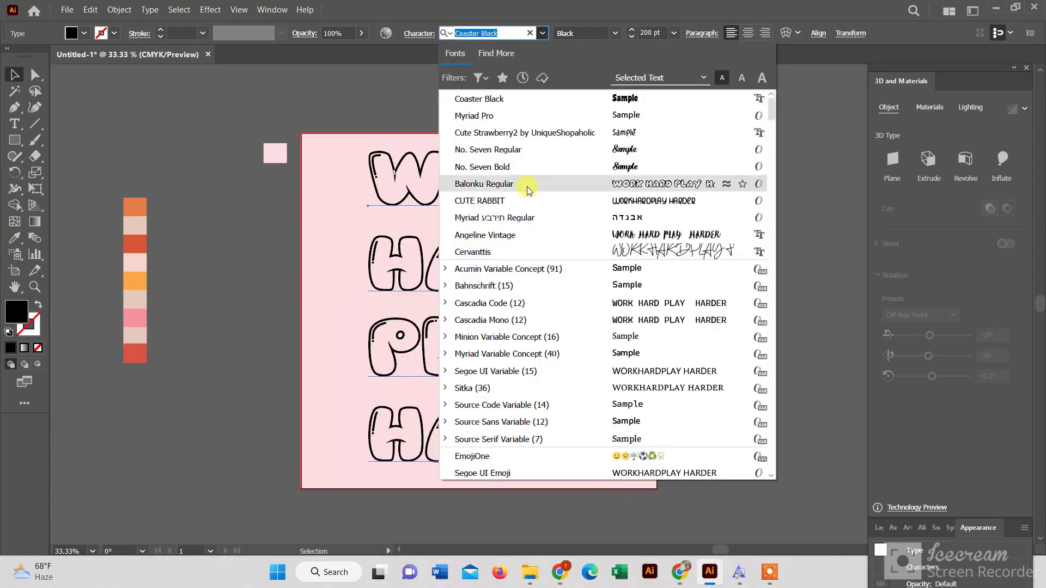
scroll(537, 207, "down", 5)
scroll(551, 327, "down", 5)
scroll(561, 412, "down", 5)
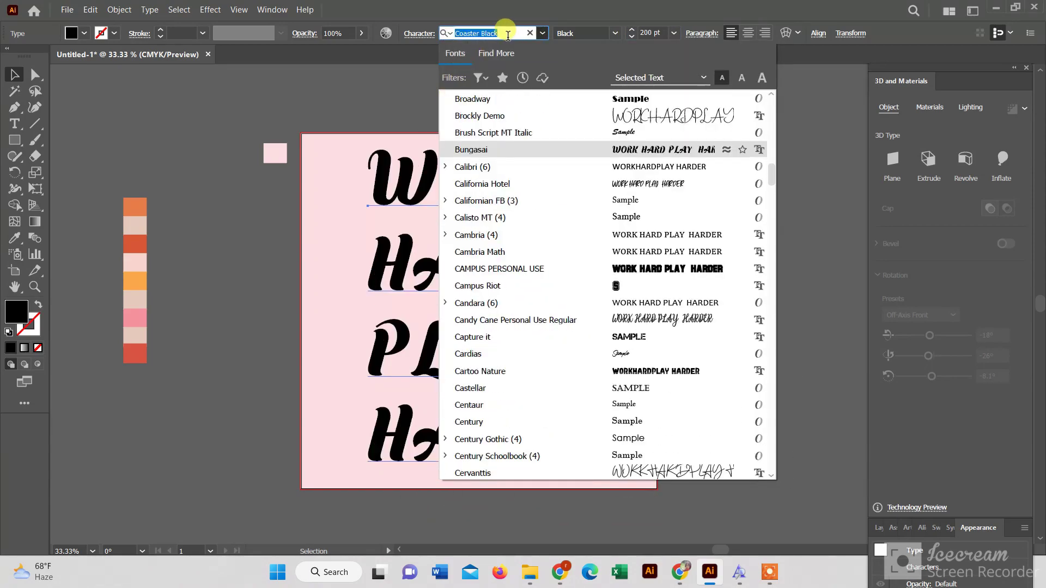
type("g")
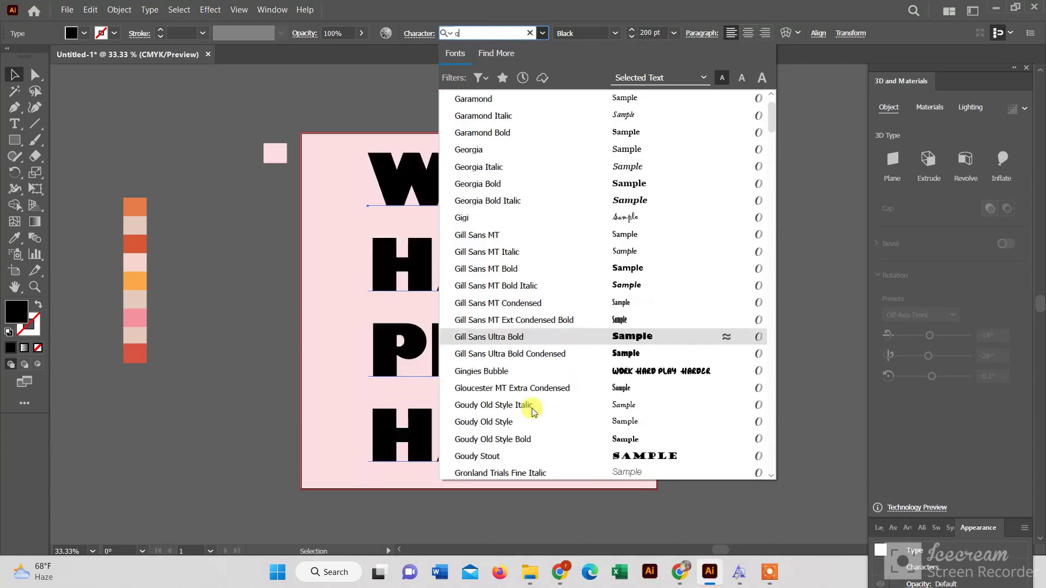
scroll(534, 413, "down", 1)
scroll(532, 423, "down", 3)
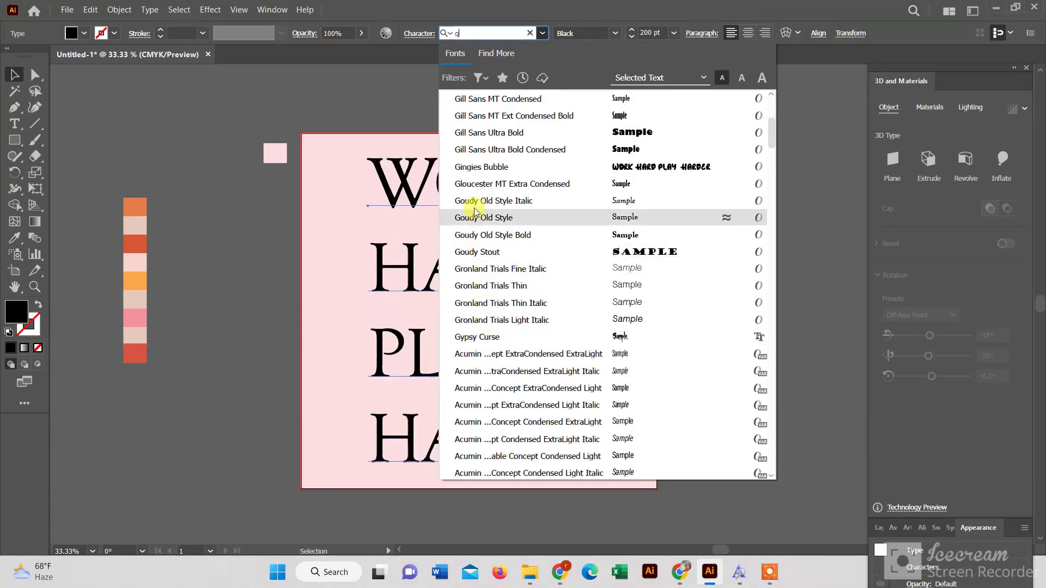
scroll(469, 179, "up", 1)
scroll(466, 153, "up", 3)
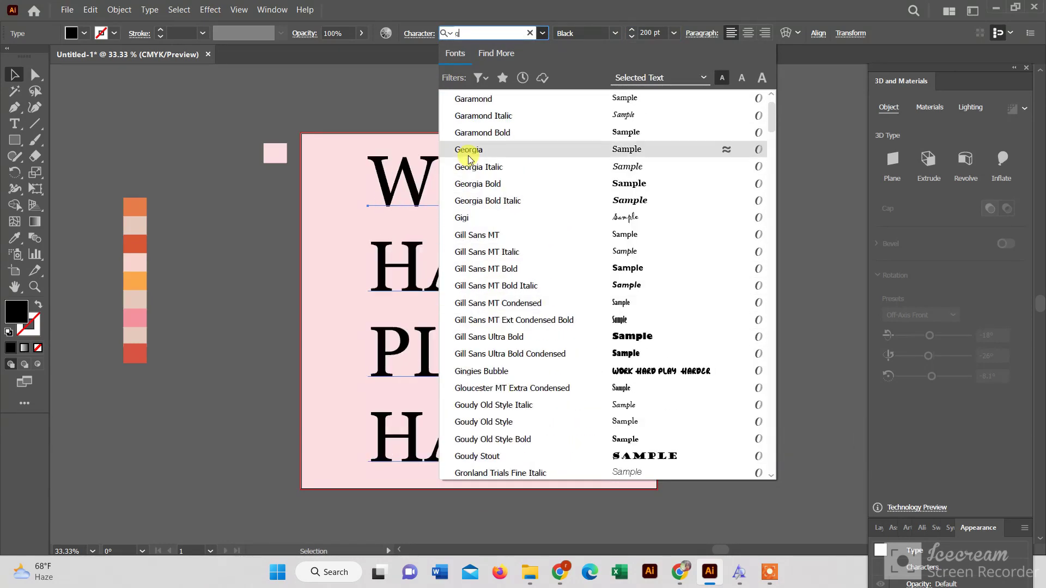
scroll(491, 436, "down", 1)
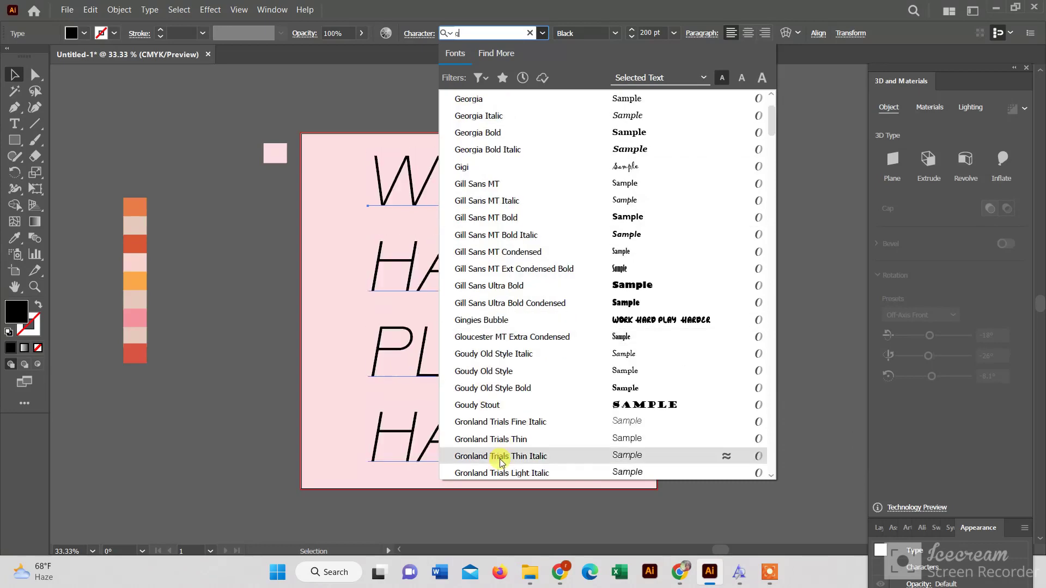
scroll(499, 459, "down", 1)
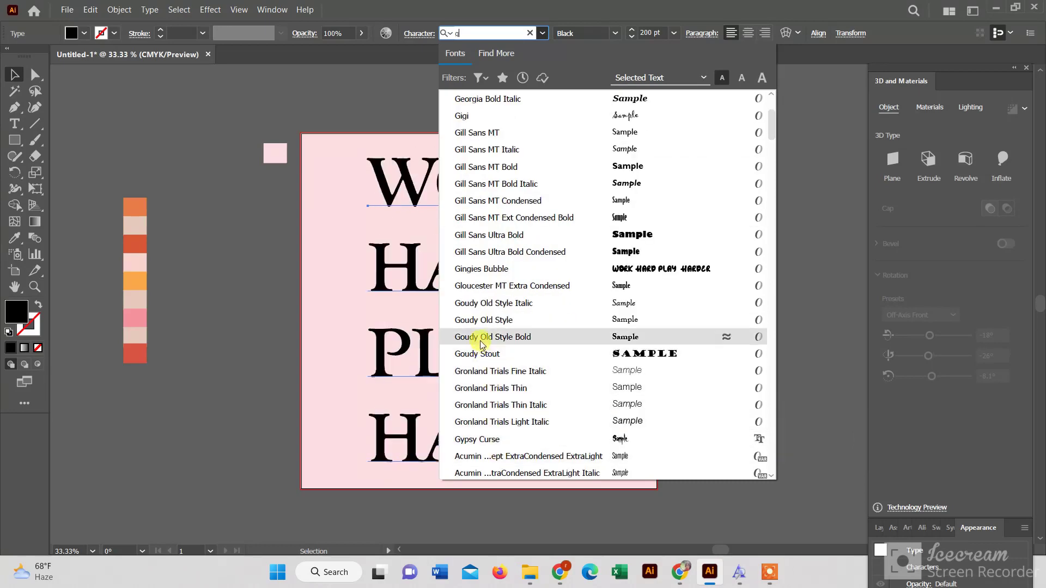
scroll(573, 230, "up", 2)
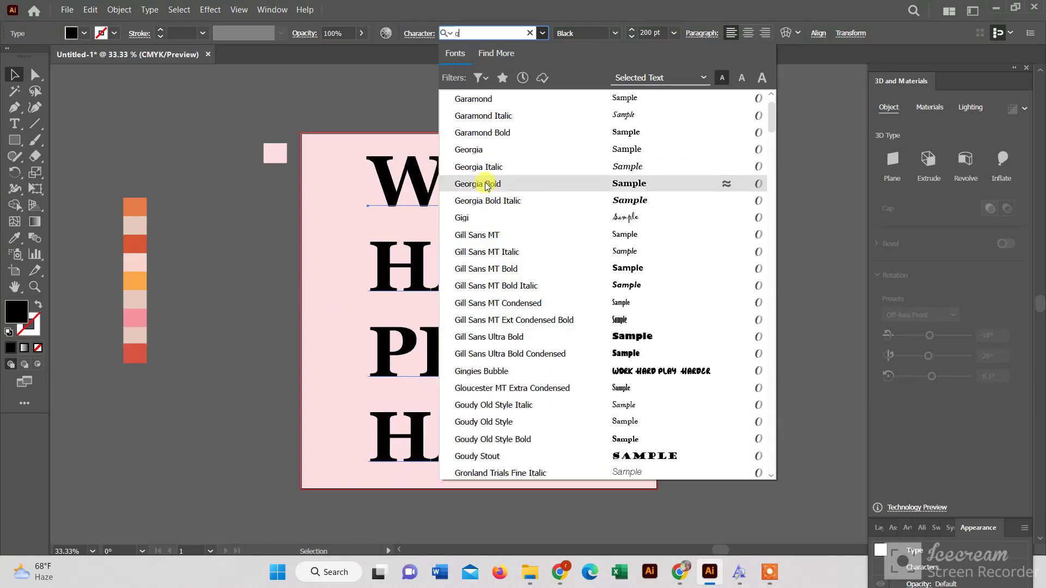
scroll(483, 172, "up", 1)
type("roo")
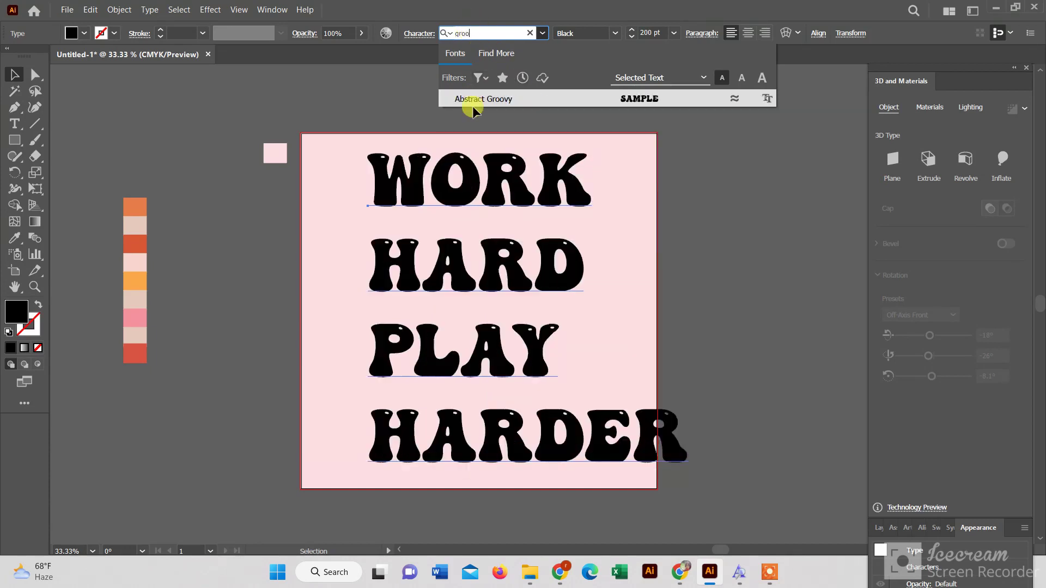
left_click(481, 98)
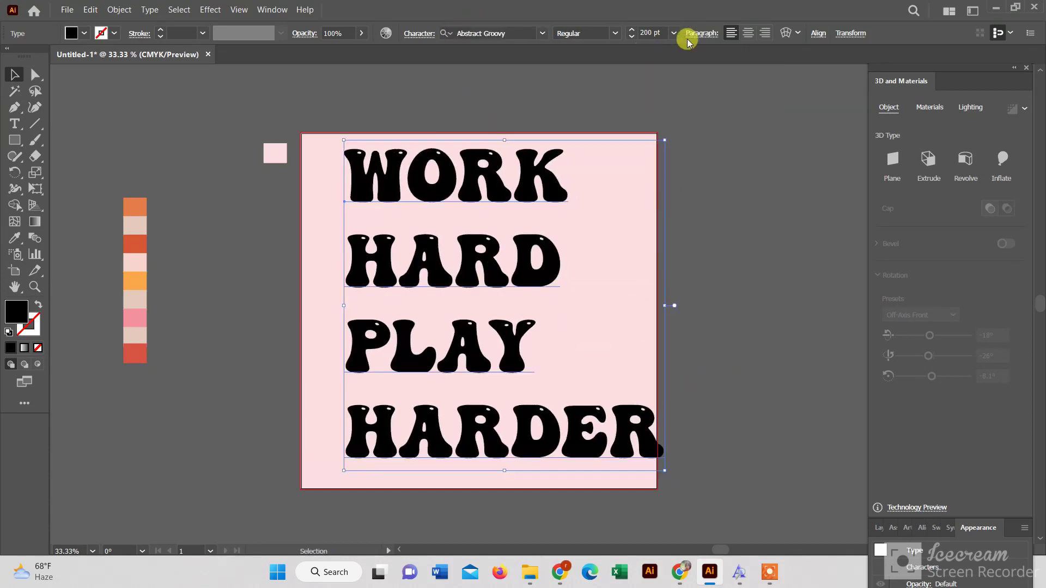
Step: Centre-align the headline, reduce it to 169 pt and centre it on the pink square
left_click(748, 33)
left_click_drag(367, 270, 490, 268)
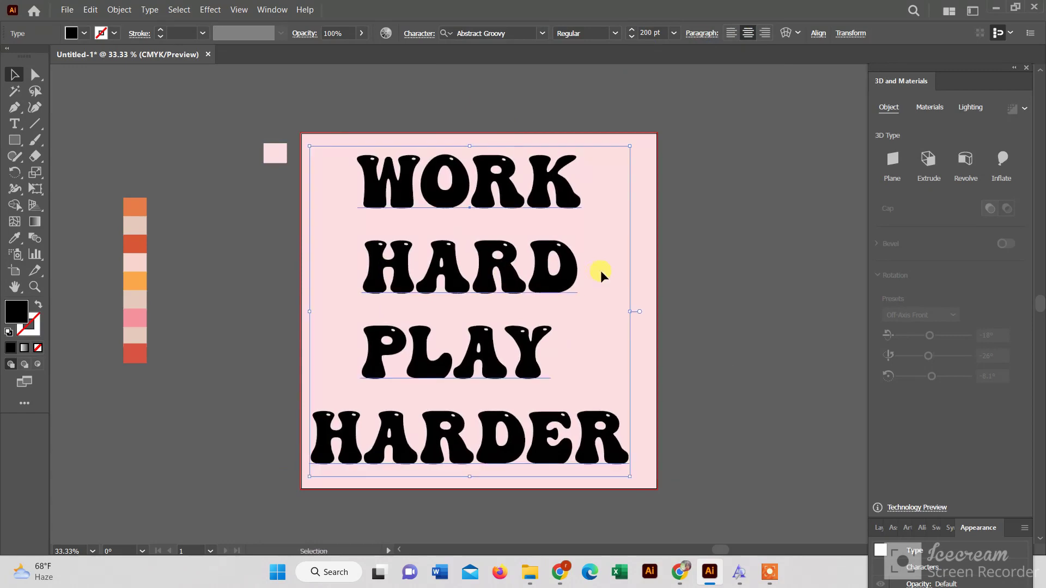
left_click(632, 36)
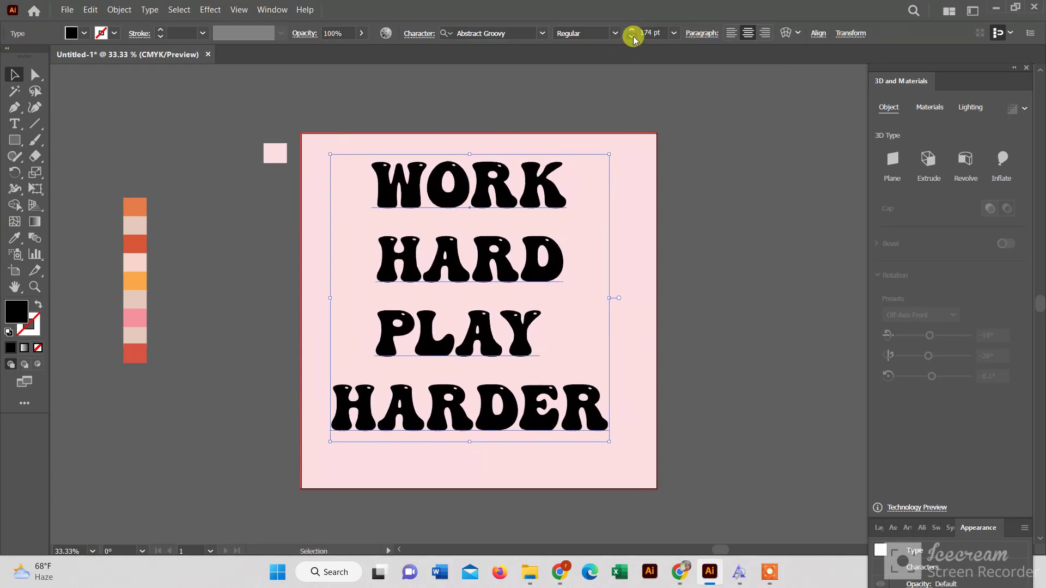
left_click_drag(456, 273, 463, 284)
key("ctrl+shift+a")
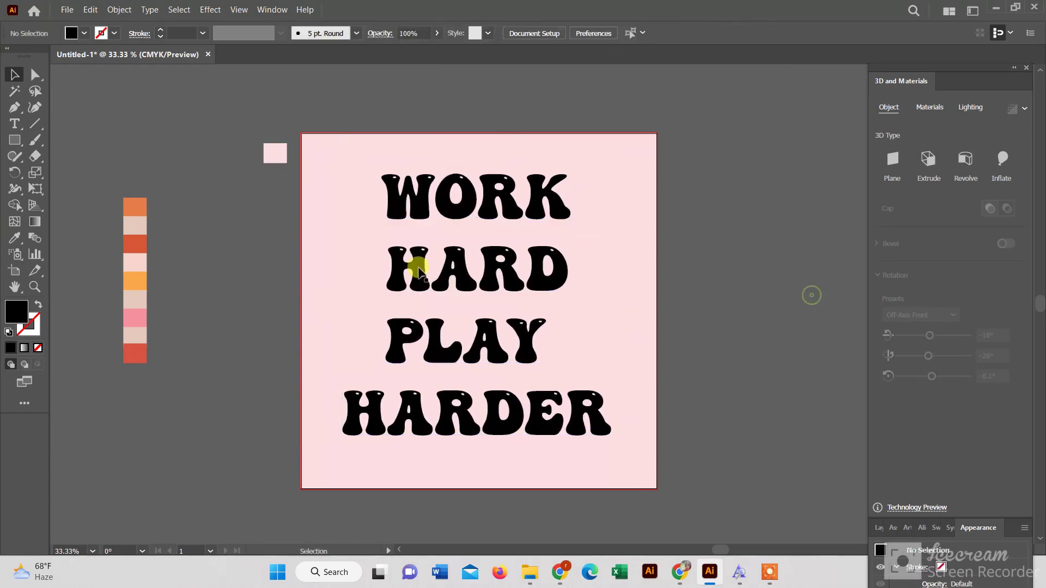
left_click(405, 201)
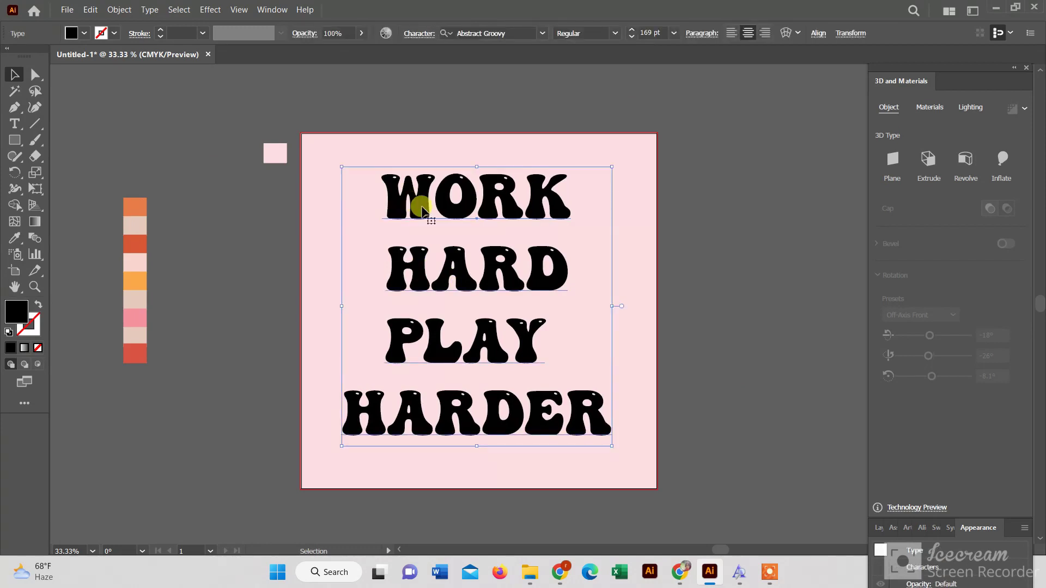
left_click(267, 286)
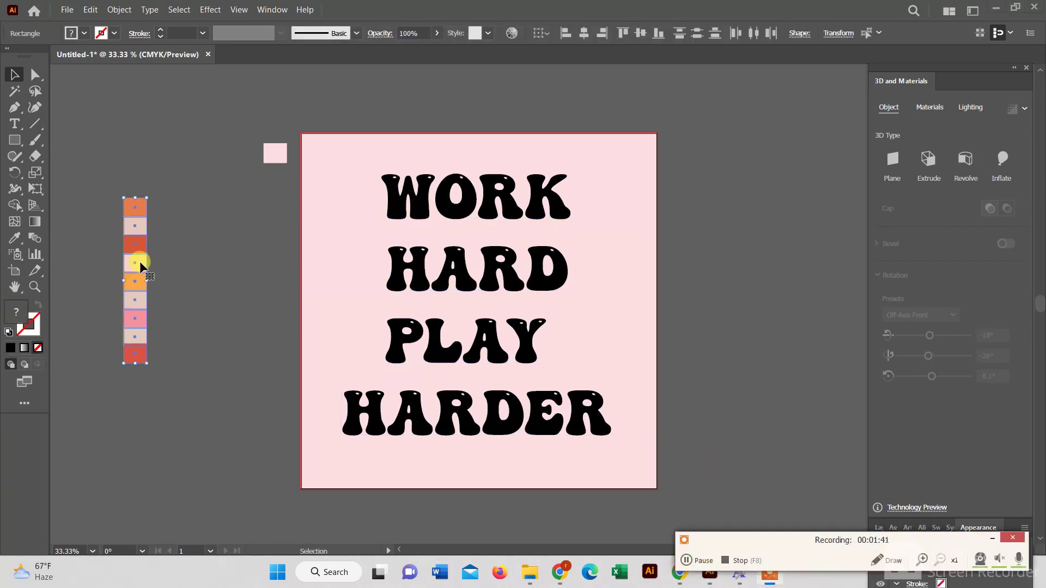
Step: Duplicate the swatch column as wide stripes, bring them to front and place them over WORK
left_click_drag(140, 264, 464, 294)
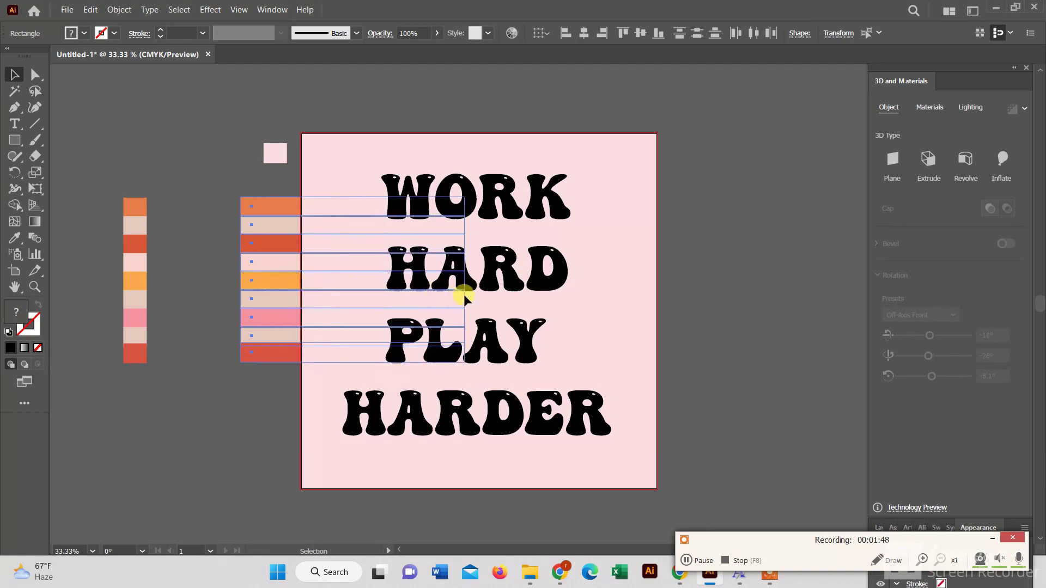
right_click(326, 303)
left_click(514, 238)
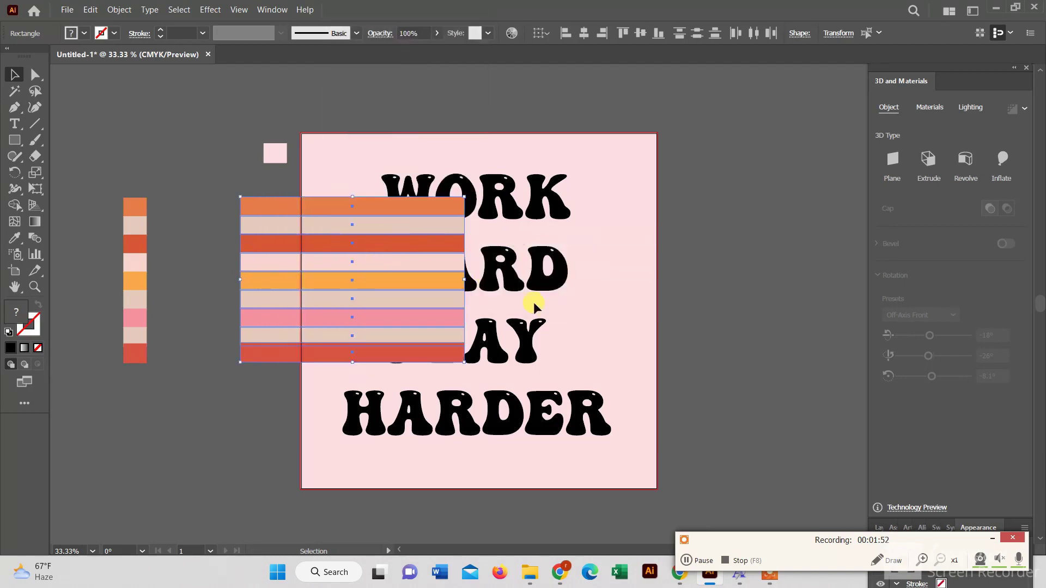
left_click_drag(407, 248, 351, 202)
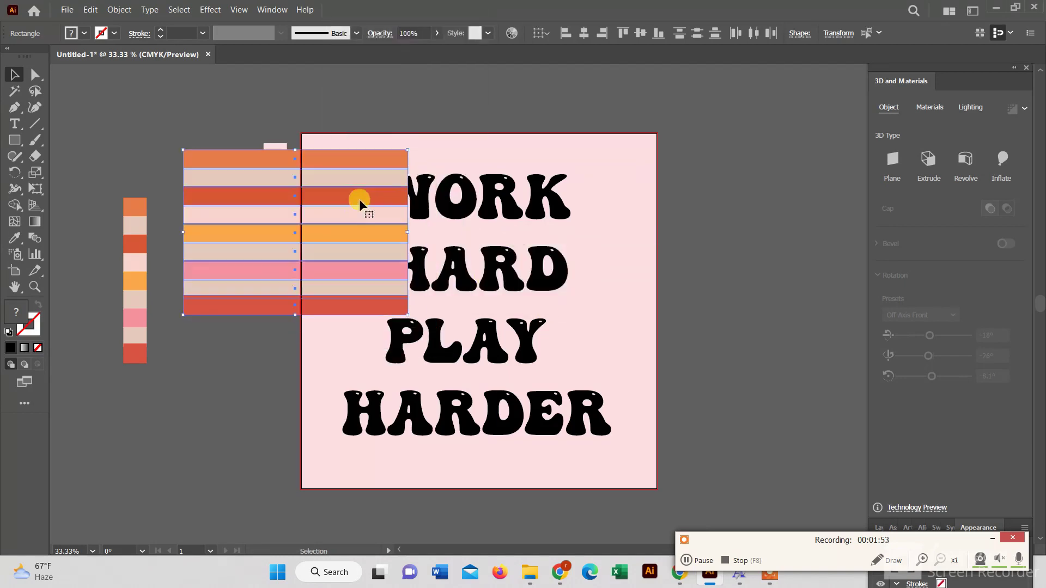
left_click(686, 560)
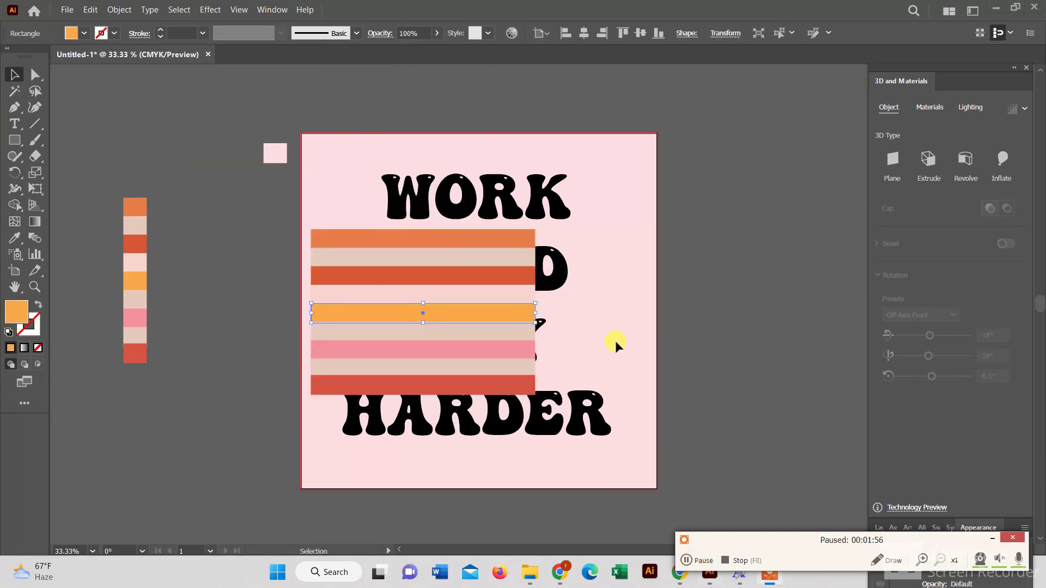
left_click(333, 388)
left_click_drag(441, 357, 492, 240)
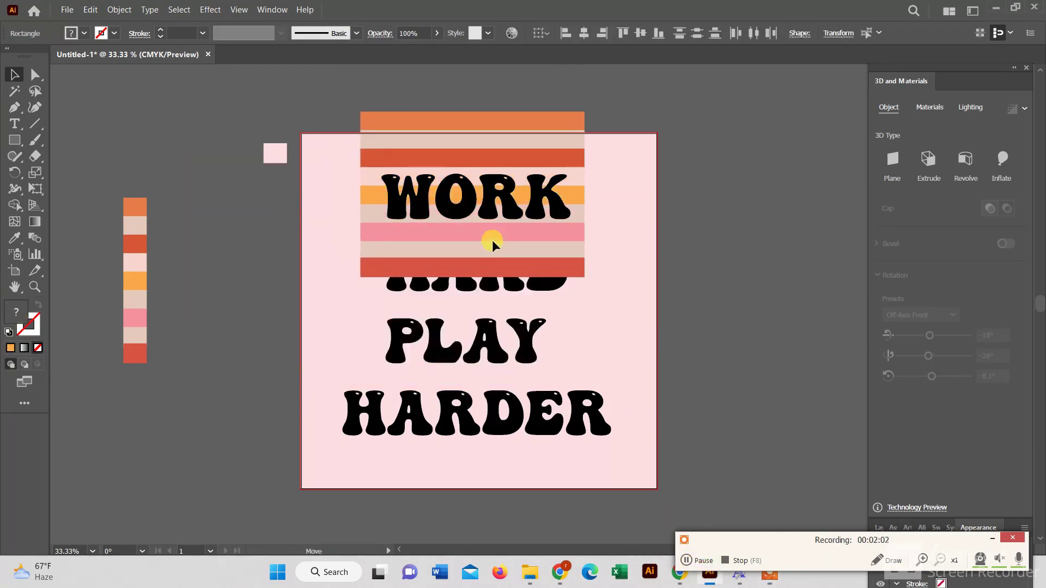
Step: Select WORK with its stripes and place a duplicate left of the artboard
left_click(401, 205)
left_click_drag(437, 210, 606, 213)
key("ctrl+z")
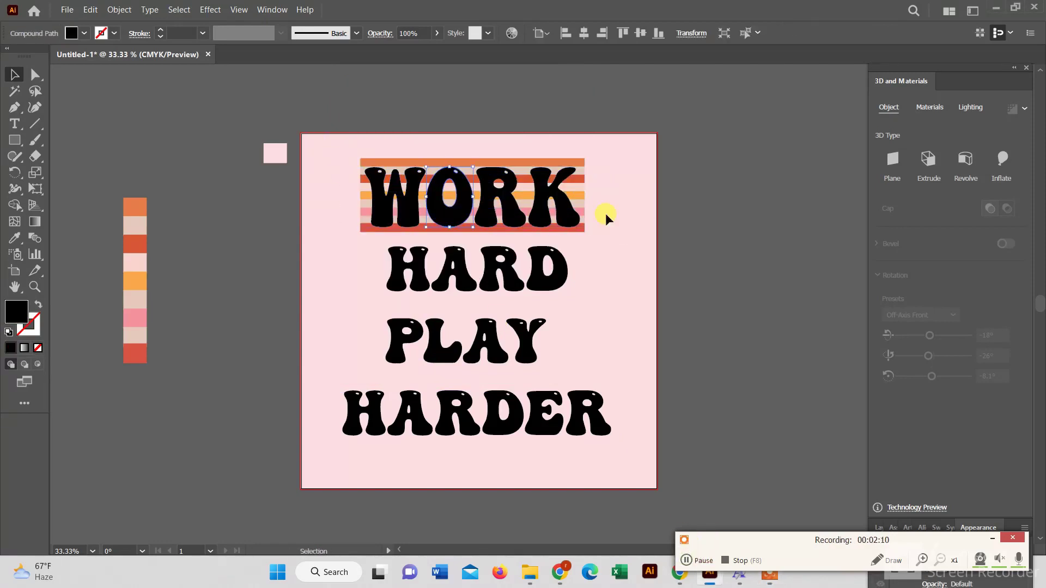
left_click_drag(371, 163, 543, 229)
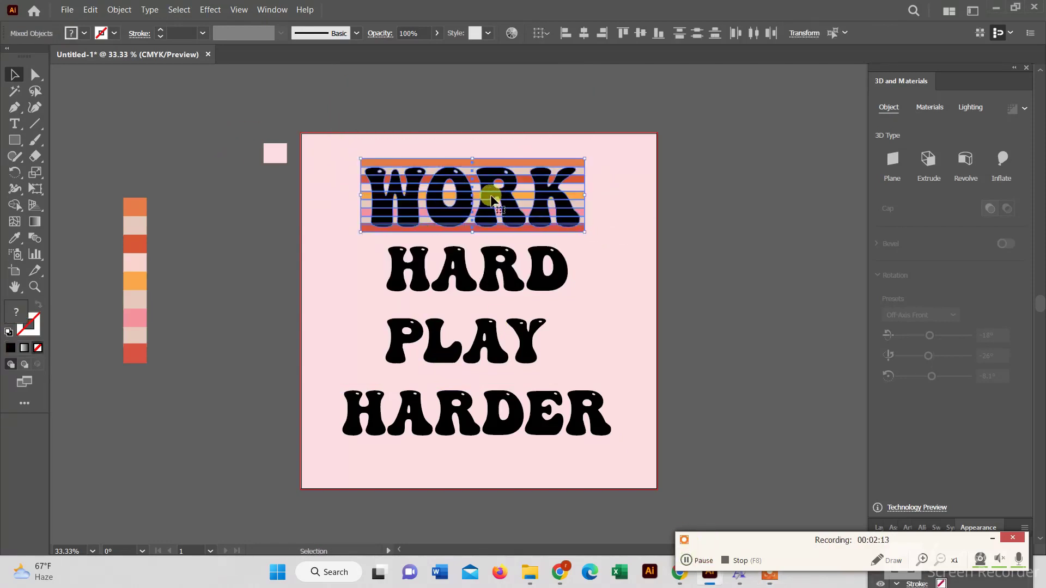
left_click_drag(522, 192, 636, 198)
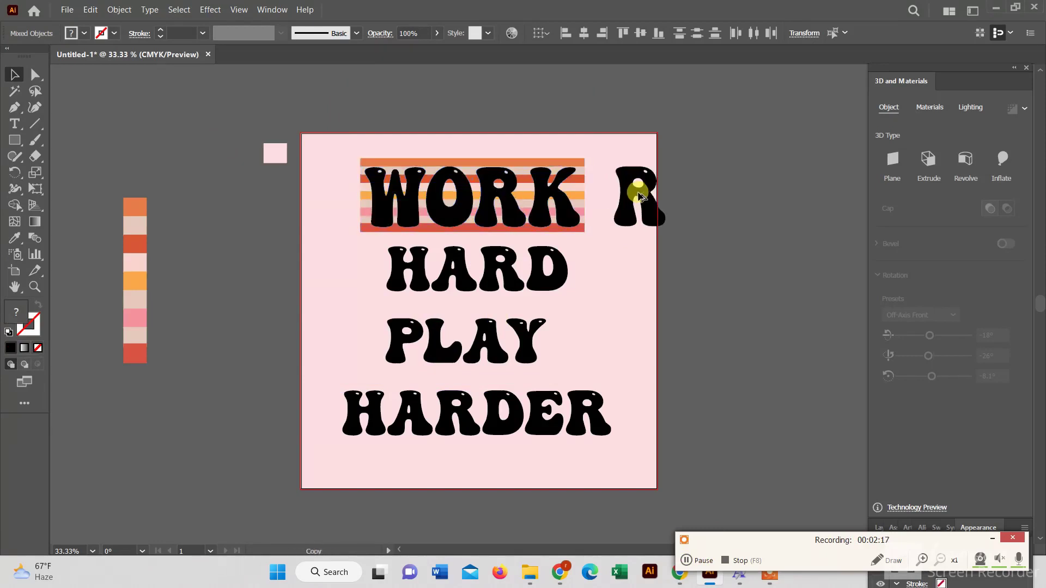
key("ctrl+z")
left_click_drag(330, 161, 563, 216)
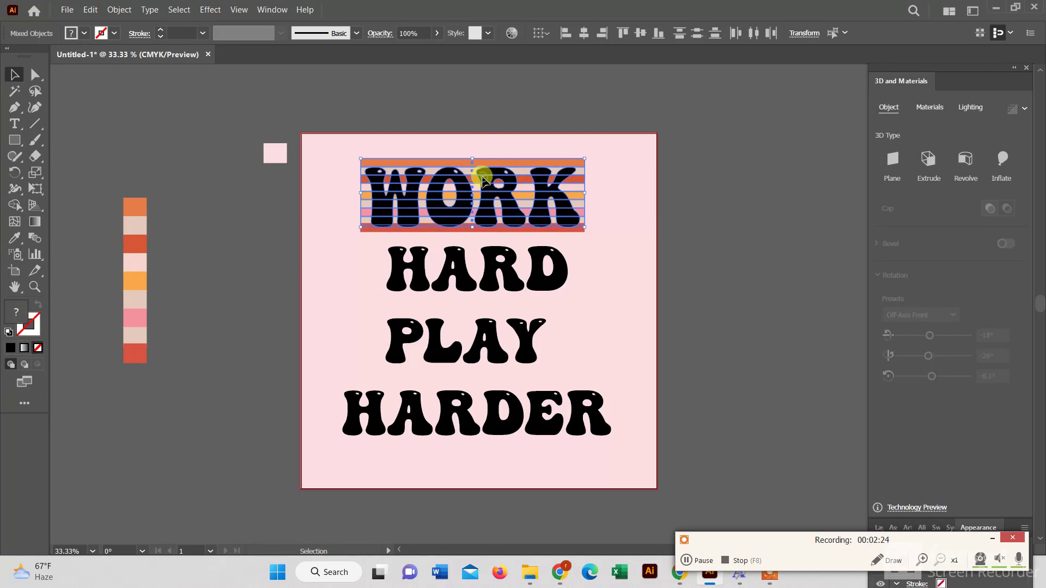
left_click_drag(484, 181, 176, 172, "alt")
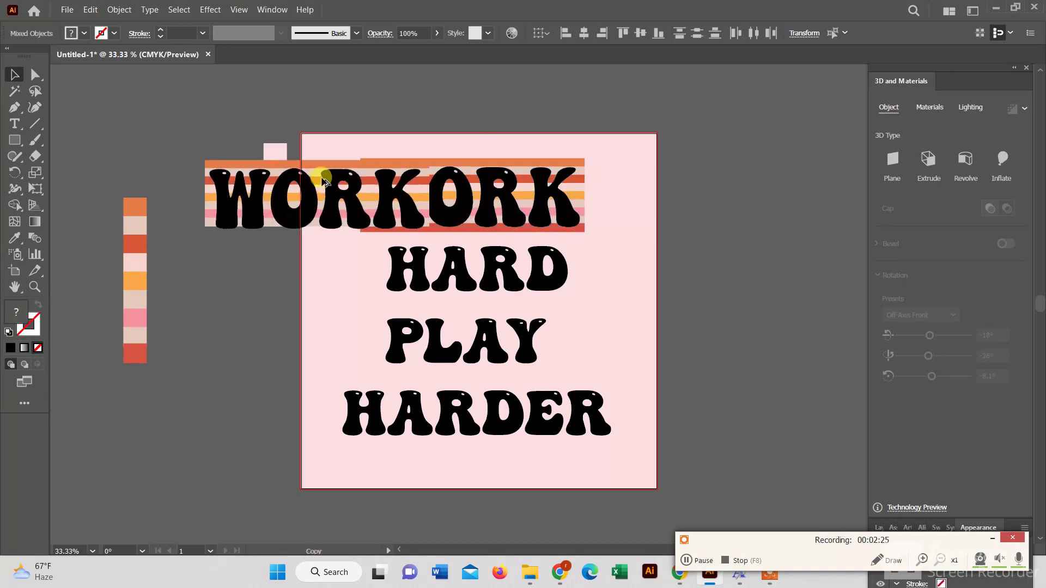
Step: Make a clipping mask on the artboard WORK artwork, then undo it
right_click(555, 223)
left_click(629, 354)
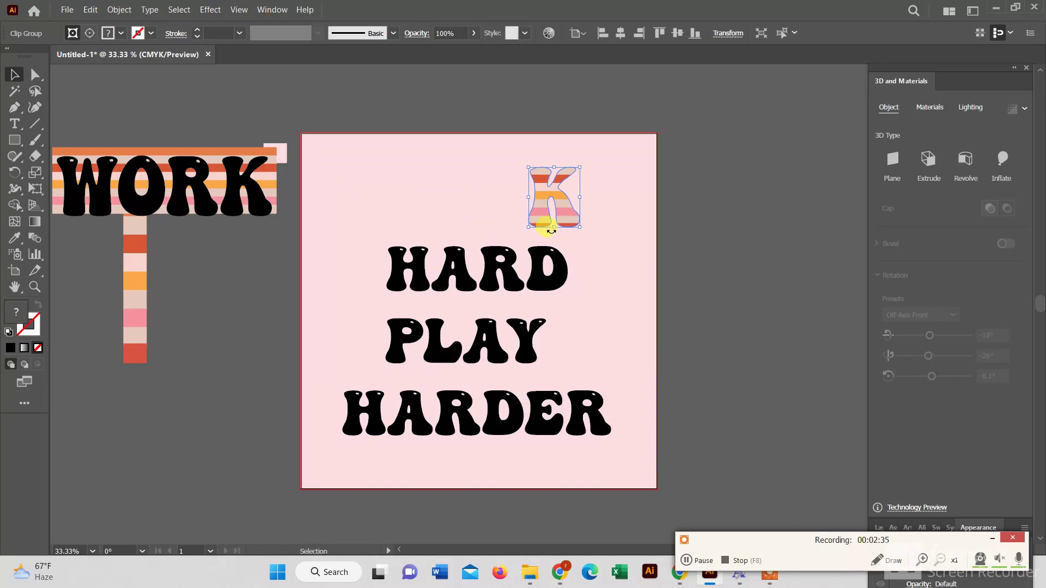
key("ctrl+z")
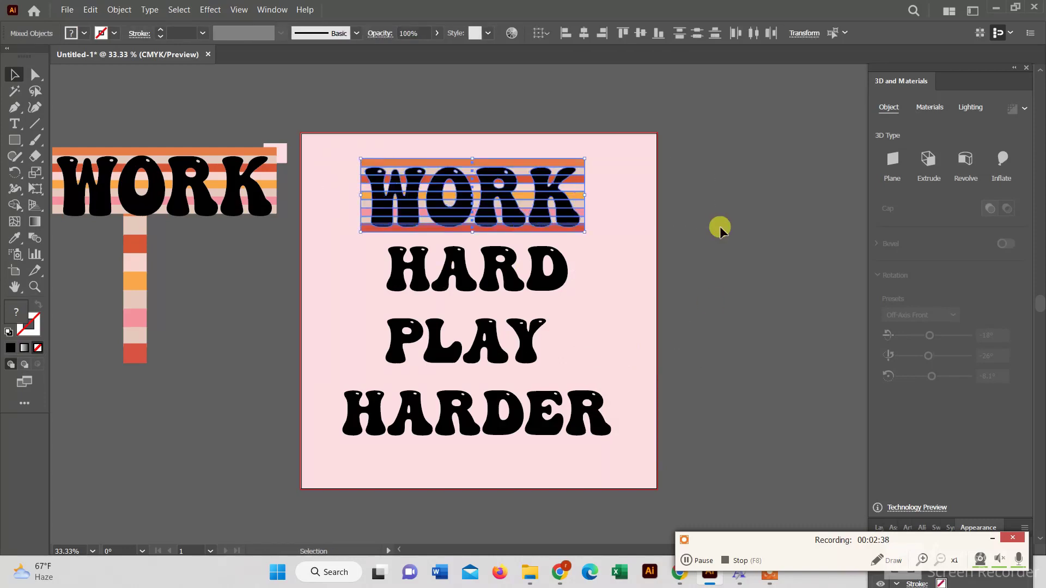
Step: Apply Make Clipping Mask to the artboard WORK again and undo it
left_click(553, 203)
left_click(532, 229, "shift")
right_click(531, 215)
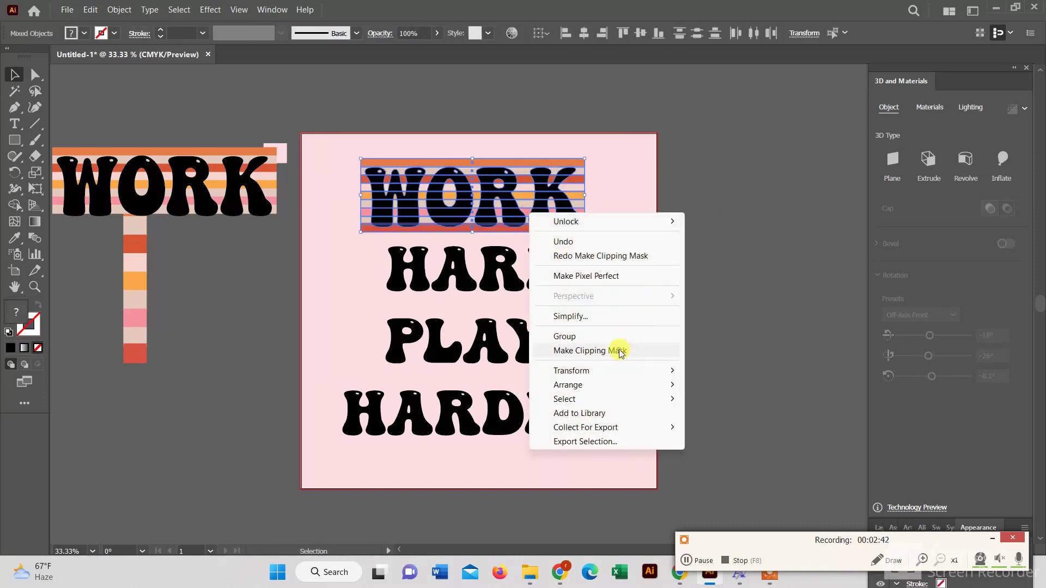
left_click(620, 352)
key("ctrl+z")
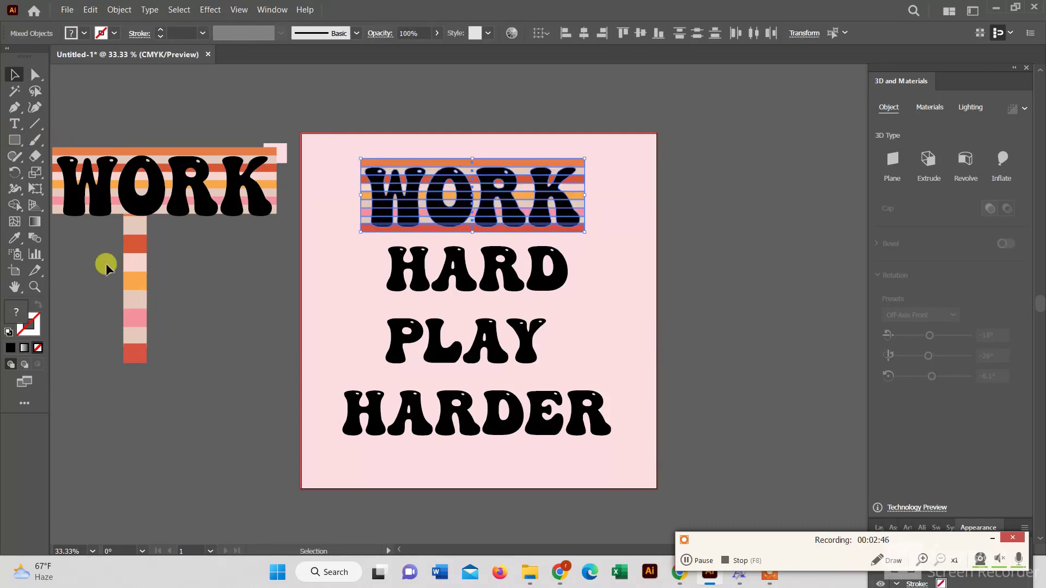
Step: Move the left striped WORK copy down the canvas, below the swatch column
scroll(270, 256, "up", 1)
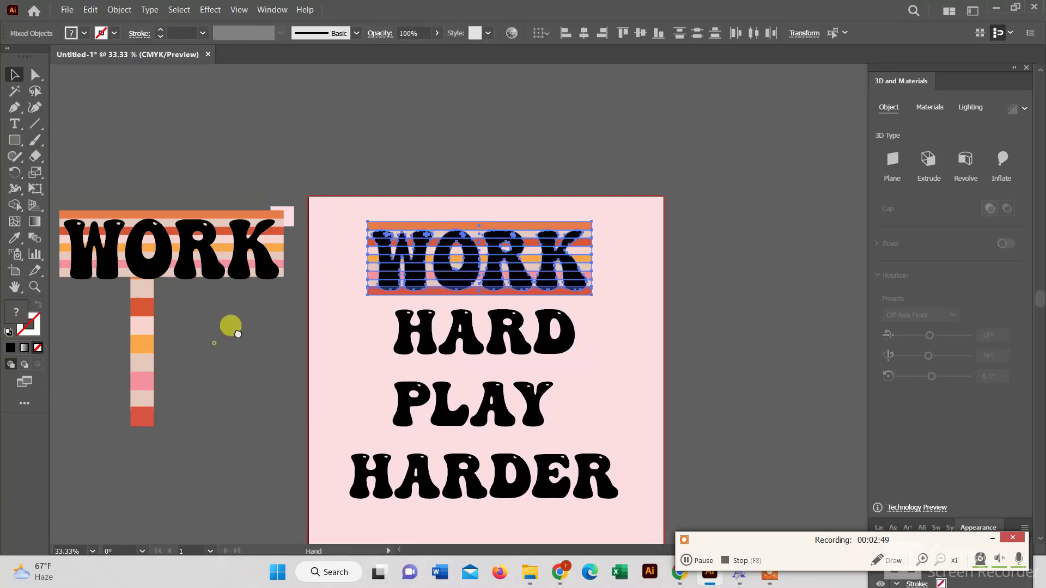
scroll(228, 327, "left", 3)
left_click(271, 215)
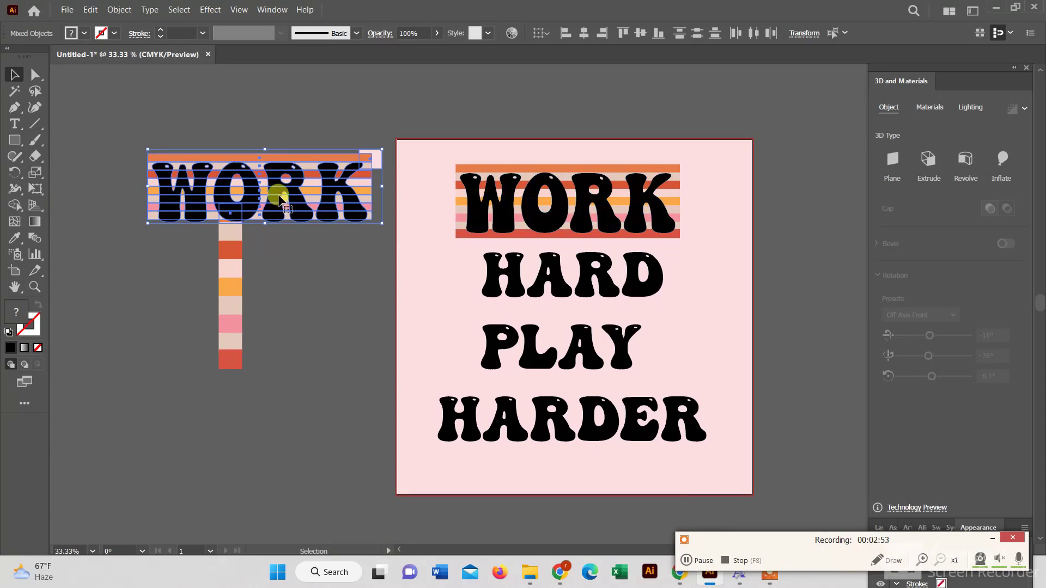
left_click_drag(277, 199, 279, 184)
left_click(283, 230)
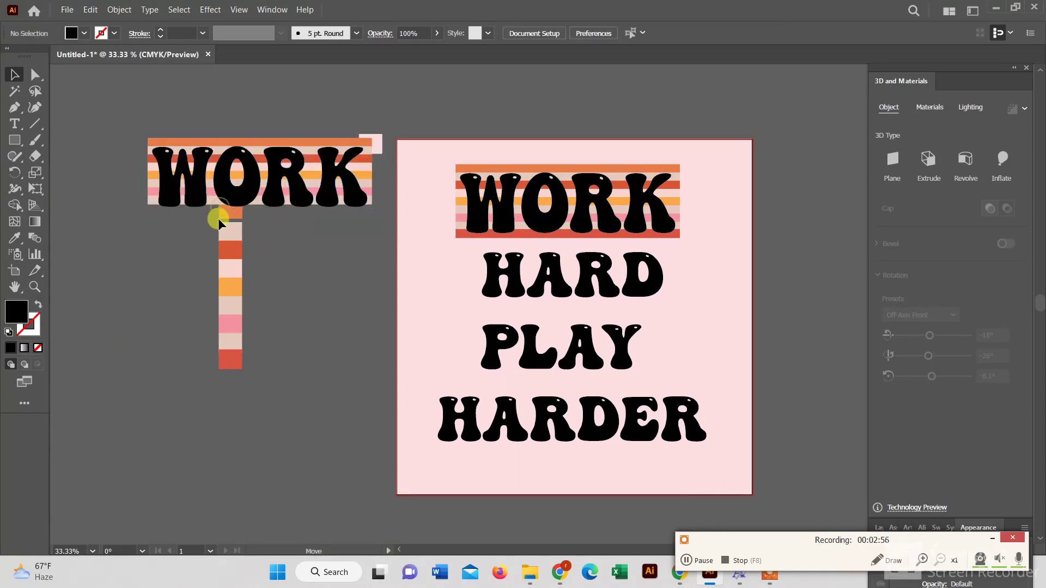
left_click_drag(218, 219, 218, 221)
left_click(281, 246)
left_click(340, 185)
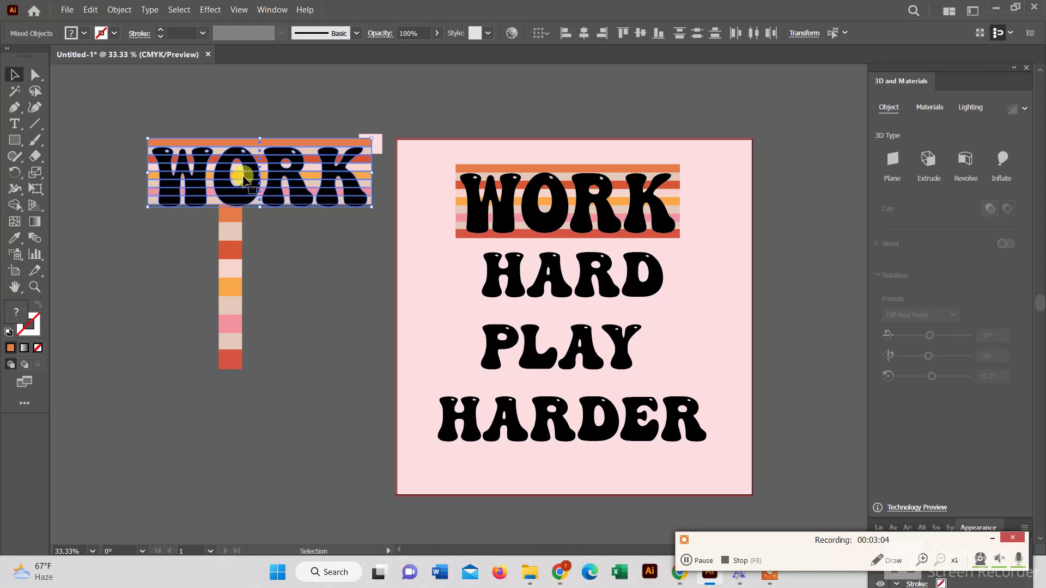
left_click_drag(236, 171, 233, 450)
left_click_drag(166, 196, 293, 375)
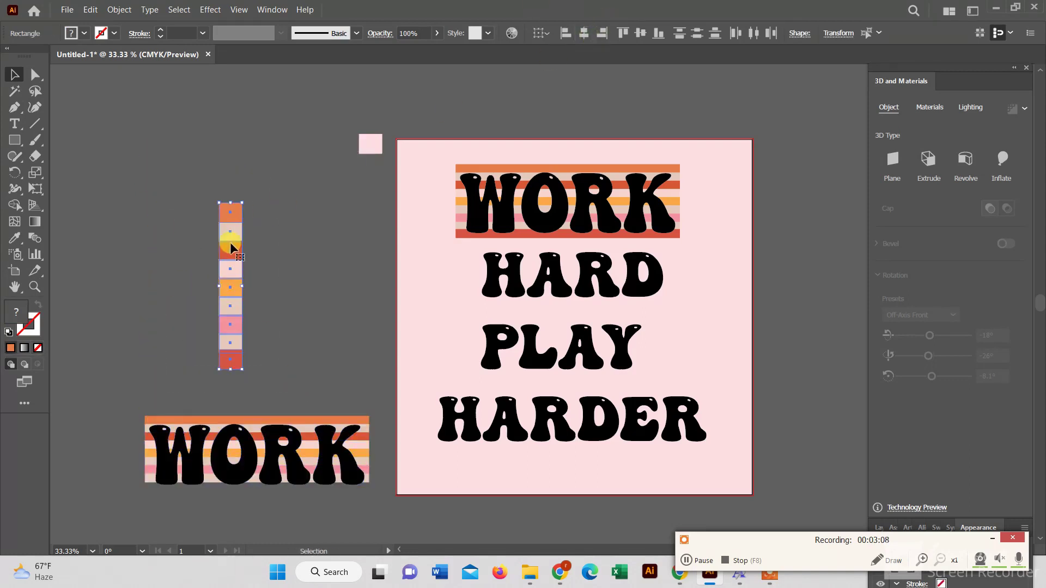
Step: Raise the swatch column and copy the artboard WORK's red bottom stripe under the left copy
left_click_drag(230, 242, 334, 147)
left_click_drag(300, 463, 286, 331)
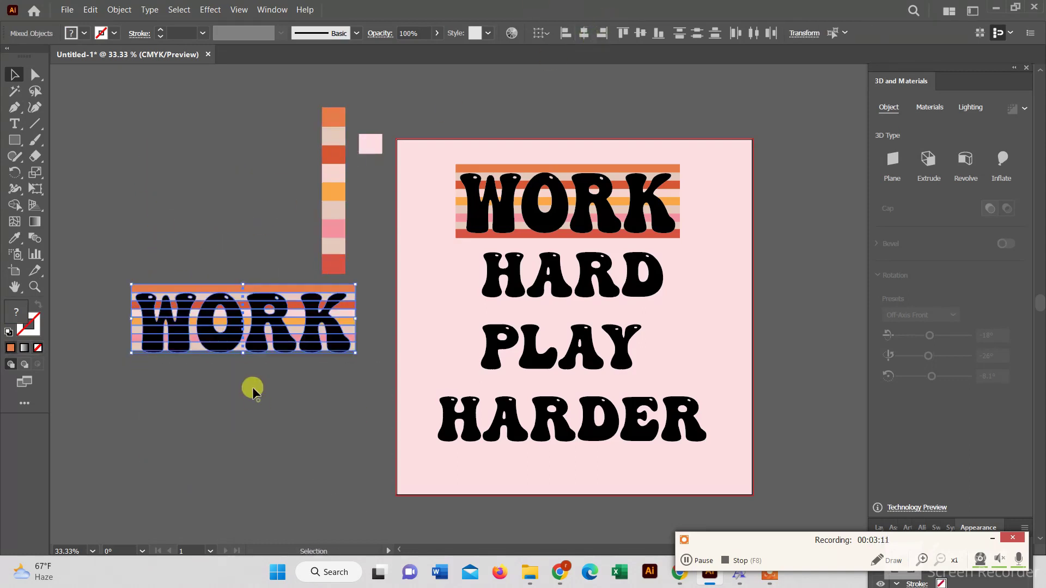
left_click(235, 350)
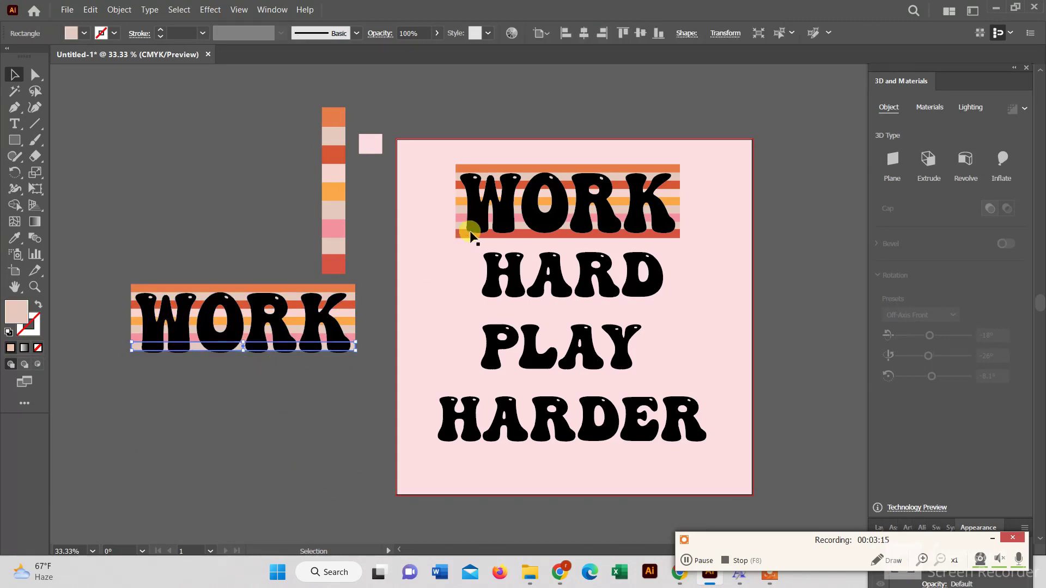
left_click(492, 228)
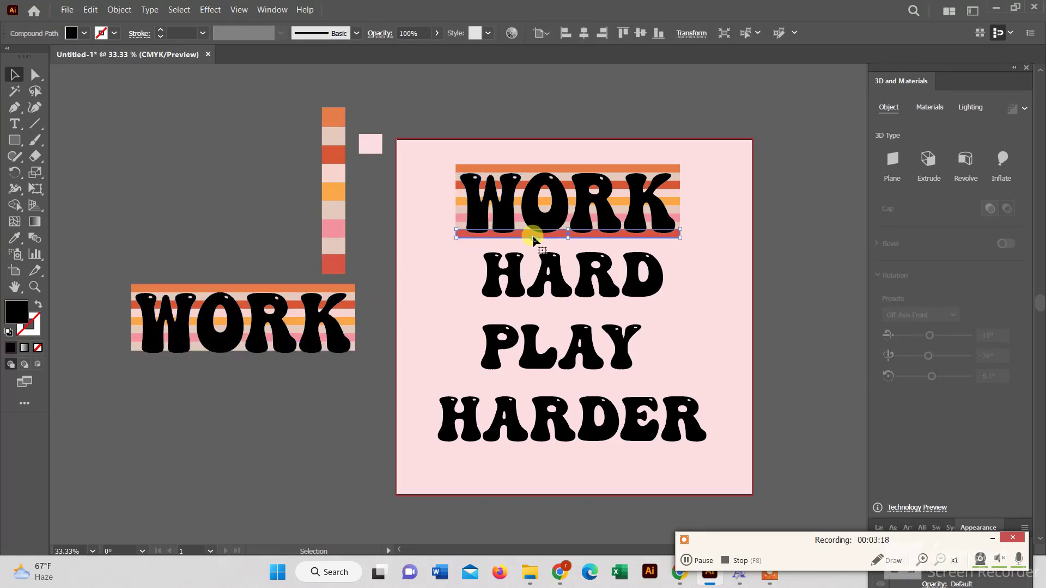
left_click(534, 234)
left_click_drag(534, 234, 206, 365)
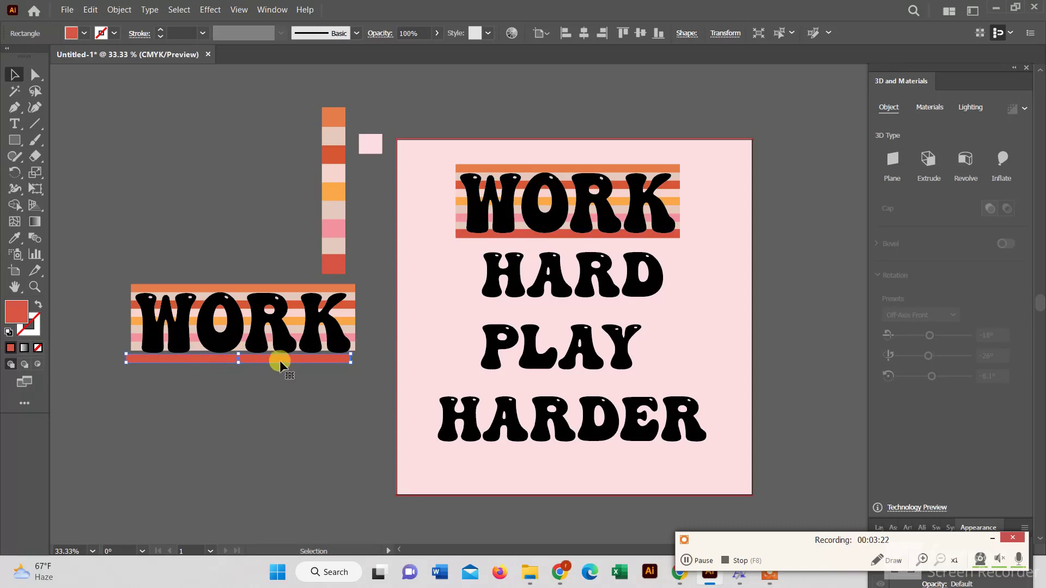
left_click_drag(313, 355, 318, 351)
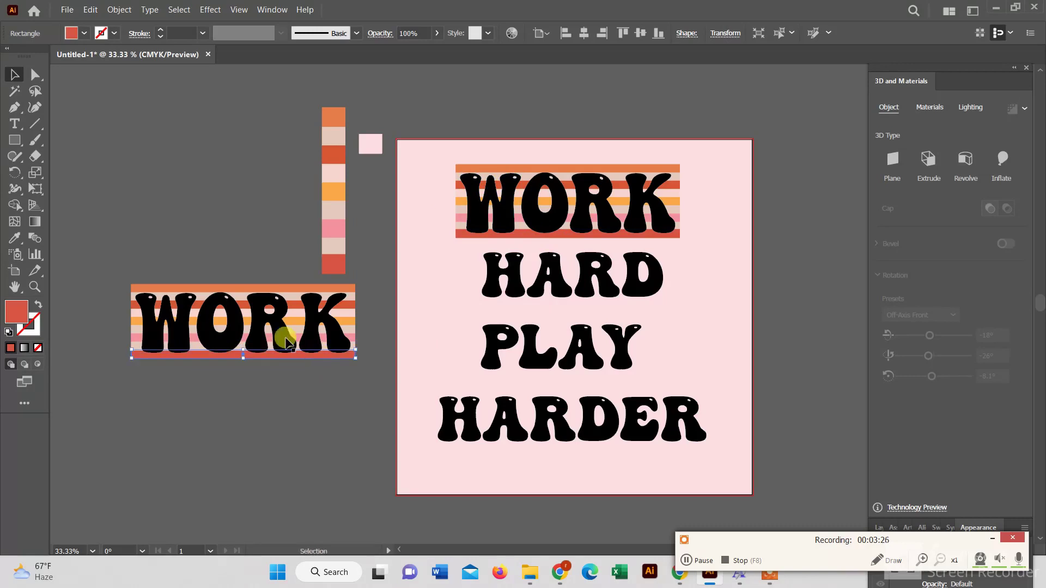
Step: Select the left WORK letters with their stripes, excluding the stray swatch stripe
left_click(187, 225)
left_click(196, 315)
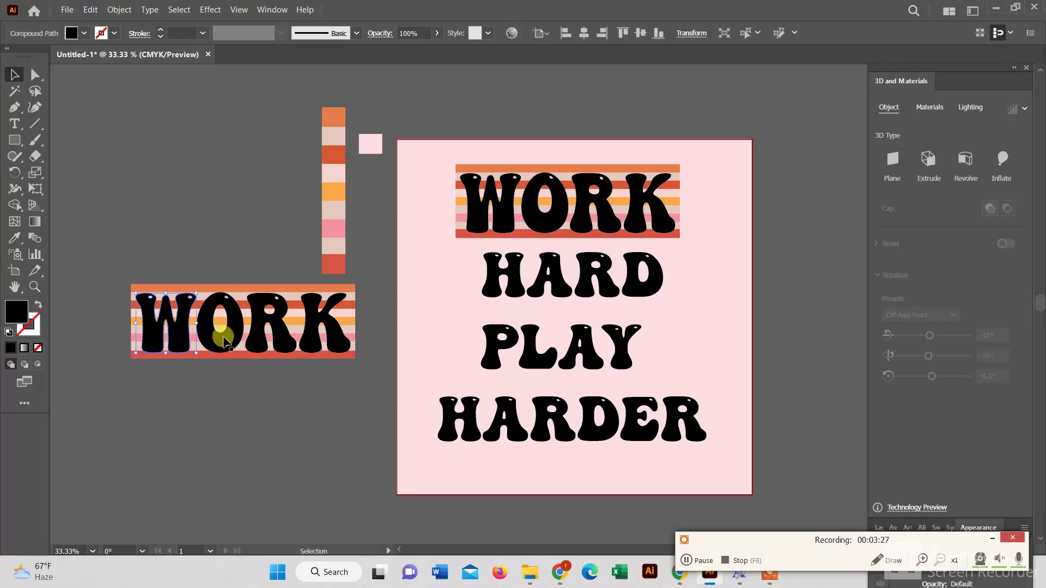
right_click(311, 340)
left_click(331, 270, "shift")
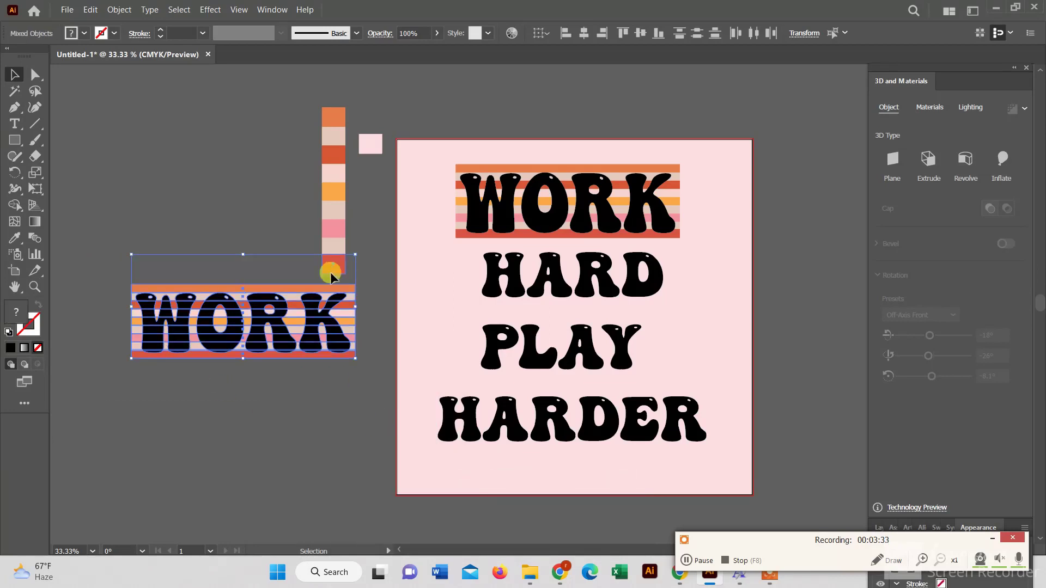
left_click(331, 262, "shift")
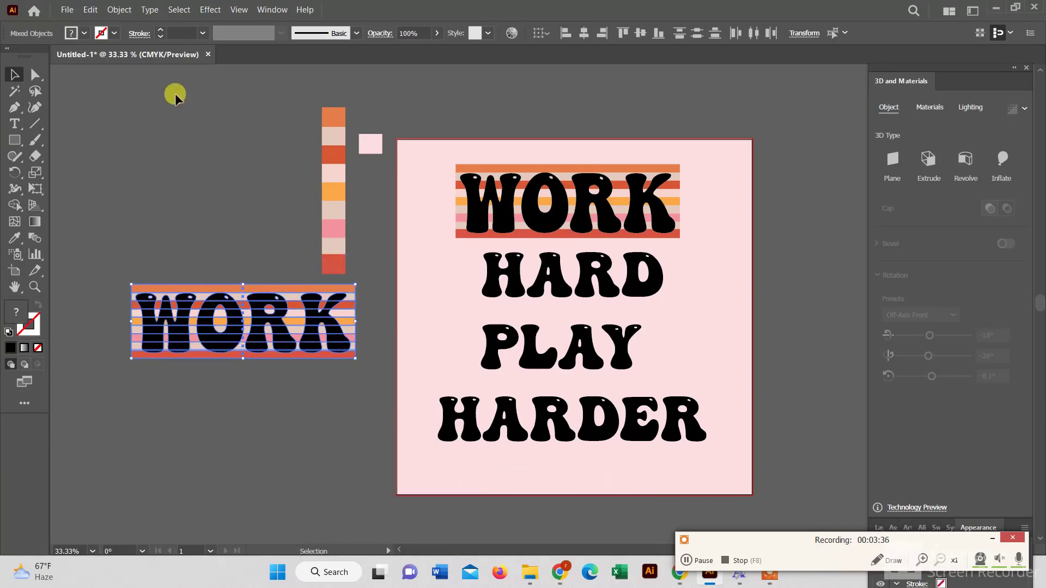
left_click(15, 205)
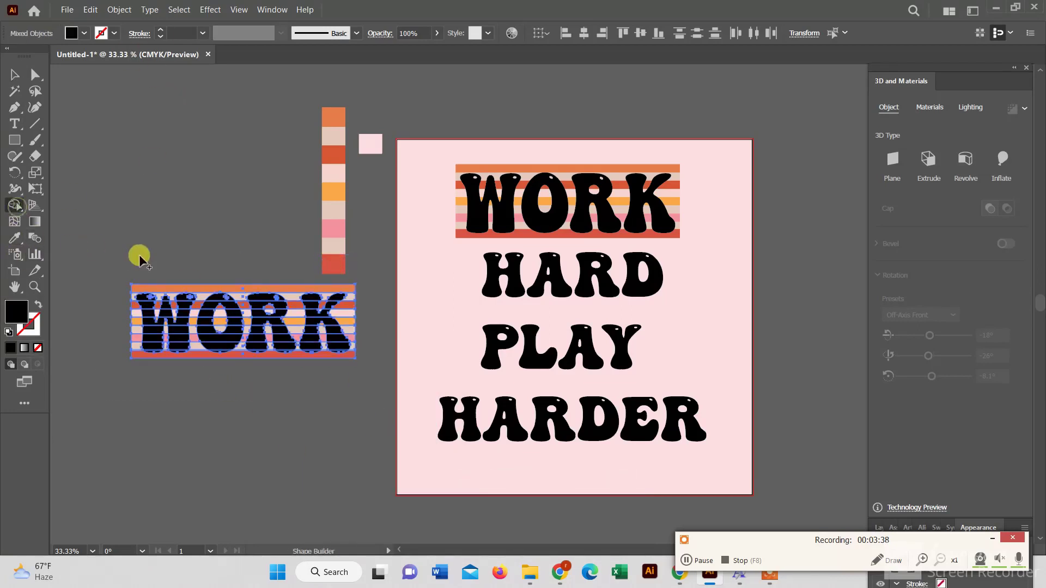
Step: Delete the outer orange and red stripes and merge or remove pieces around W, O and R
left_click(206, 286, "alt")
left_click_drag(134, 342, 133, 305)
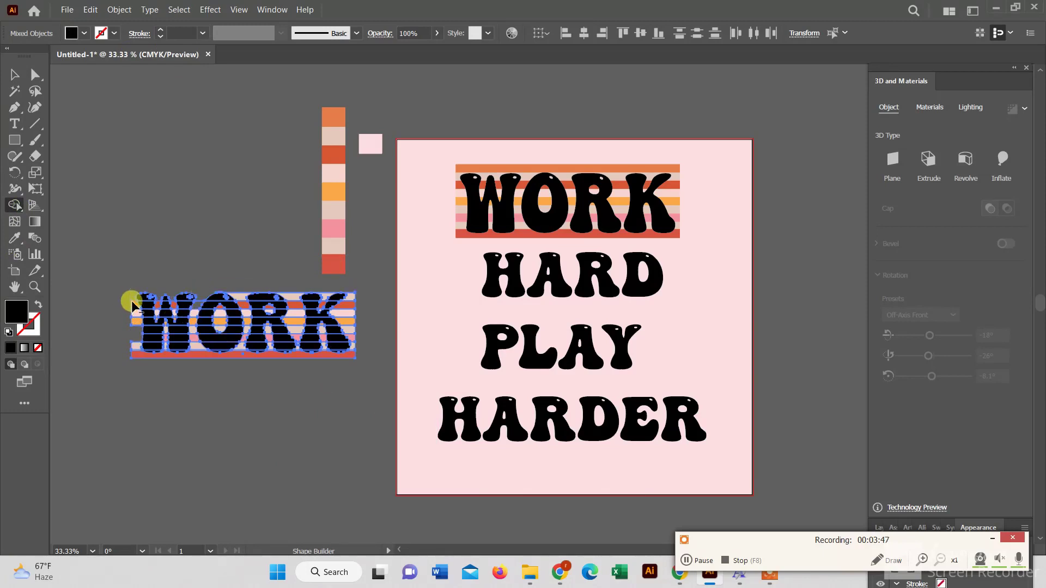
left_click(131, 354, "alt")
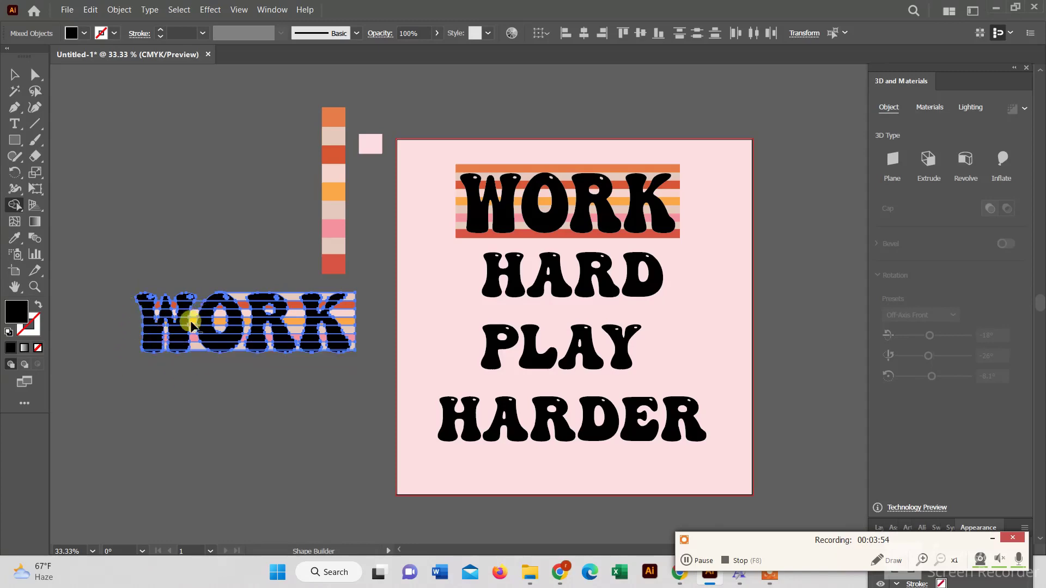
scroll(195, 316, "up", 2)
left_click_drag(193, 318, 196, 385)
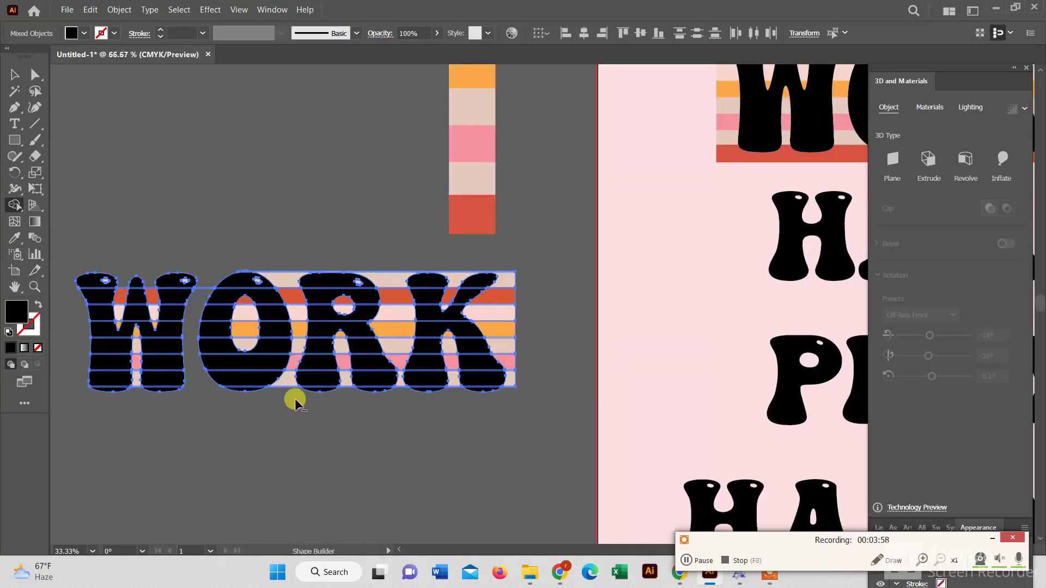
mouse_move(275, 266)
left_mouse_down()
mouse_move(289, 299)
mouse_move(293, 381)
mouse_move(285, 367)
left_mouse_up()
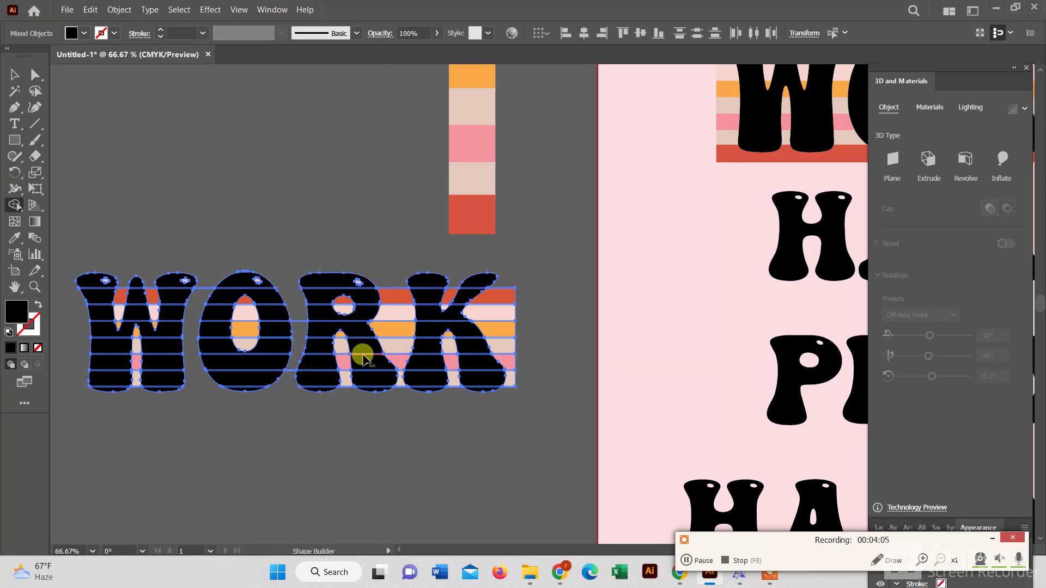
left_click_drag(363, 357, 339, 346)
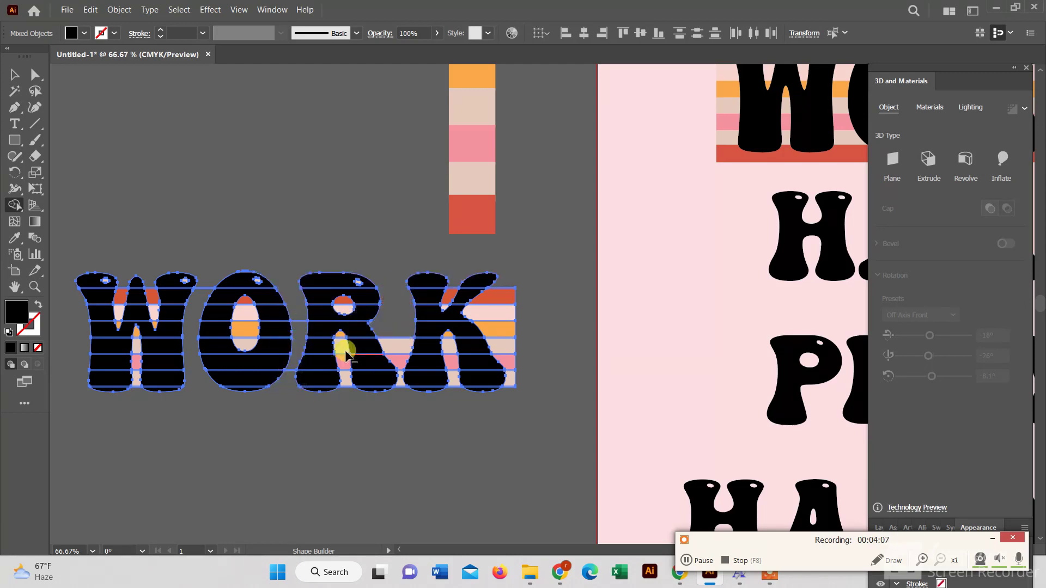
left_click(343, 305, "alt")
left_click_drag(243, 303, 245, 346)
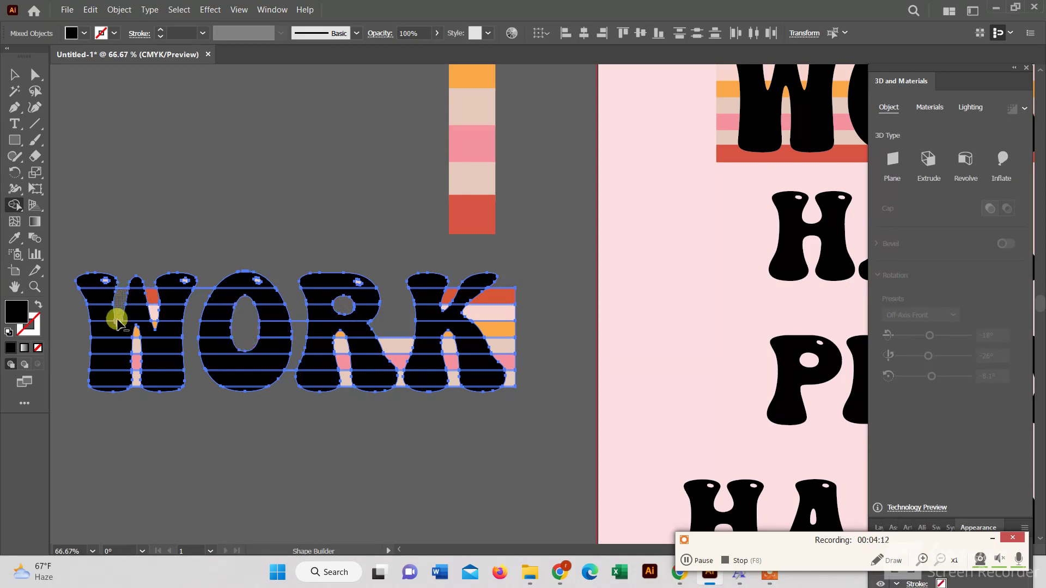
Step: Merge pieces in the W, R leg and R–K gap, and remove those around the K
mouse_move(117, 320)
left_mouse_down()
mouse_move(135, 309)
mouse_move(145, 339)
mouse_move(133, 334)
mouse_move(136, 387)
left_mouse_up()
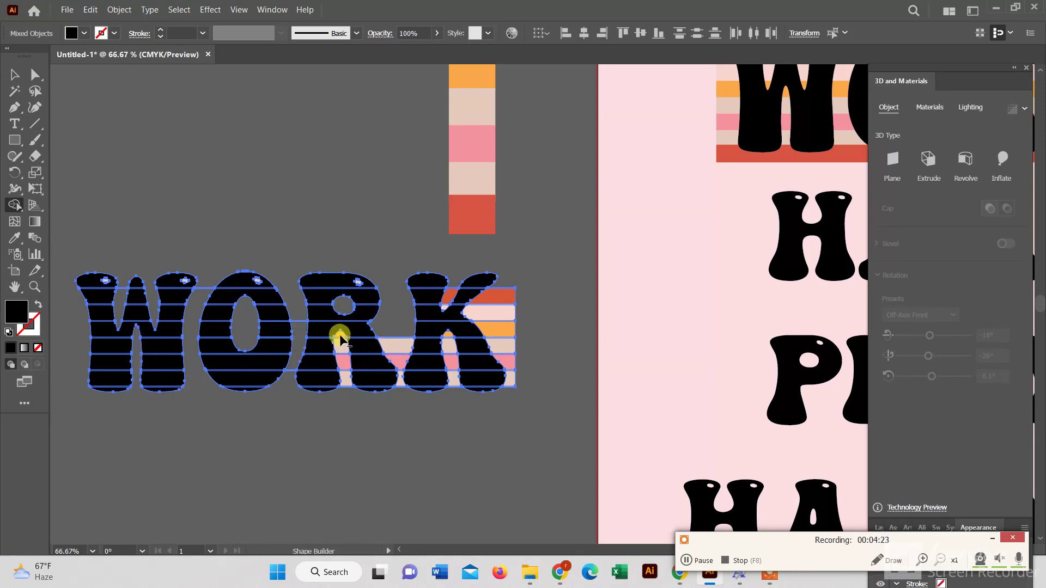
left_click_drag(340, 338, 344, 382)
left_click_drag(401, 355, 396, 390)
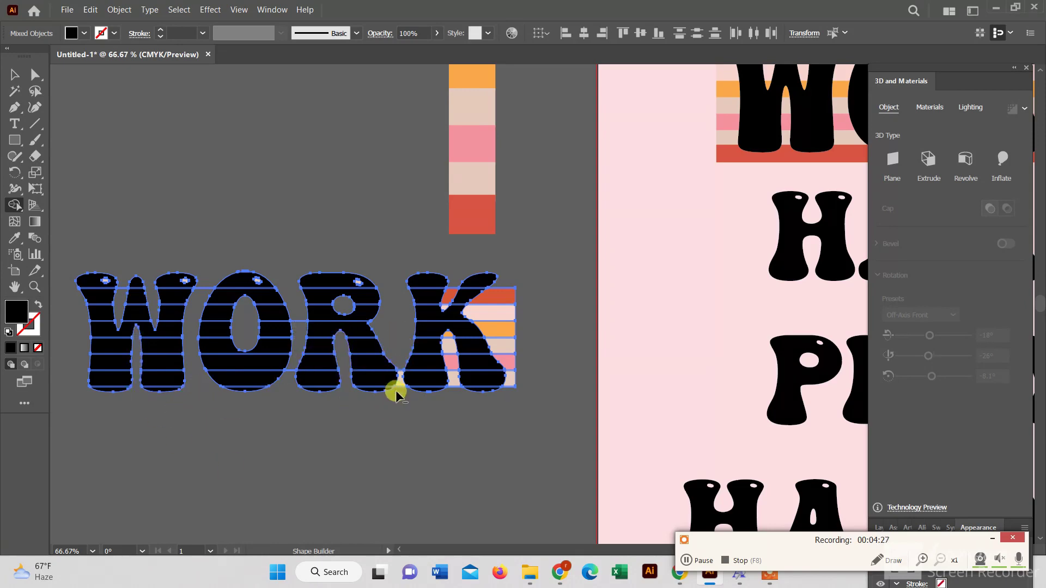
scroll(392, 367, "up", 2)
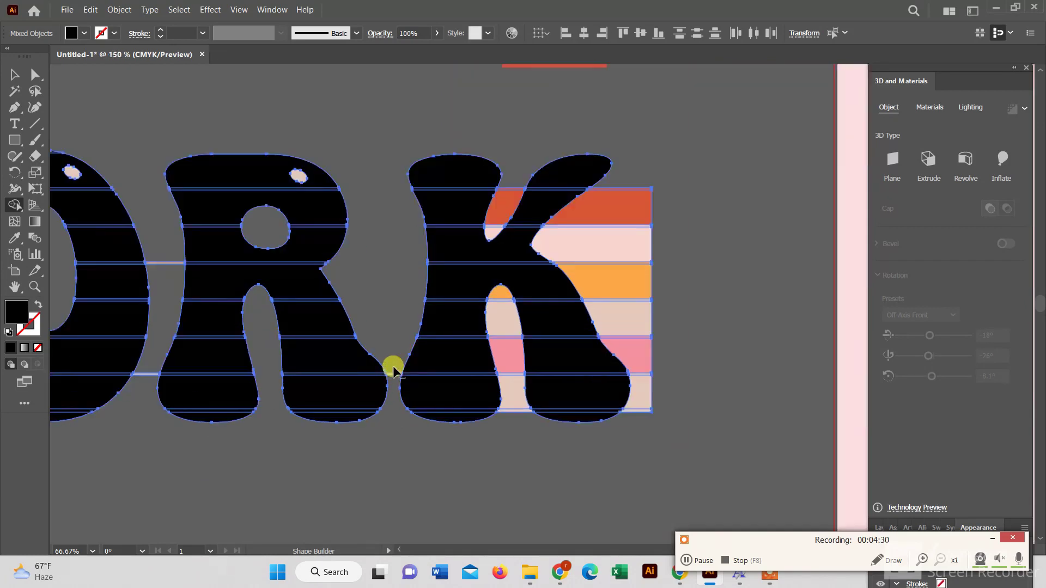
left_click_drag(511, 214, 616, 407)
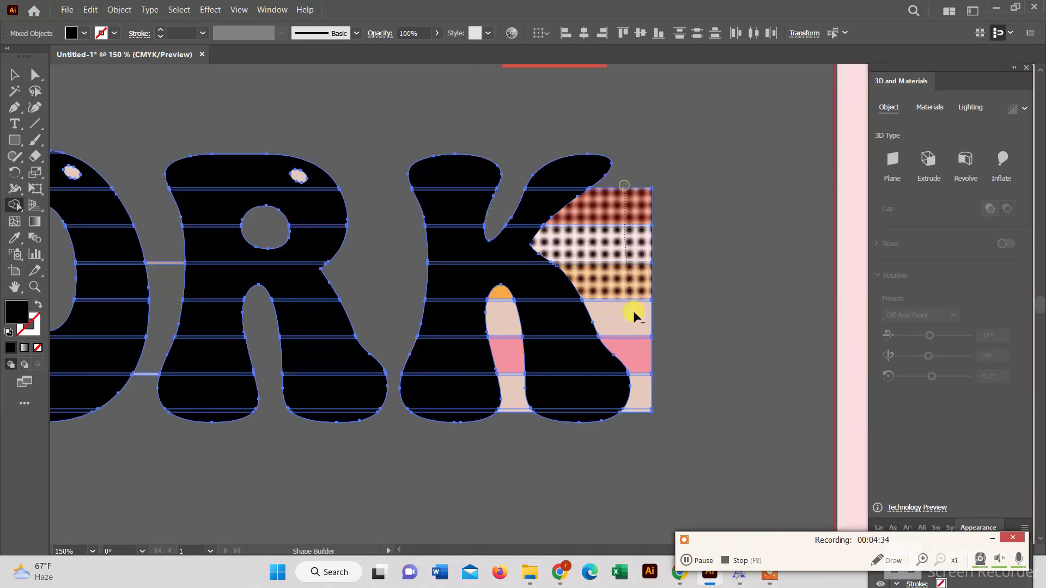
left_click_drag(497, 292, 514, 392)
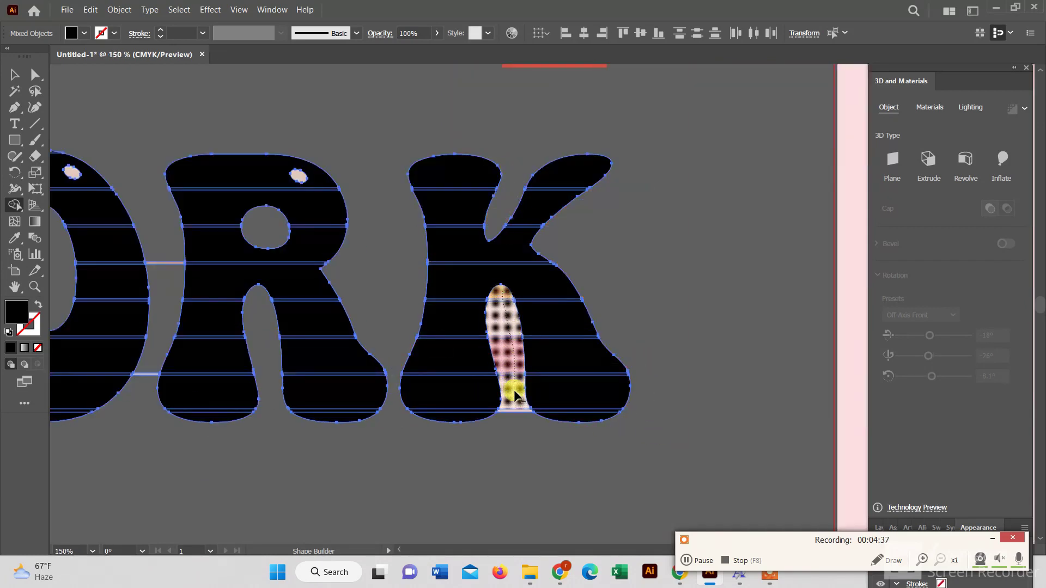
scroll(392, 222, "down", 2)
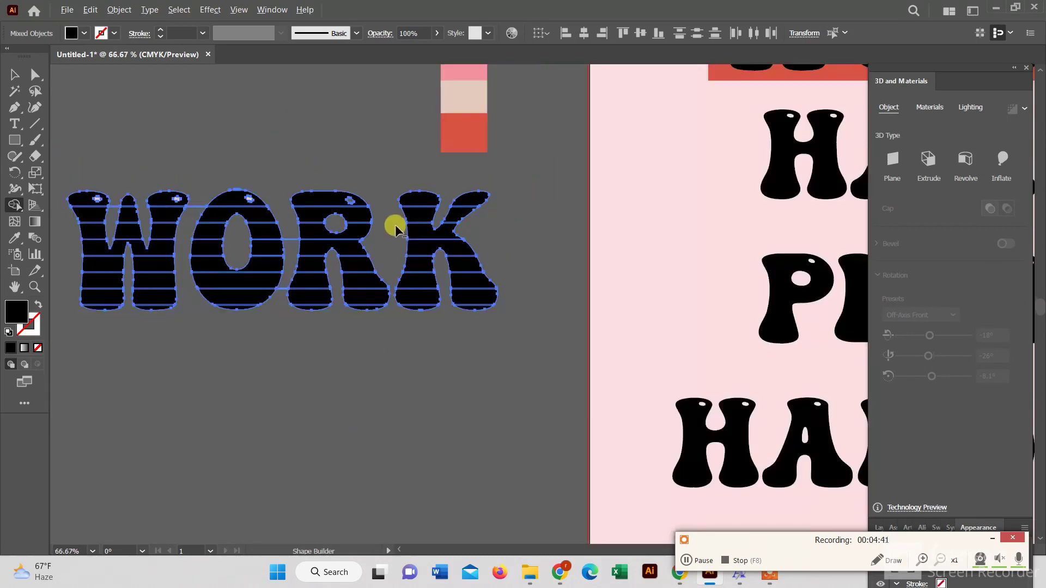
Step: Shift-click the O, R and K so all four WORK letters are selected
scroll(172, 215, "up", 3)
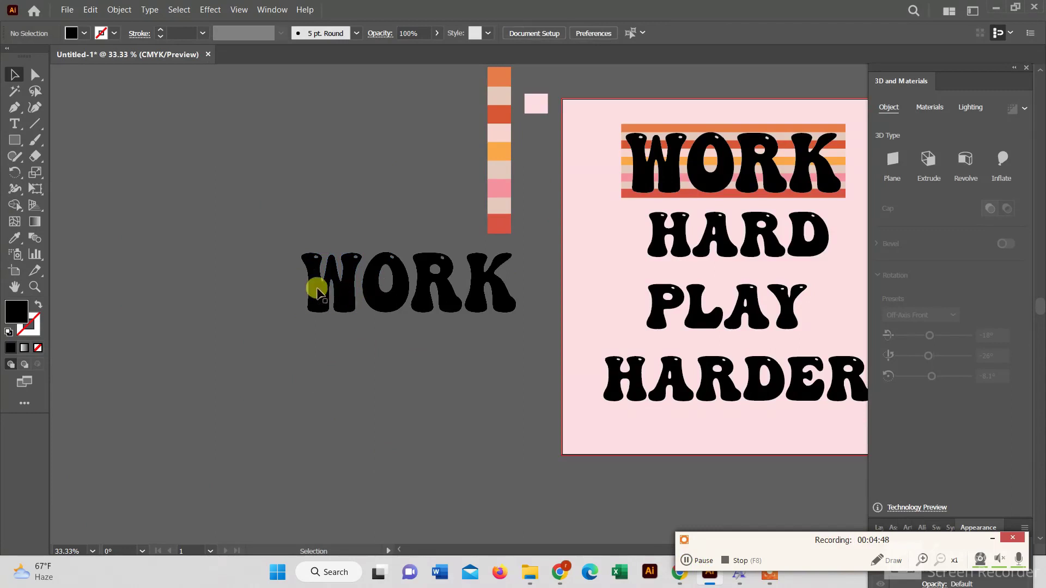
left_click(379, 299, "shift")
left_click(420, 287, "shift")
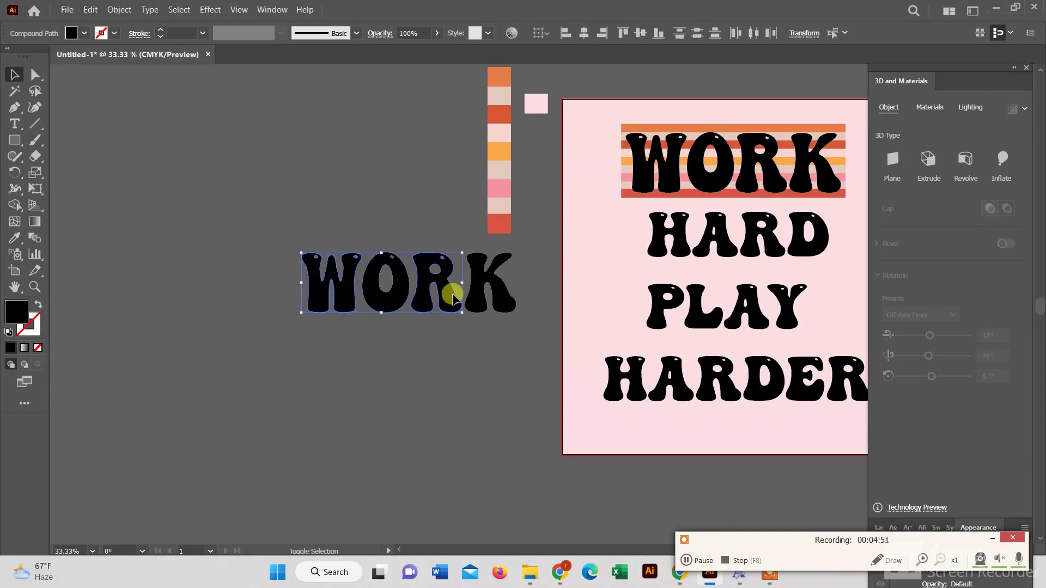
left_click(469, 295, "shift")
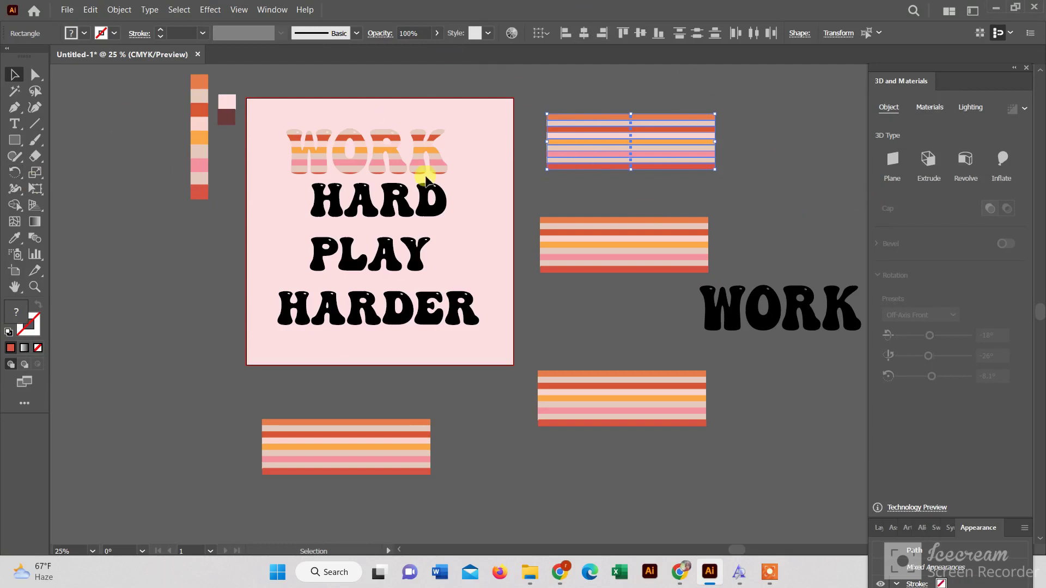
Step: Warp the spare stripe block with a Flag style and a negative bend
left_click(211, 10)
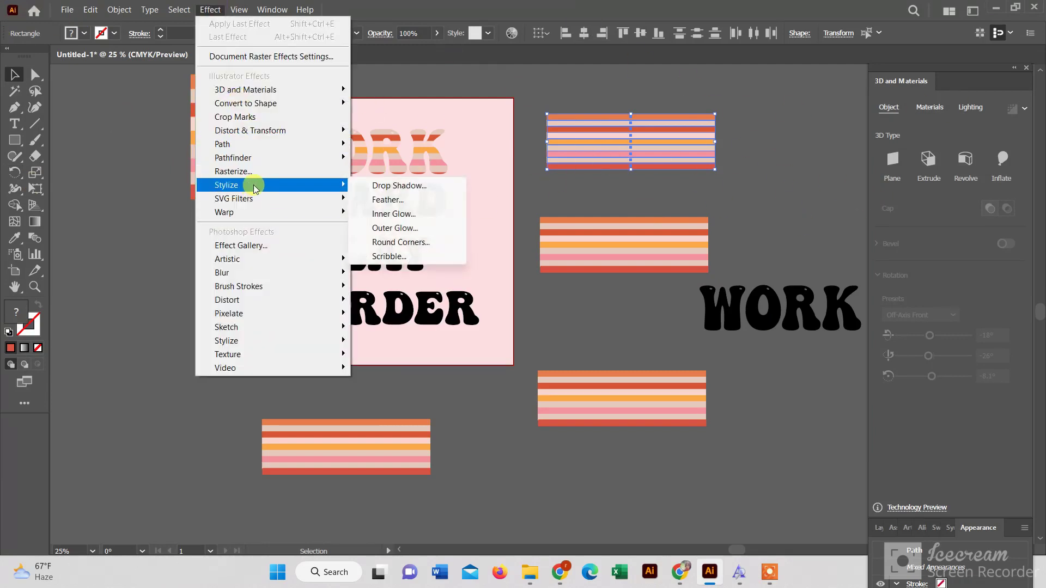
mouse_move(224, 211)
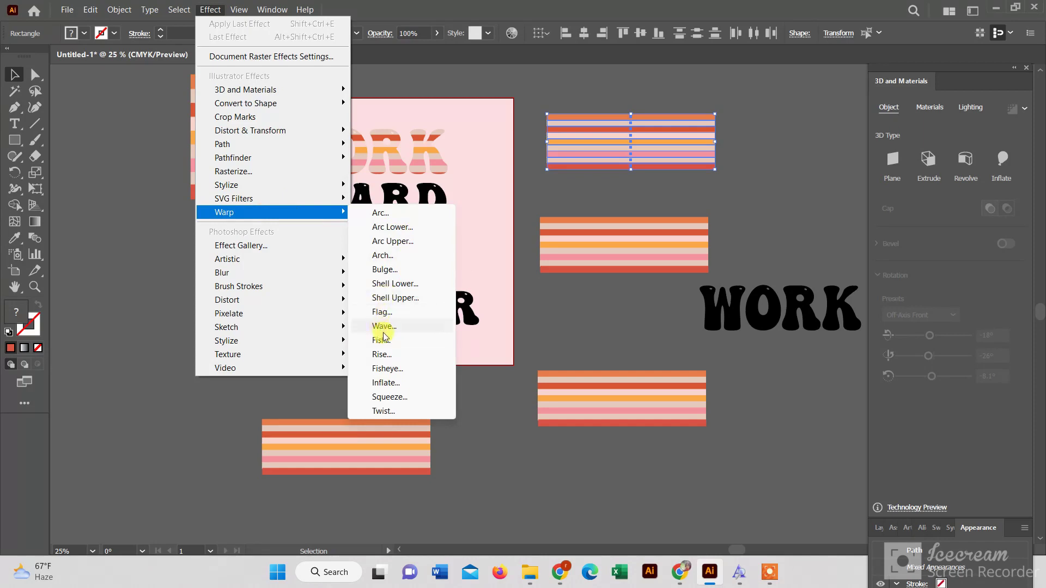
left_click(384, 269)
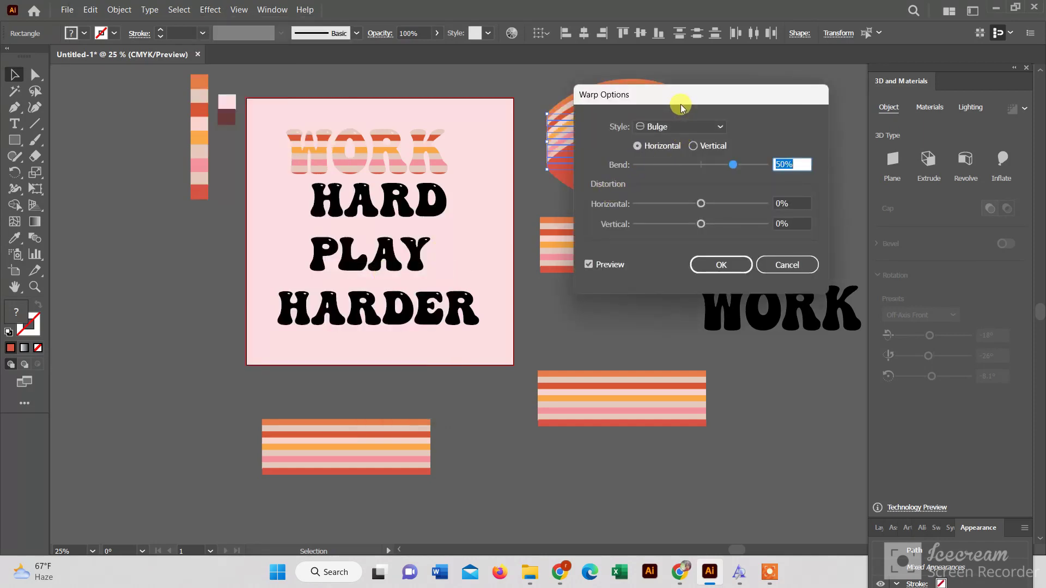
left_click_drag(681, 104, 550, 292)
mouse_move(601, 353)
left_mouse_down()
mouse_move(552, 353)
mouse_move(621, 355)
left_mouse_up()
left_click(550, 315)
left_click(530, 195)
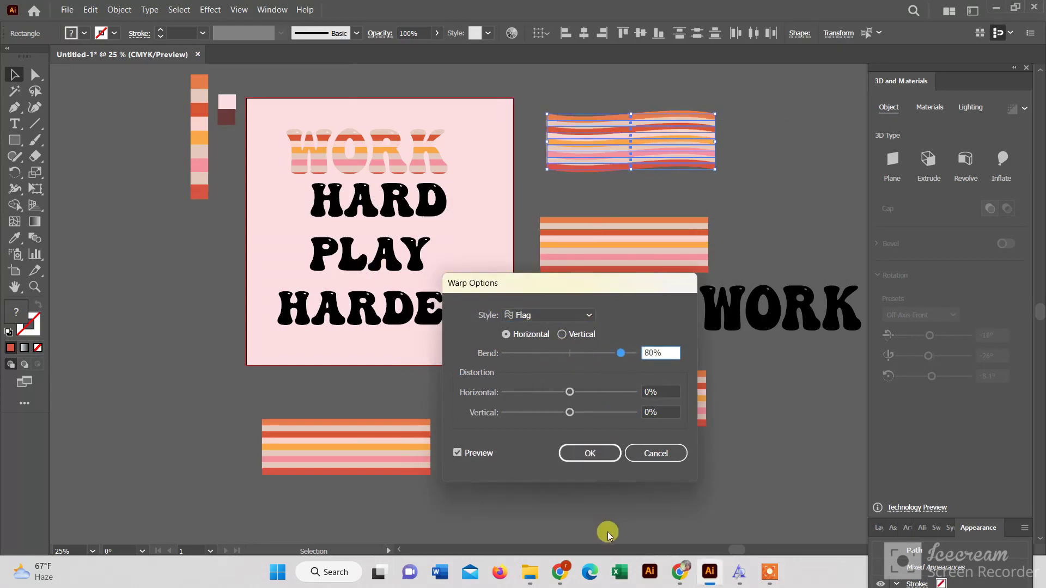
left_click(588, 454)
left_click(232, 182)
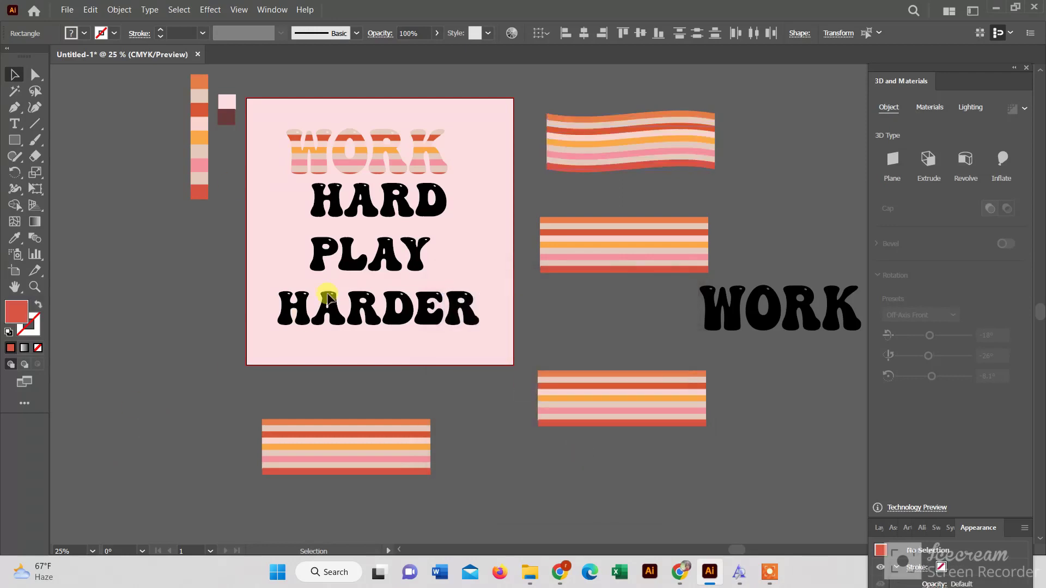
Step: Place the wavy stripe flag over HARD and group its stripes
left_click(344, 210)
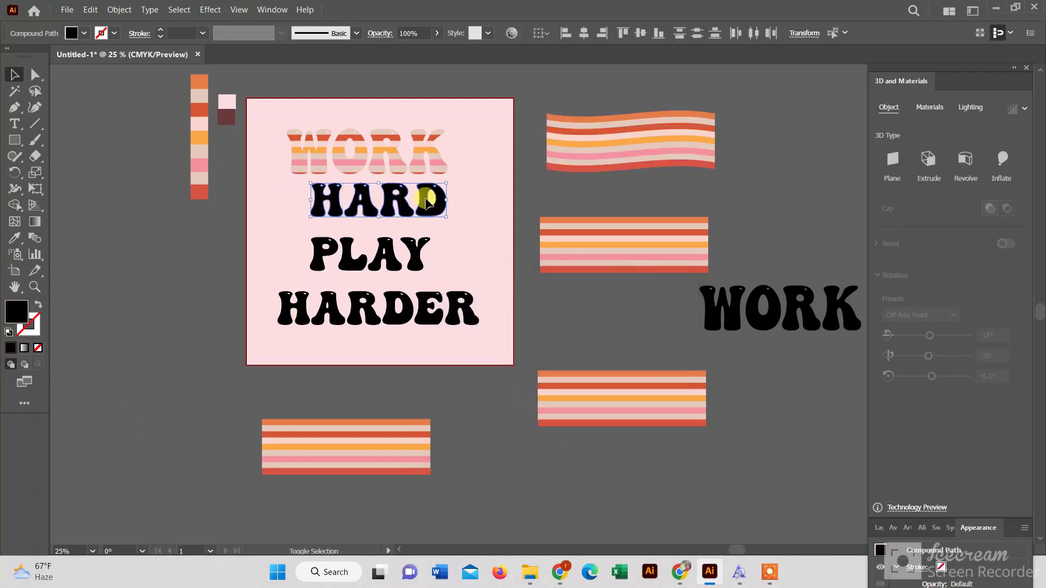
left_click_drag(610, 151, 350, 215)
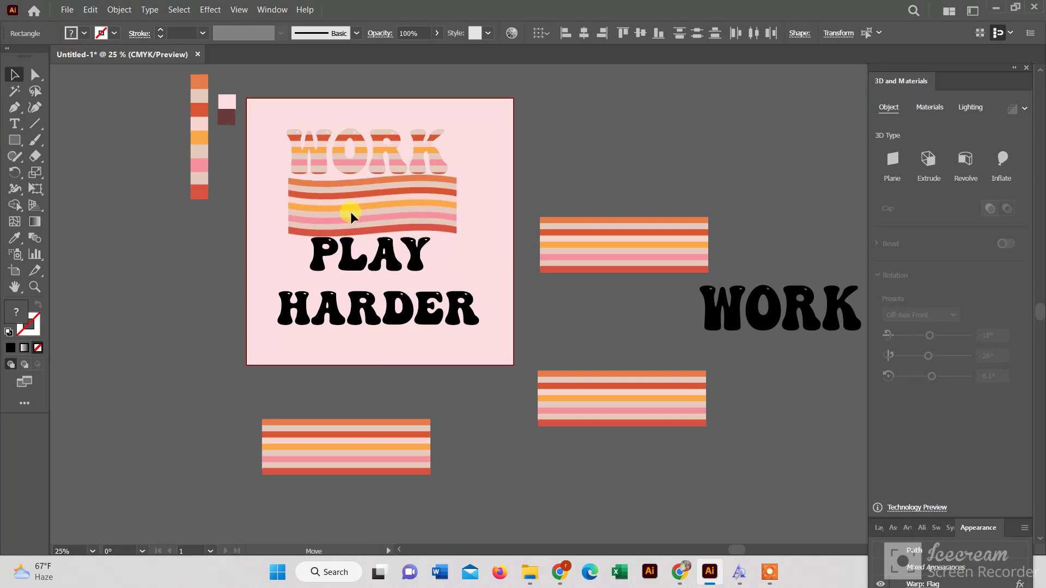
right_click(375, 208)
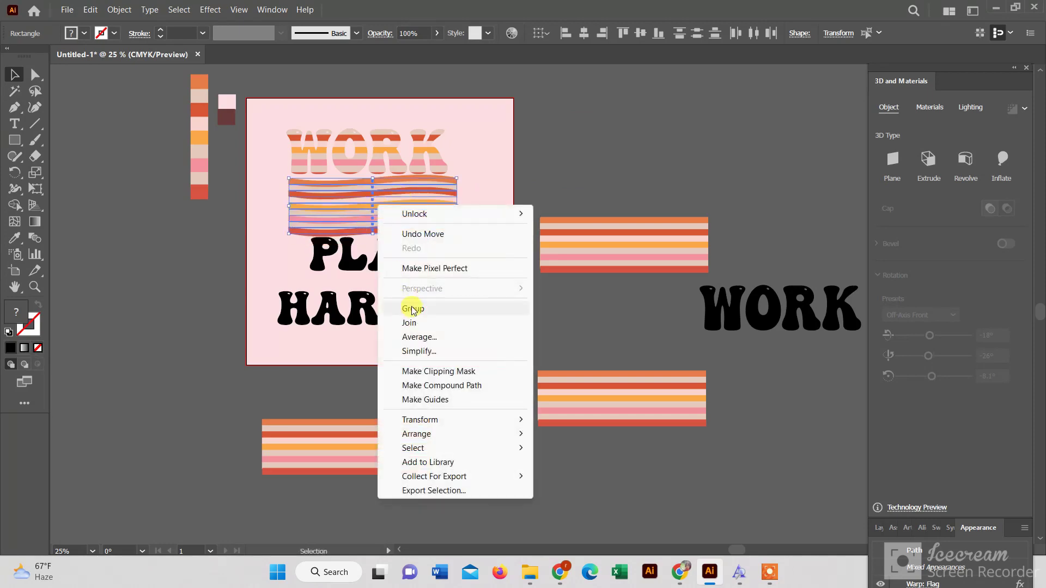
left_click(414, 307)
left_click_drag(404, 180, 339, 210)
Step: Bring HARD in front of the flag, centre it, and stretch the letters taller
left_click(381, 198)
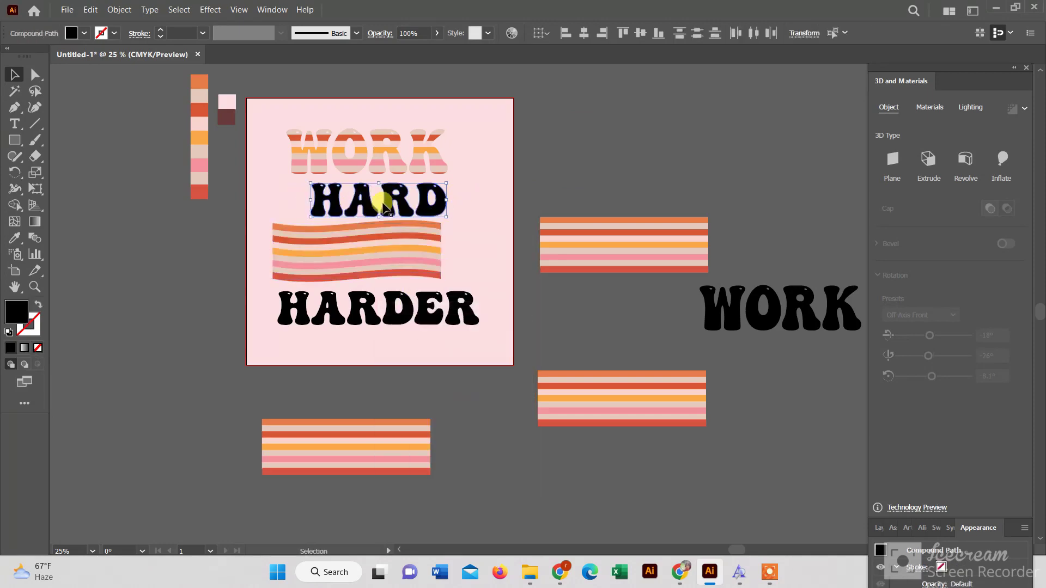
right_click(383, 201)
left_click(591, 358)
left_click_drag(358, 199, 354, 258)
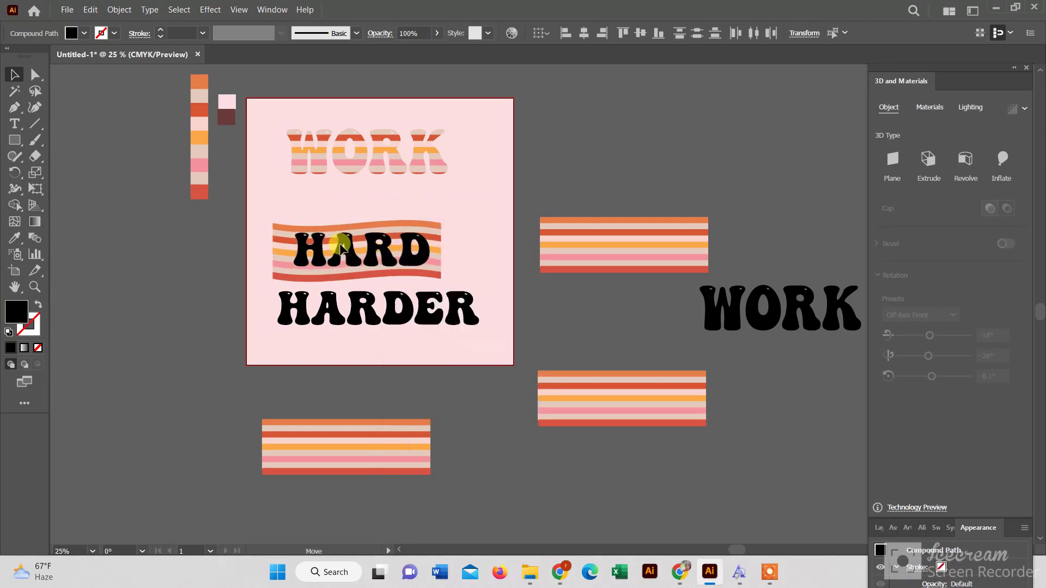
key("ctrl+equal")
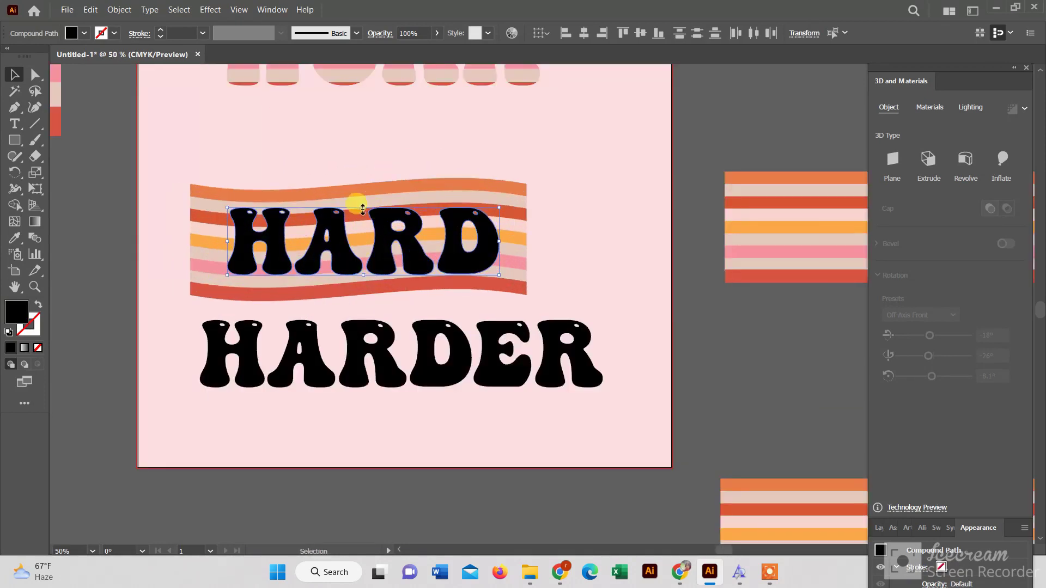
left_click_drag(362, 205, 363, 198)
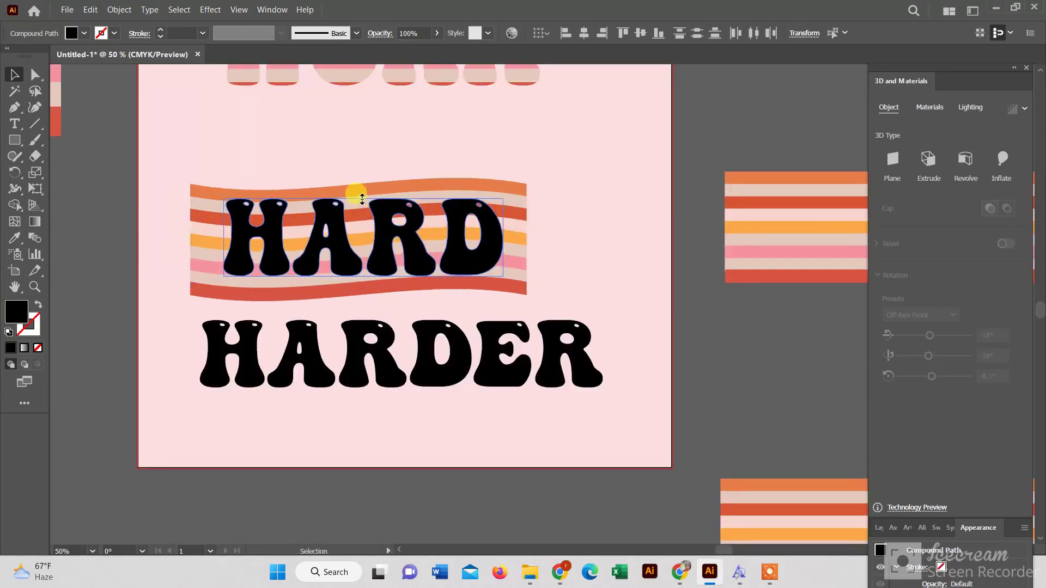
left_click_drag(362, 275, 363, 283)
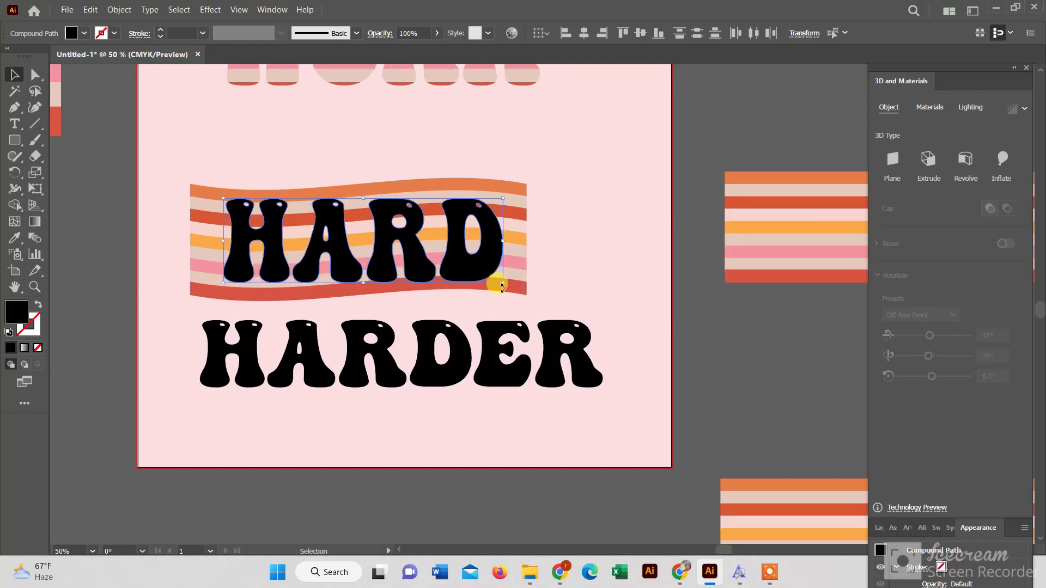
left_click_drag(502, 287, 502, 286)
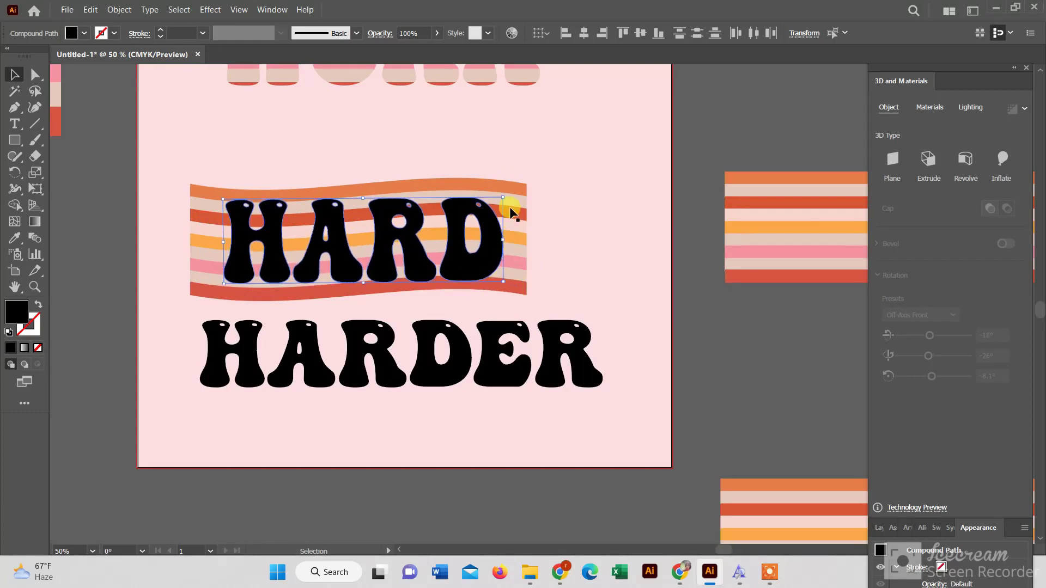
Step: Nudge and narrow the striped flag so it sits behind HARD
left_click(507, 186)
left_click_drag(506, 187, 515, 188)
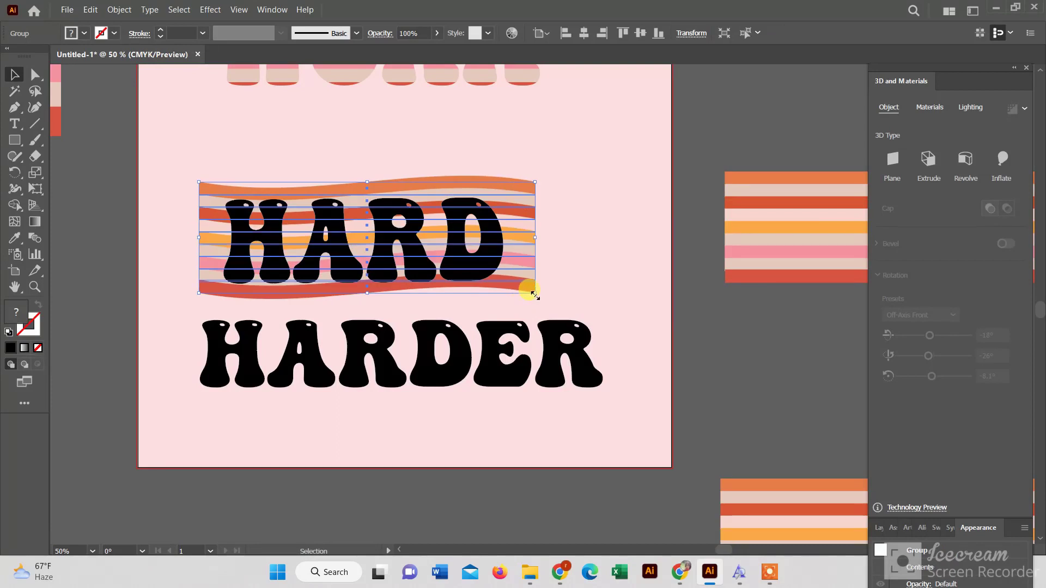
left_click_drag(534, 294, 528, 293)
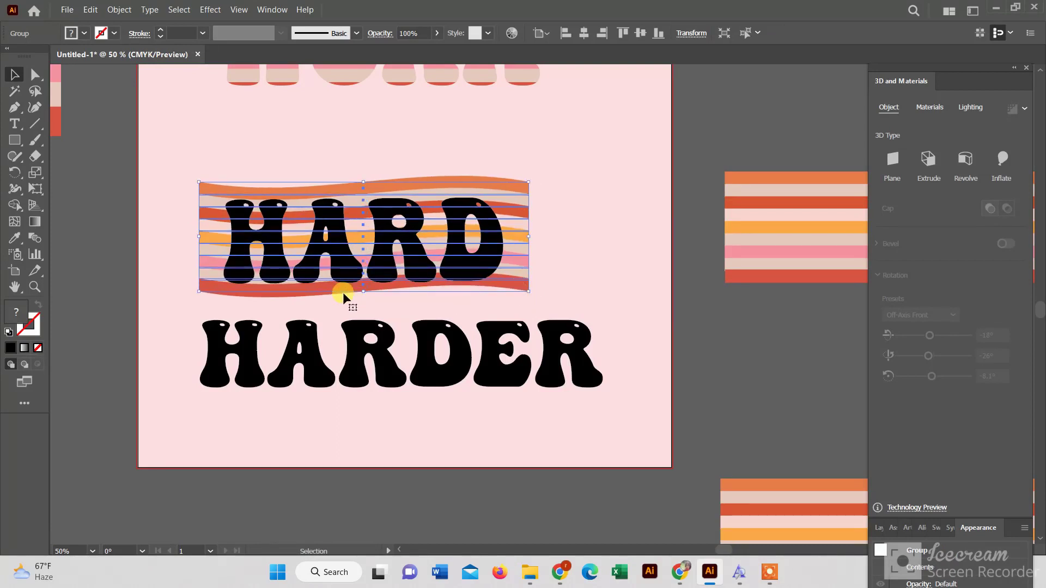
left_click_drag(296, 296, 299, 300)
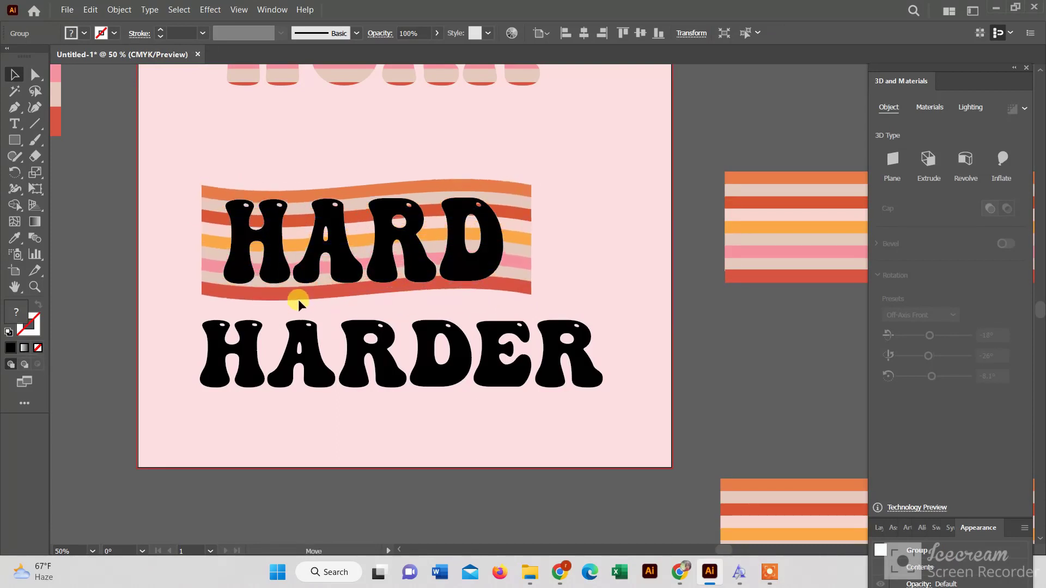
Step: Tilt the HARD letters slightly counter-clockwise and stretch them taller
left_click(338, 252)
left_click(234, 261, "shift")
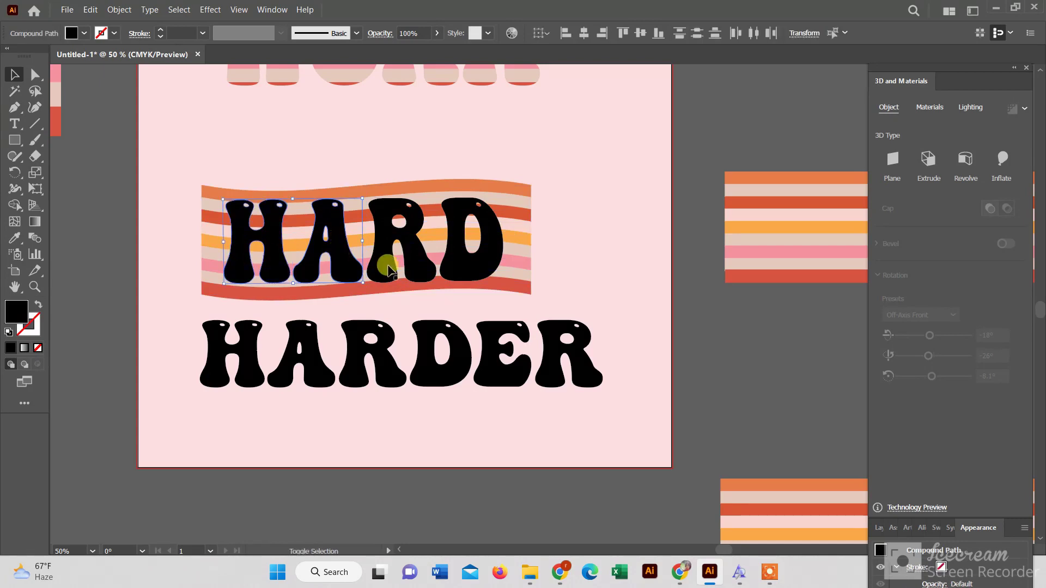
left_click(381, 264, "shift")
left_click(459, 278, "shift")
left_click_drag(224, 287, 217, 284)
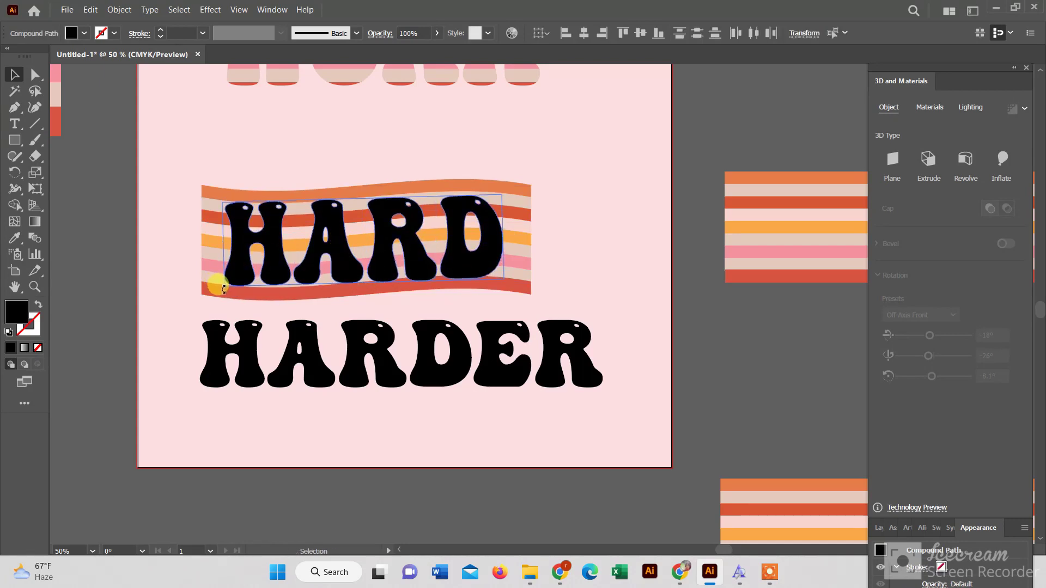
left_click_drag(364, 283, 364, 287)
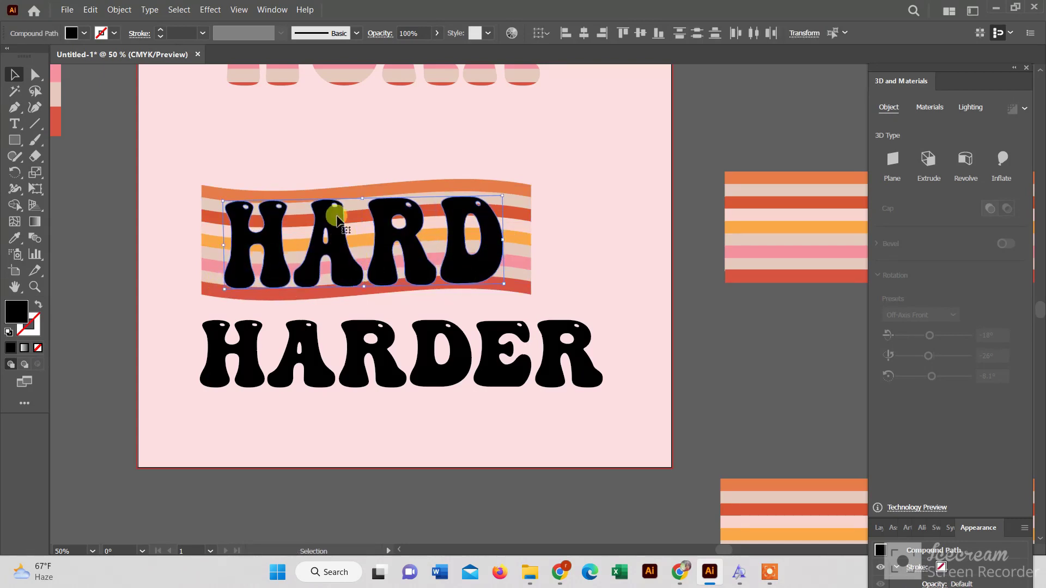
left_click_drag(365, 199, 365, 194)
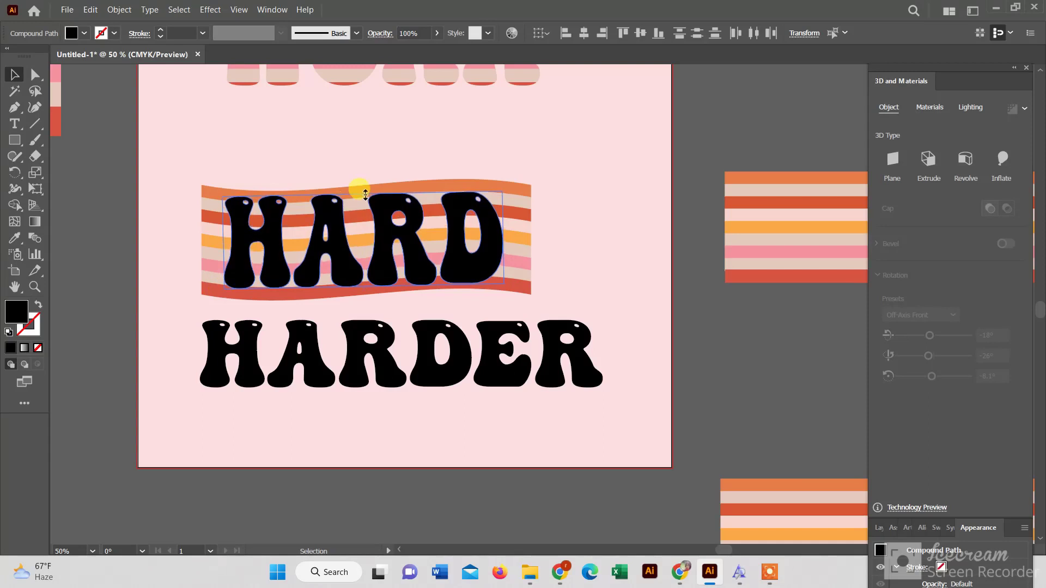
Step: Move HARD and its striped banner up beneath WORK
left_click_drag(199, 178, 523, 279)
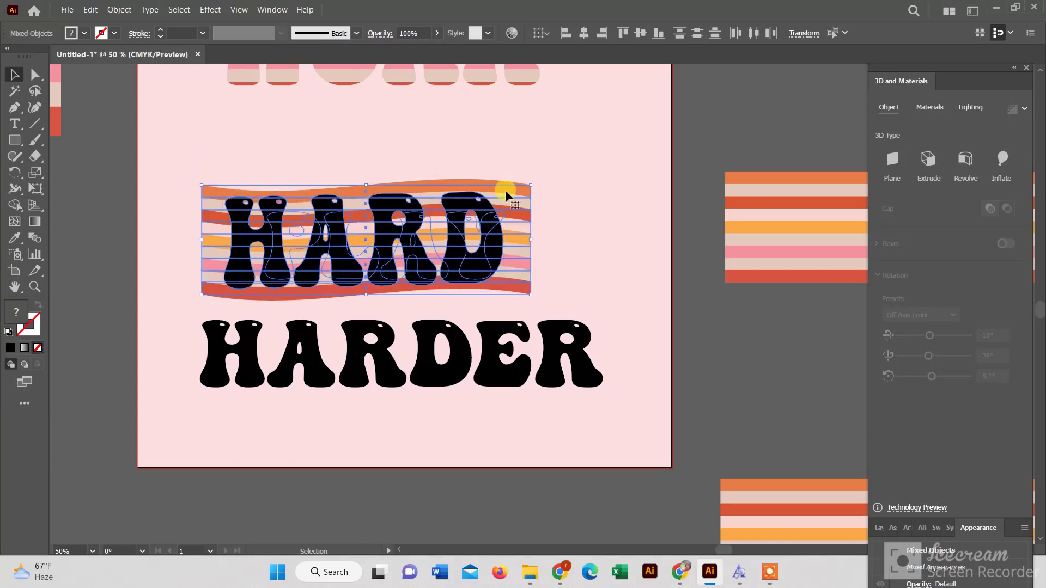
left_click(646, 290)
left_click(235, 227)
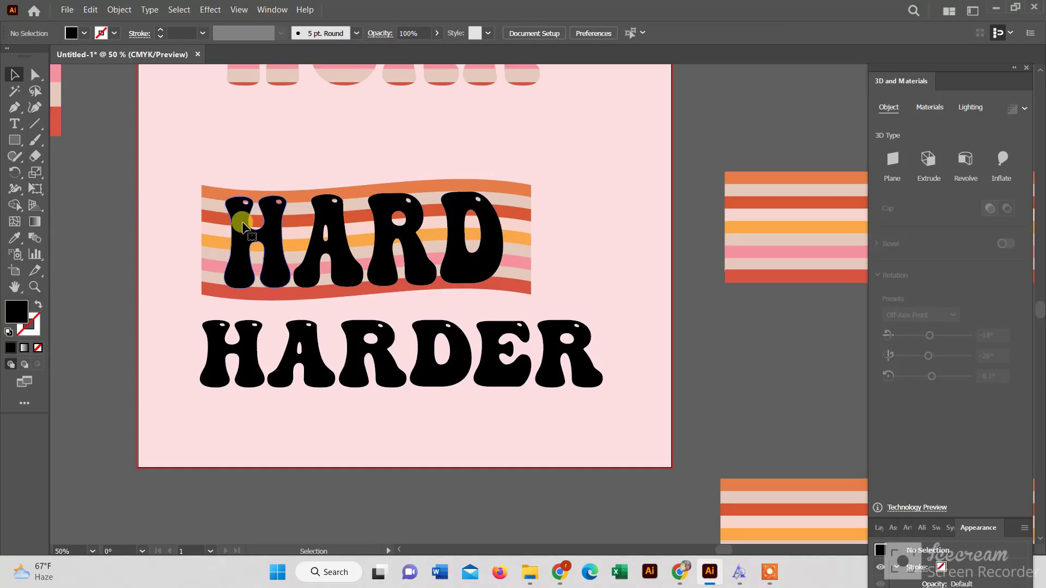
left_click_drag(405, 220, 416, 129)
scroll(409, 163, "up", 3)
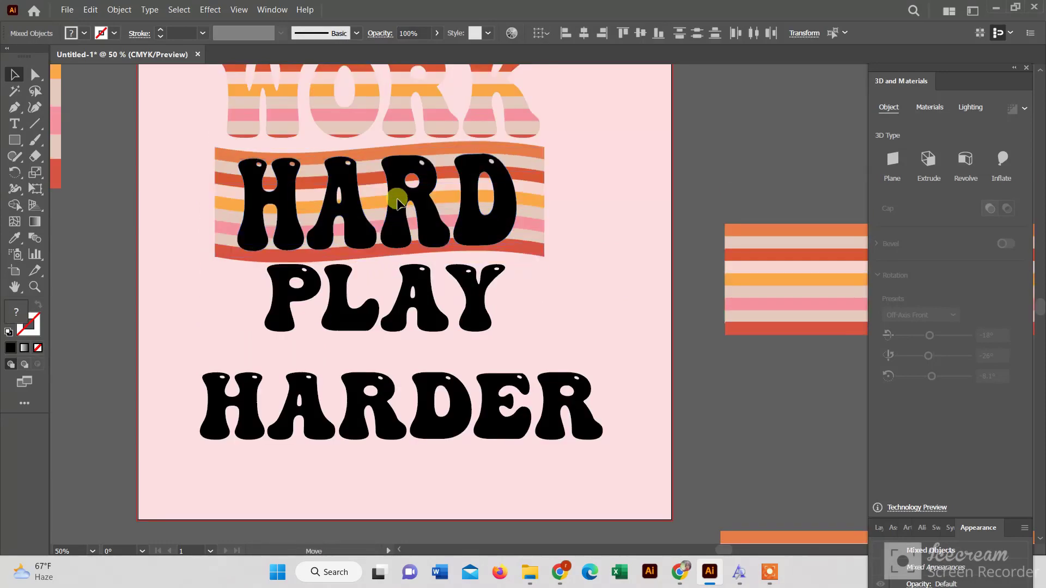
Step: With Shape Builder, delete banner stripes outside HARD and inside the H's lower gap
left_click(15, 205)
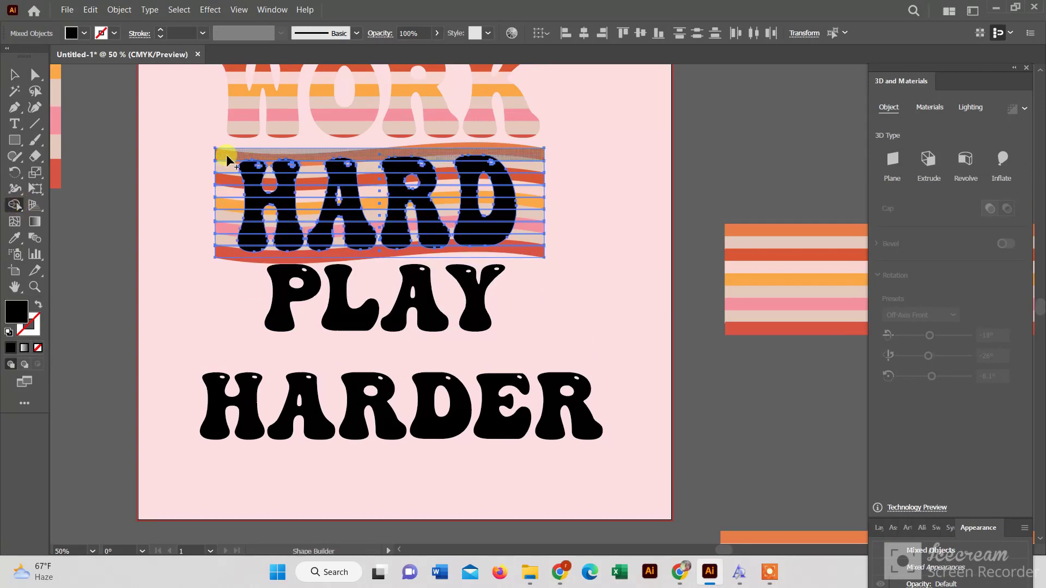
left_click_drag(222, 188, 271, 220)
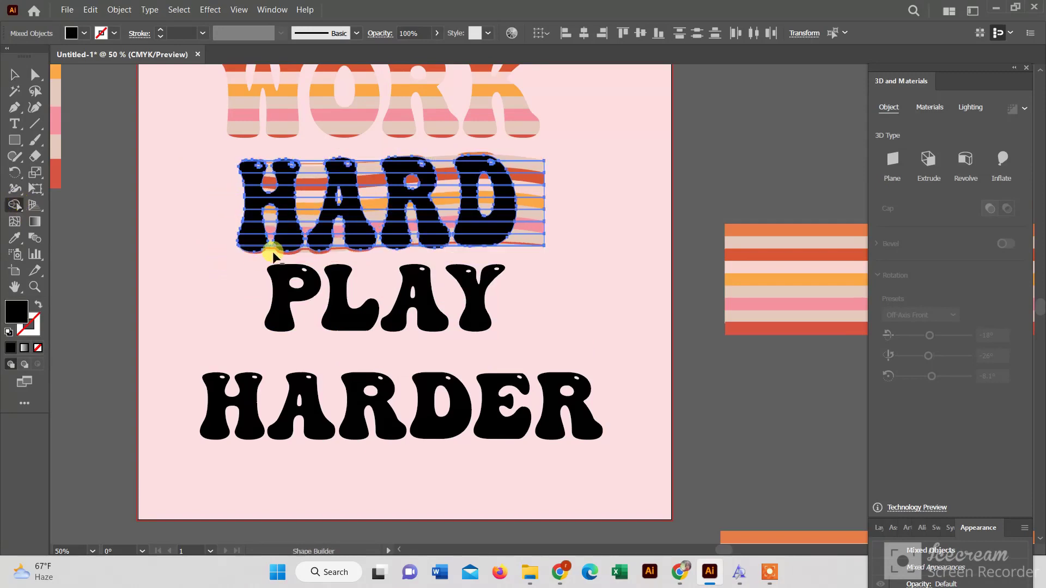
scroll(269, 243, "up", 2)
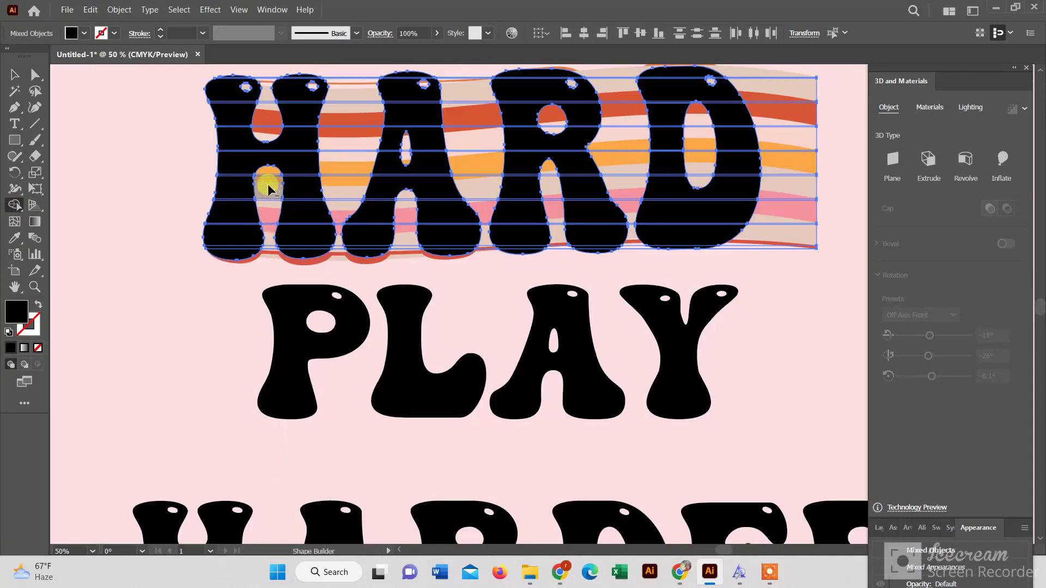
left_click(268, 243, "alt")
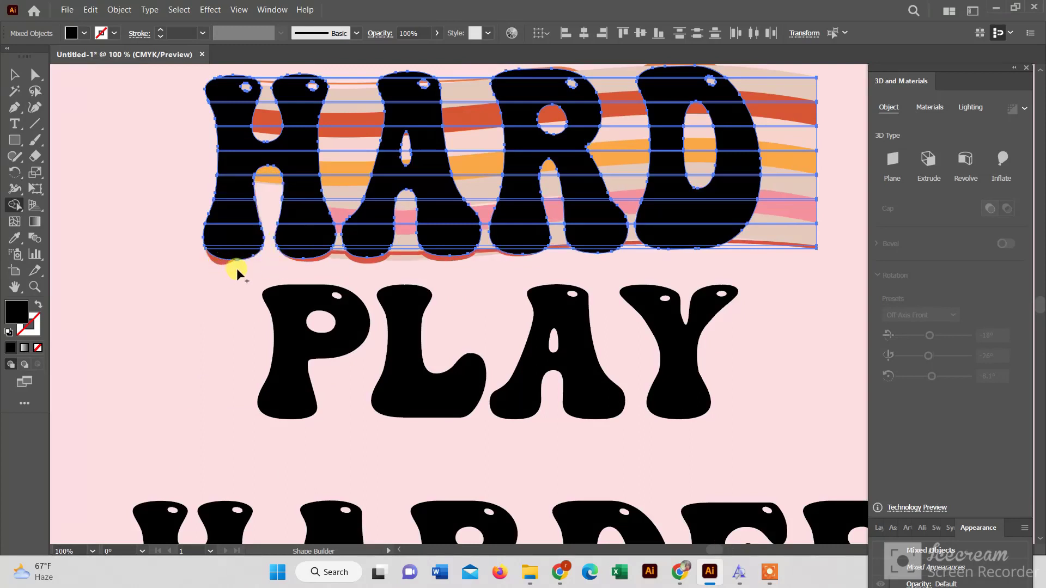
left_click(769, 572)
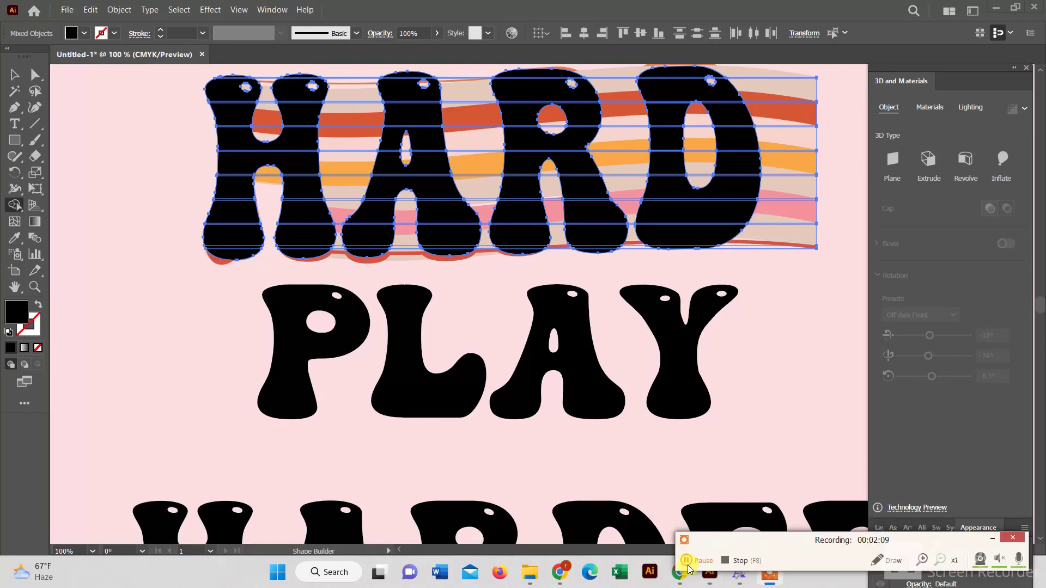
scroll(322, 70, "up", 1)
Step: Remove stripes in the H's holes and between H and A, then undo back three steps
left_click(350, 148, "alt")
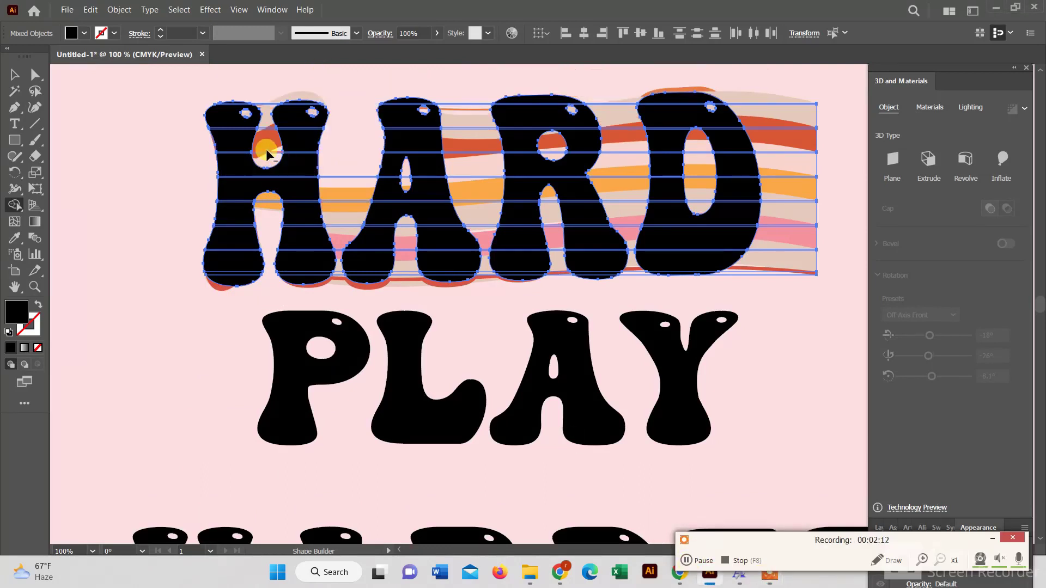
left_click(267, 154, "alt")
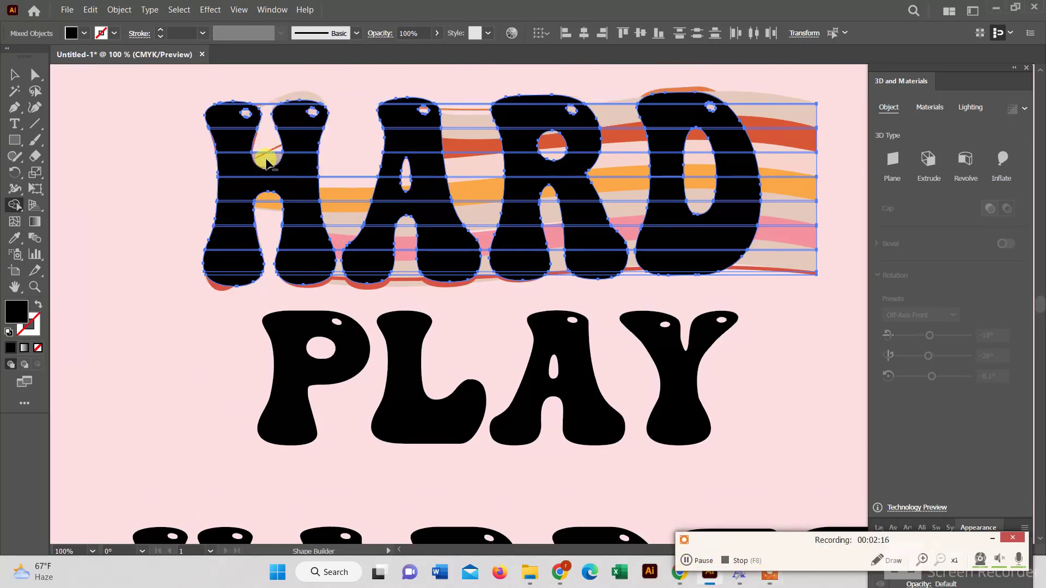
left_click(268, 146, "alt")
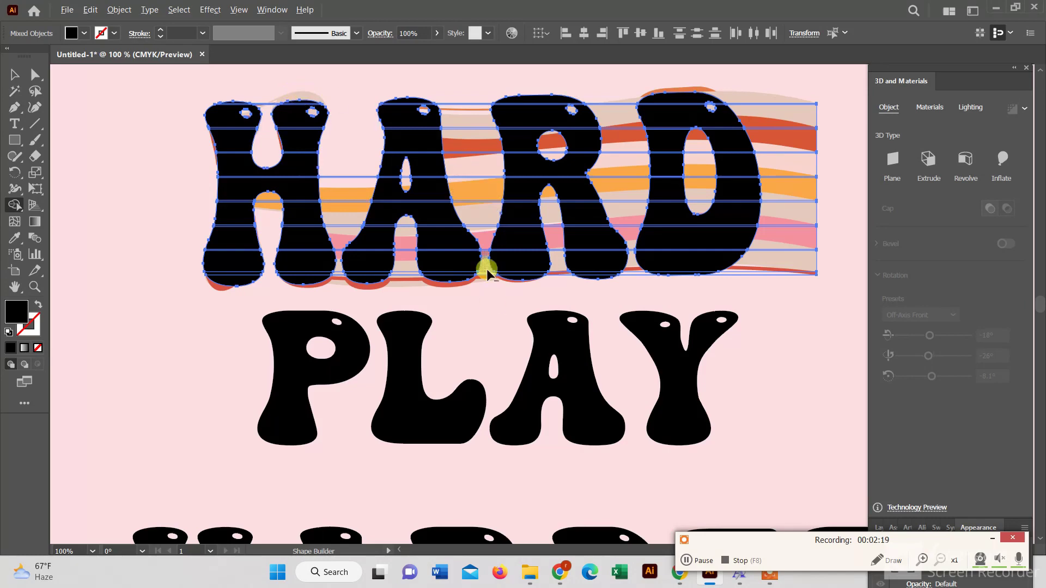
left_click(341, 247, "alt")
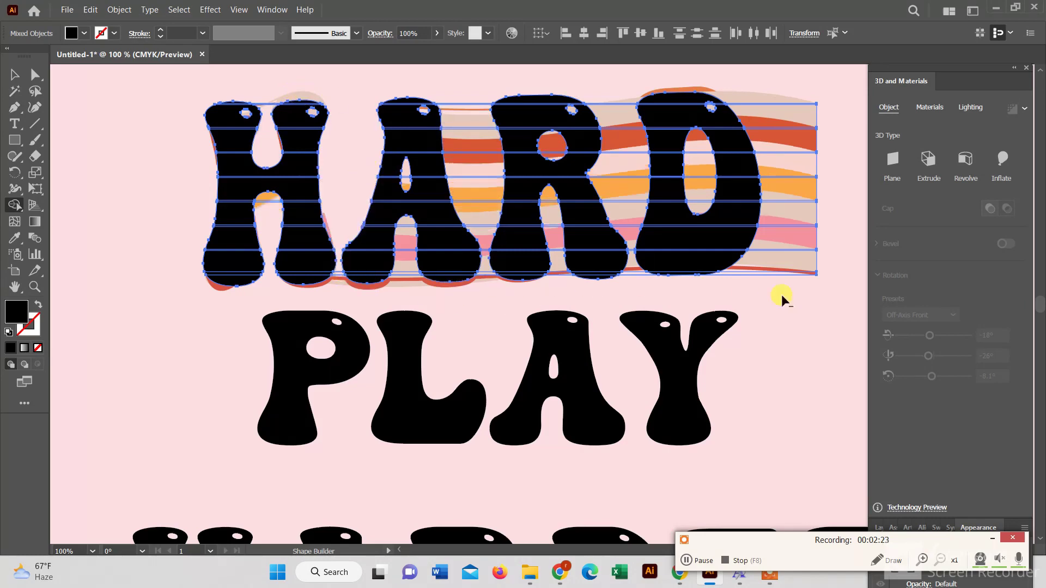
key("ctrl+z")
key("ctrl+z")
key("ctrl+z")
key("ctrl+z")
key("ctrl+z")
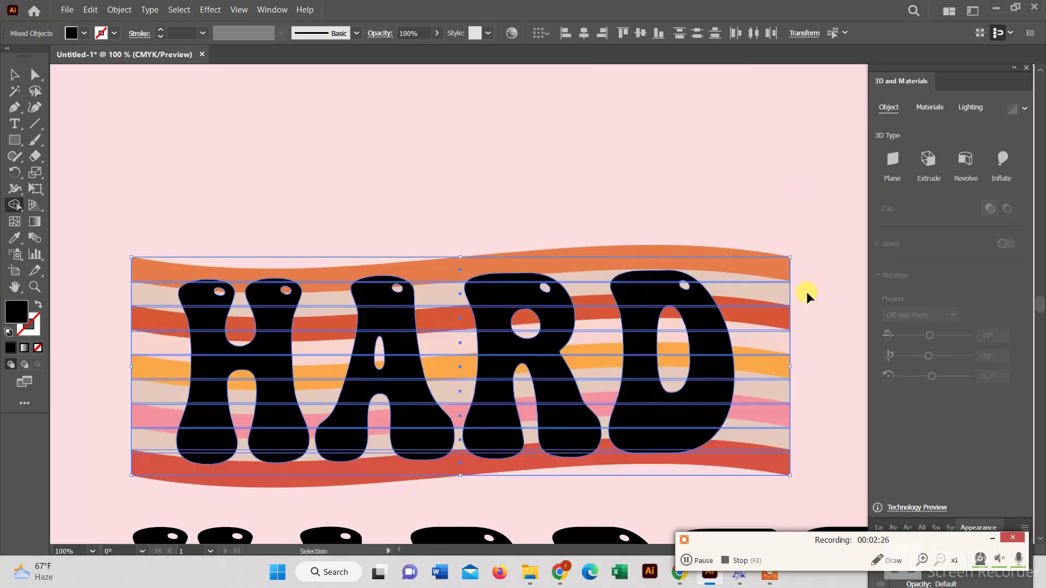
key("ctrl+z")
key("ctrl+z")
key("ctrl+z")
key("ctrl+z")
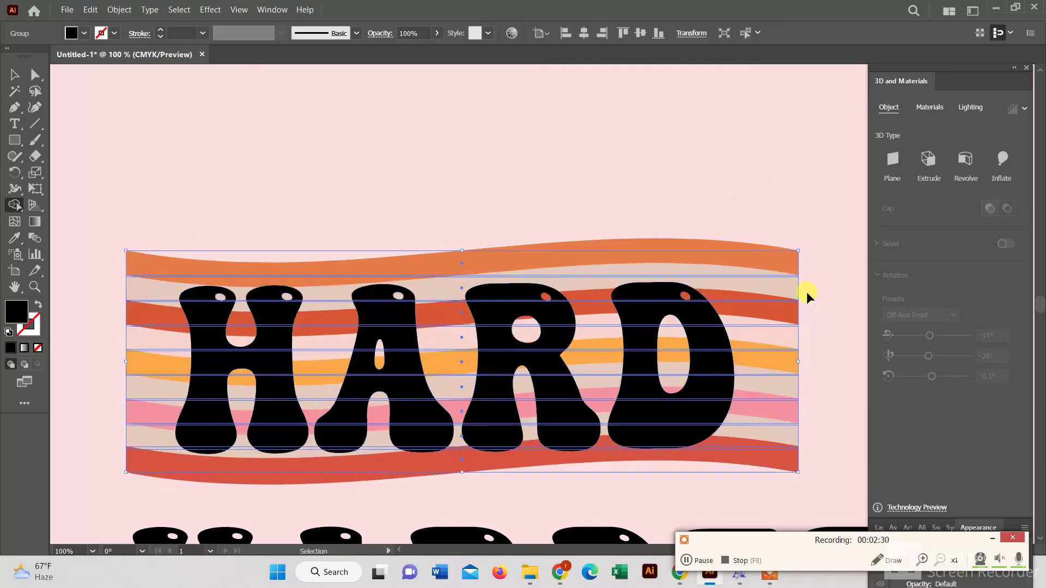
key("ctrl+z")
key("ctrl+z")
key("ctrl+z")
key("ctrl+z")
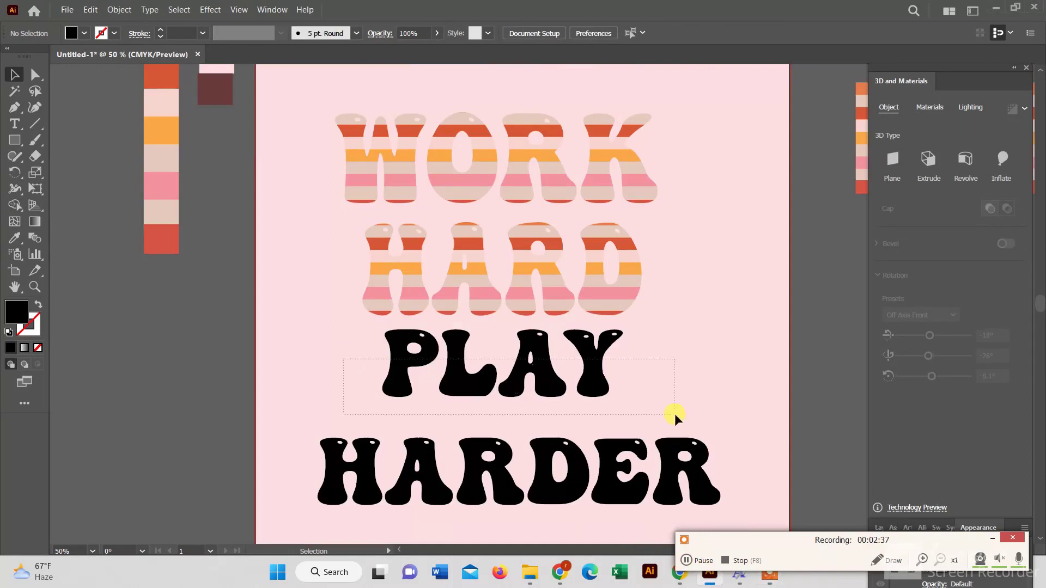
Step: Apply a Wave warp with -28% bend to PLAY
left_click(600, 354)
left_click(210, 9)
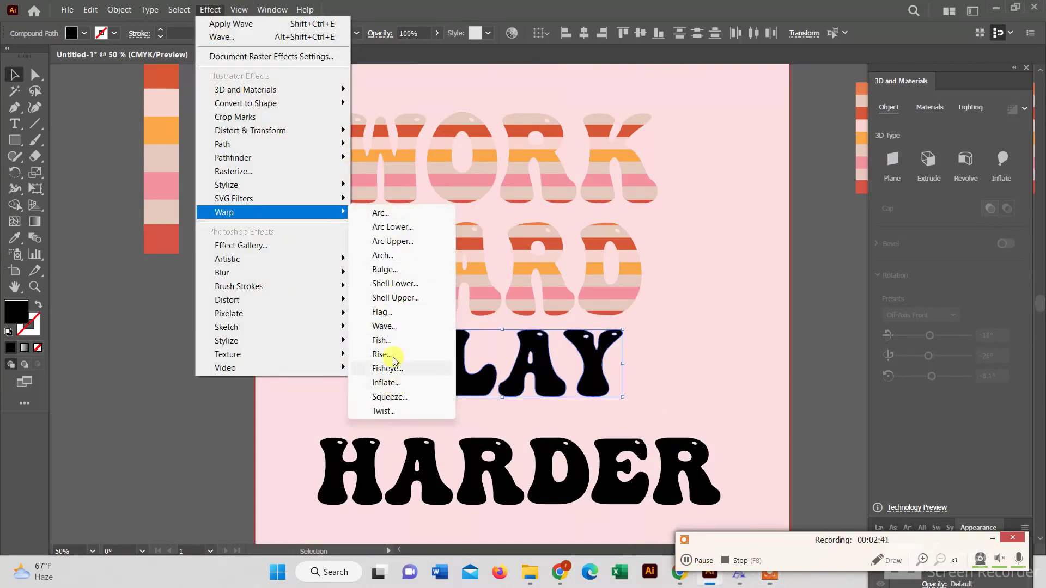
left_click(384, 326)
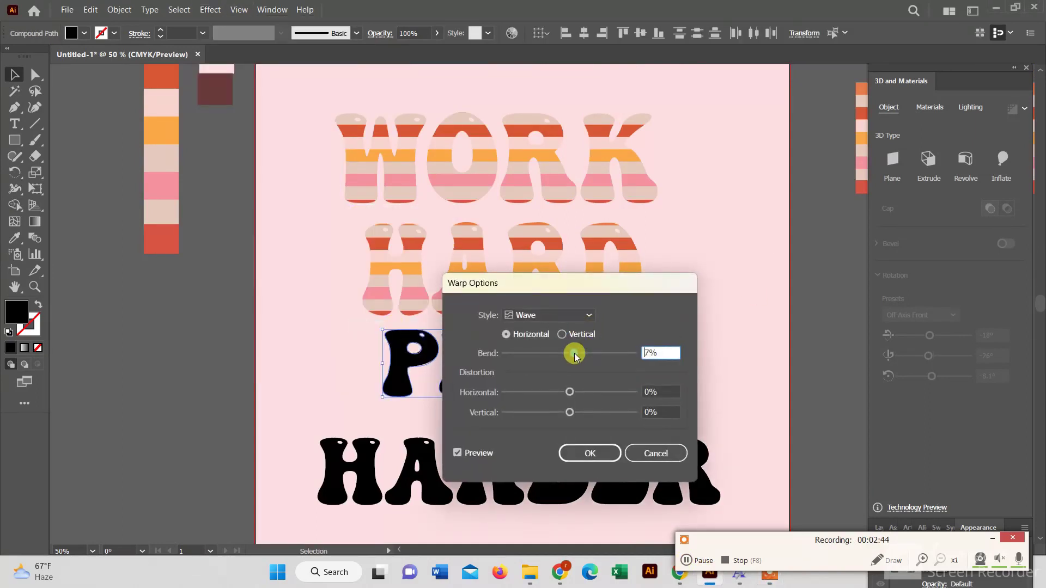
left_click_drag(564, 353, 552, 355)
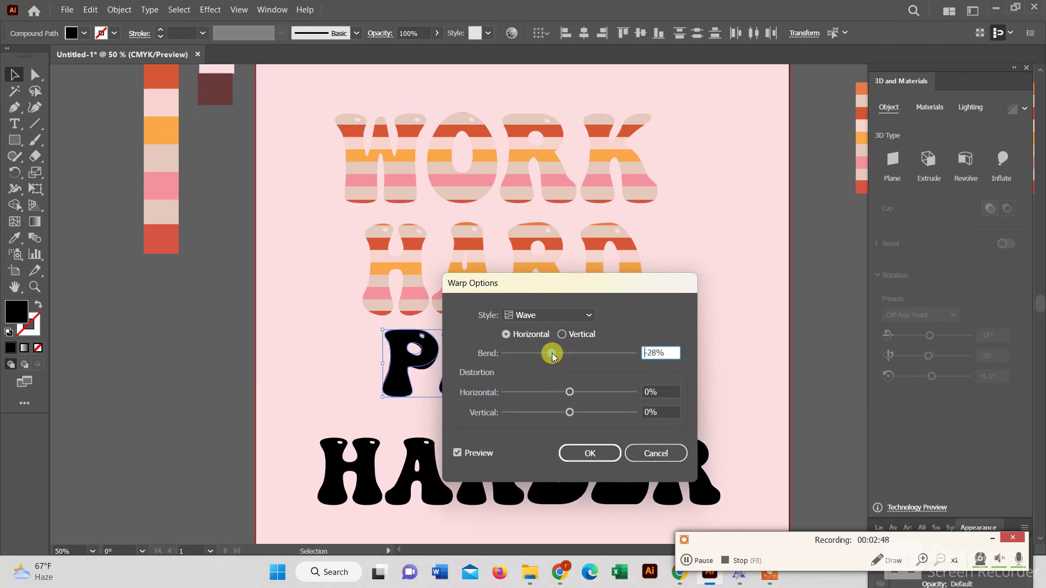
left_click_drag(594, 295, 706, 129)
left_click(703, 287)
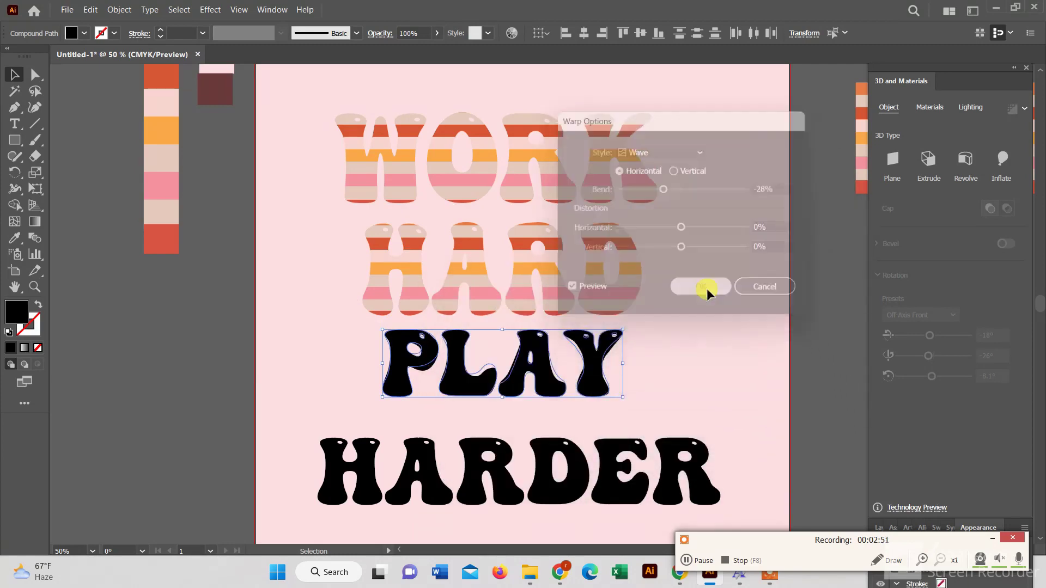
Step: Expand PLAY's warp appearance into regular paths and deselect
left_click(119, 9)
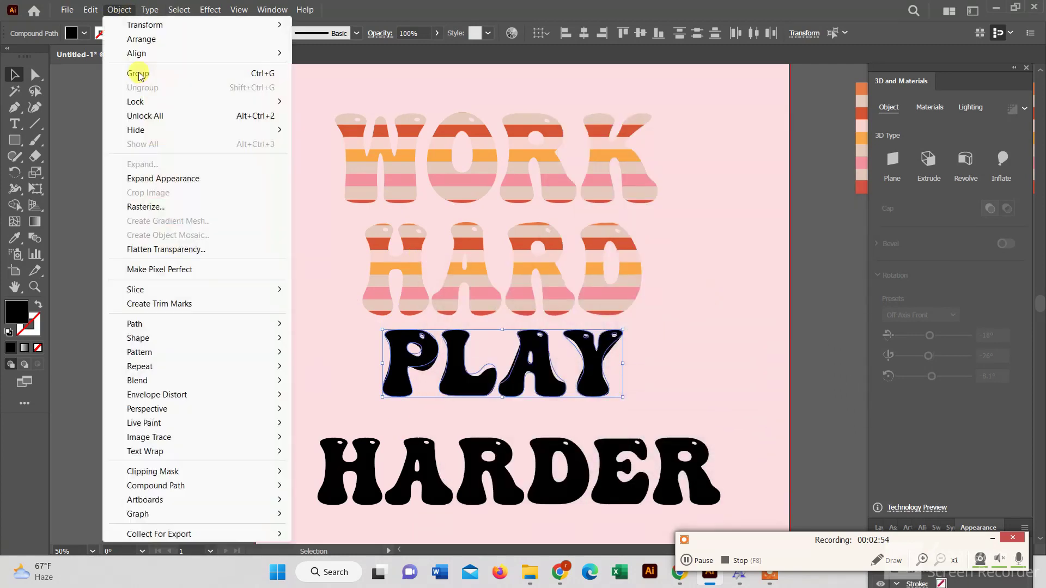
left_click(164, 179)
left_click(281, 330)
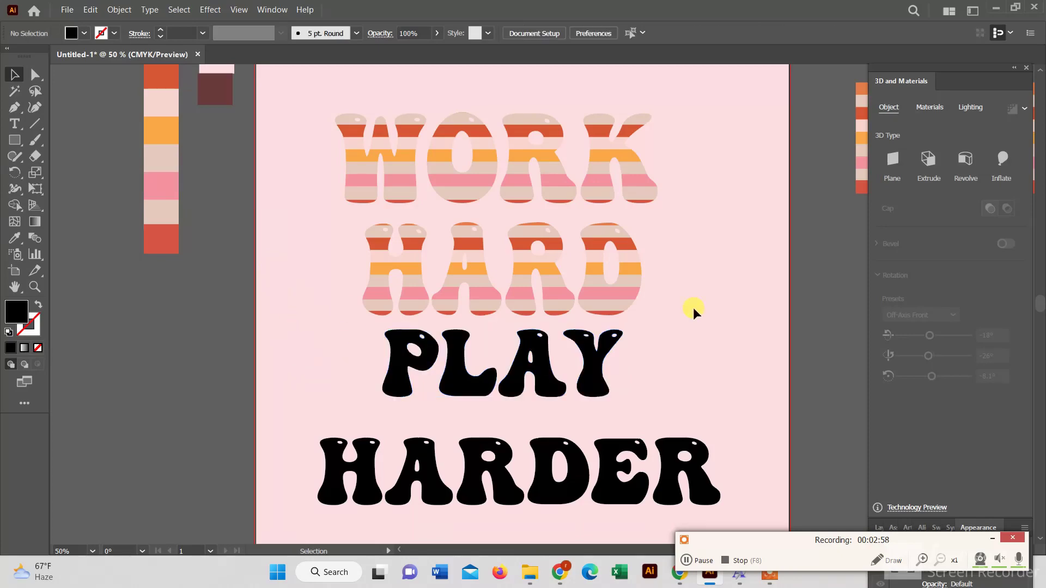
Step: Change PLAY's stacking order and fit the stripes rectangle behind it to the letter height
scroll(693, 308, "down", 2)
left_click_drag(678, 340, 486, 261)
right_click(501, 273)
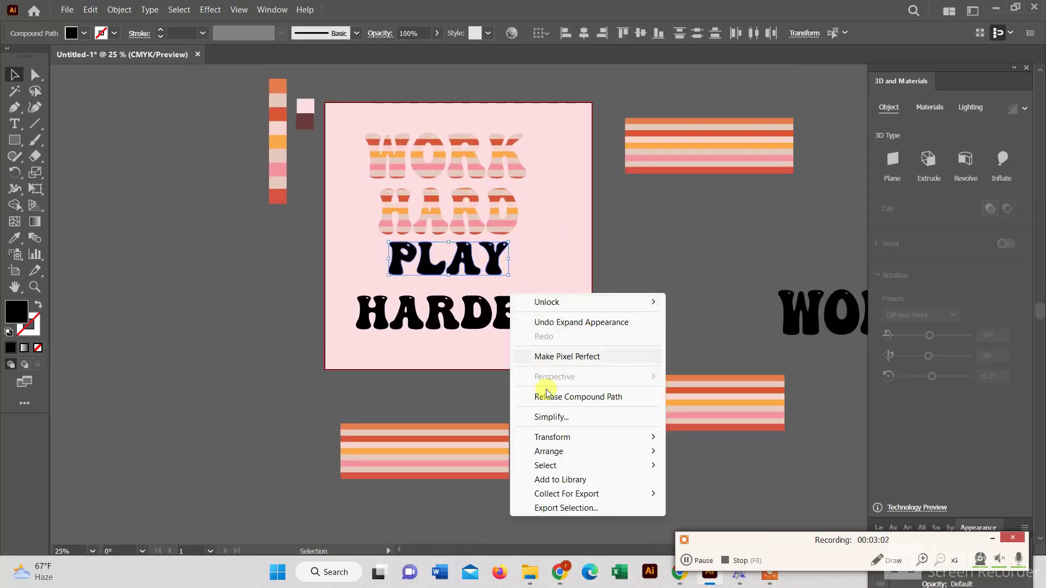
left_click(708, 453)
mouse_move(691, 148)
left_mouse_down()
mouse_move(451, 270)
mouse_move(431, 270)
left_mouse_up()
scroll(455, 280, "up", 2)
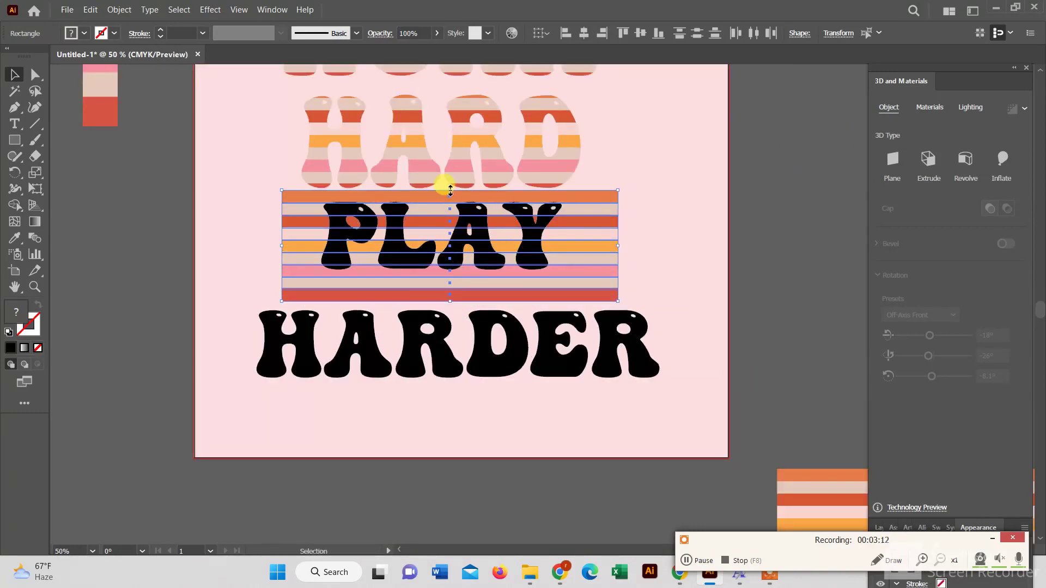
left_click_drag(450, 190, 451, 196)
left_click_drag(451, 301, 452, 290)
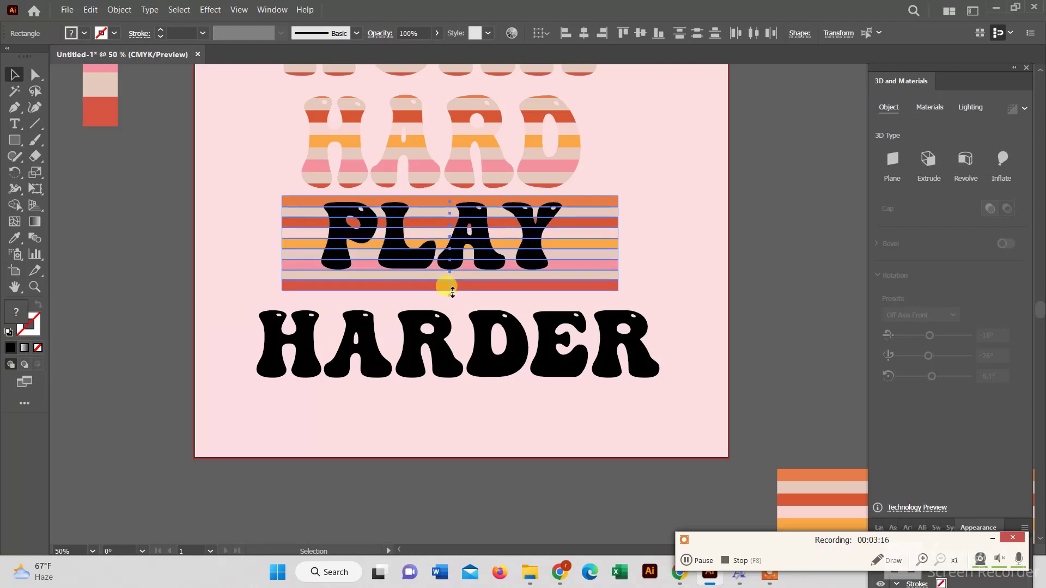
Step: Stretch the PLAY letters taller and select them together with the stripes
left_click(682, 271)
left_click(360, 245)
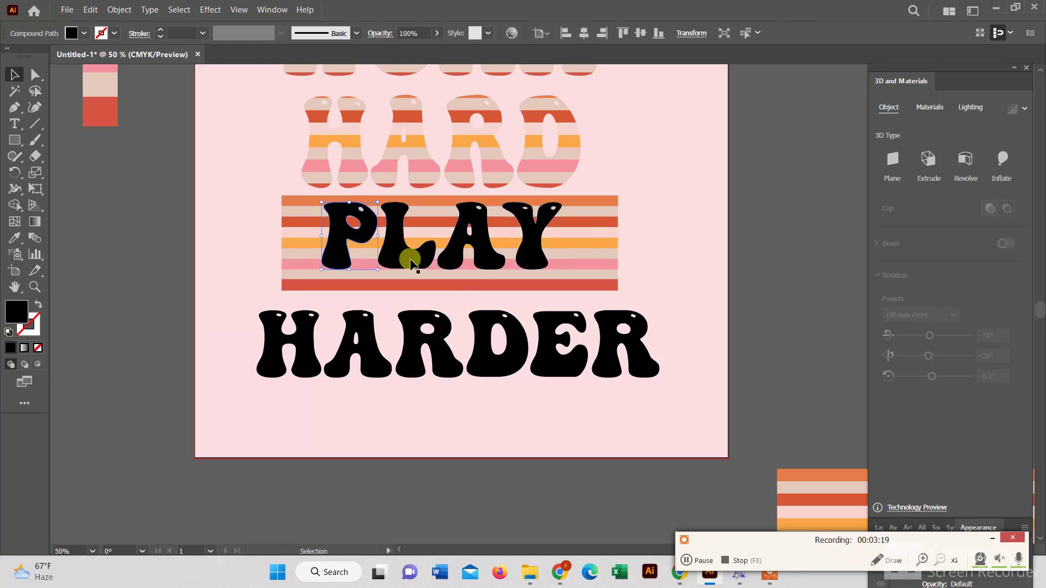
left_click(412, 261, "shift")
left_click(479, 256, "shift")
left_click(518, 256, "shift")
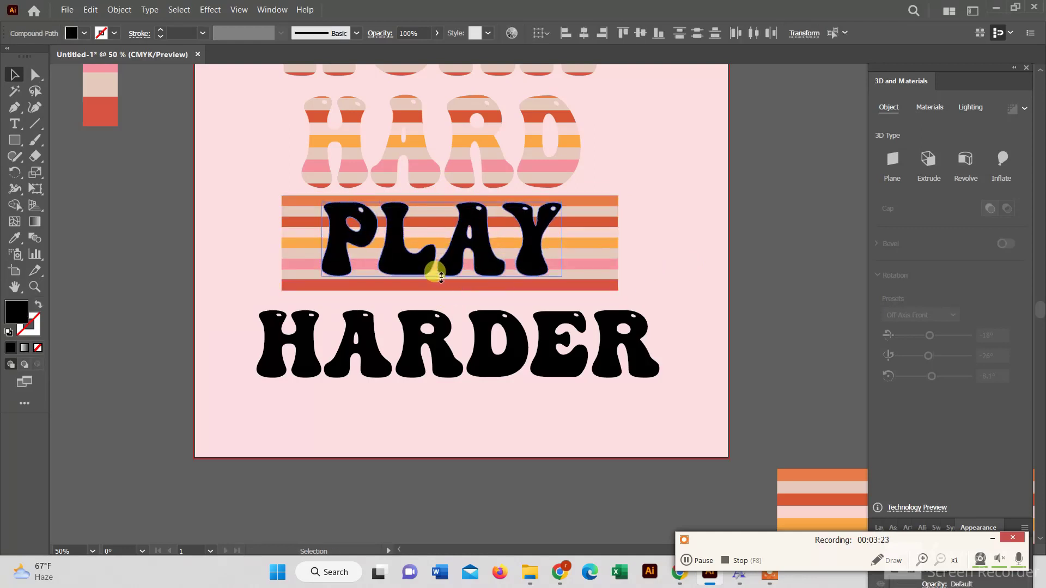
left_click_drag(441, 276, 442, 284)
left_click_drag(441, 202, 441, 201)
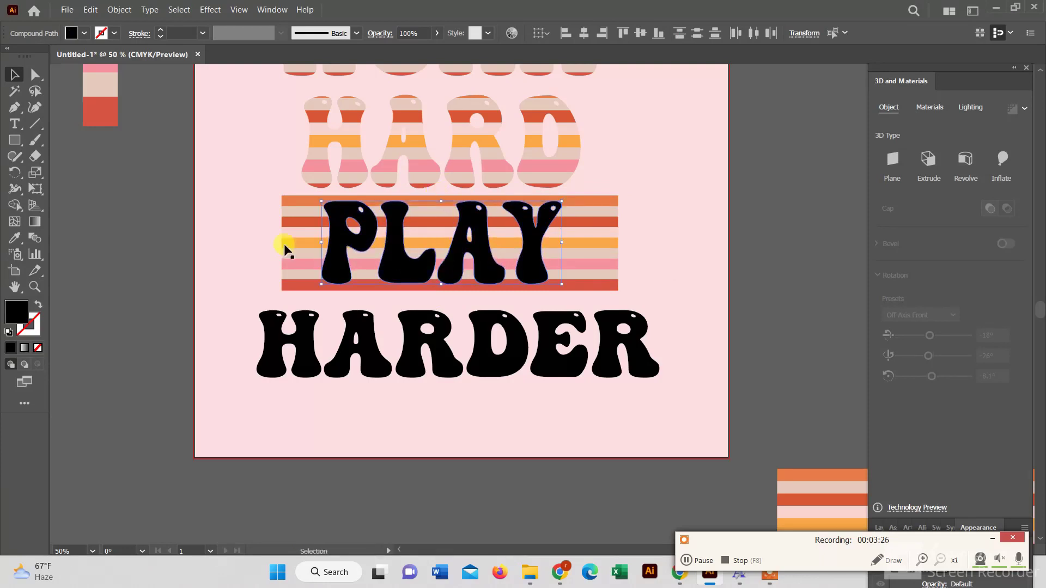
left_click_drag(237, 212, 603, 280)
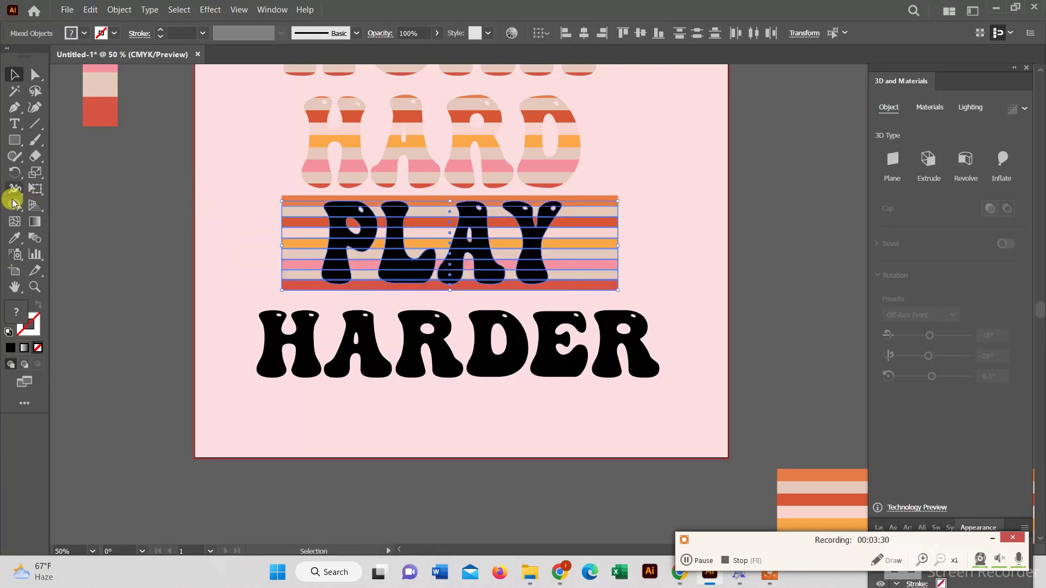
Step: Use Shape Builder to delete the stripes outside the PLAY letters
left_click(14, 204)
key("v")
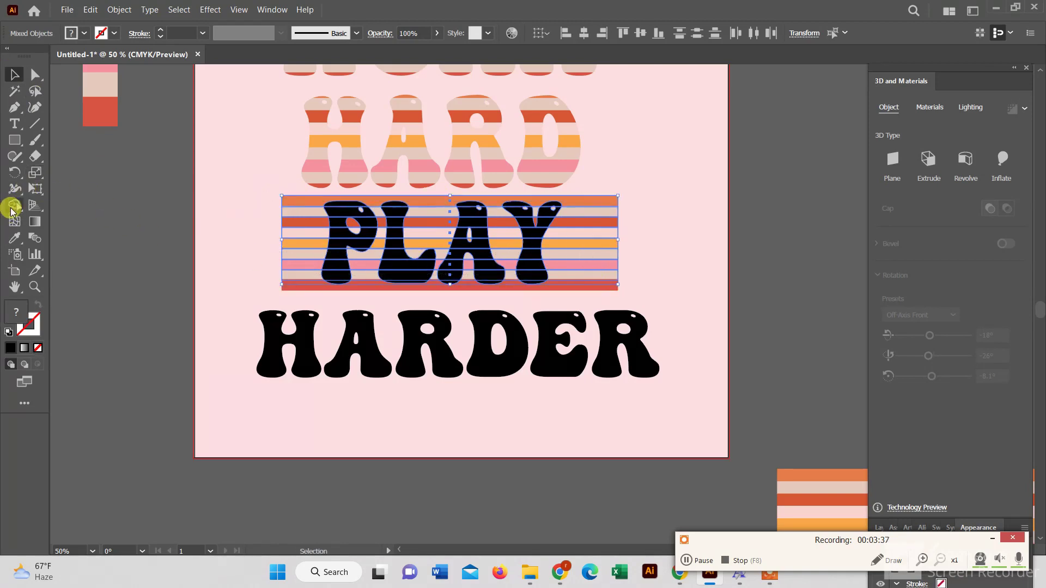
left_click(13, 204)
left_click_drag(291, 200, 297, 278)
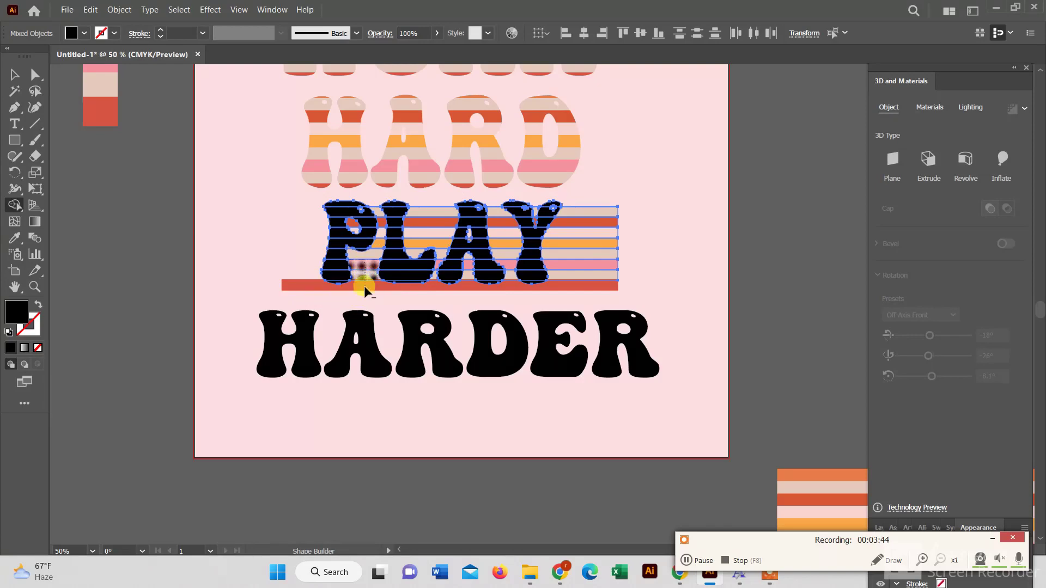
scroll(334, 289, "up", 2)
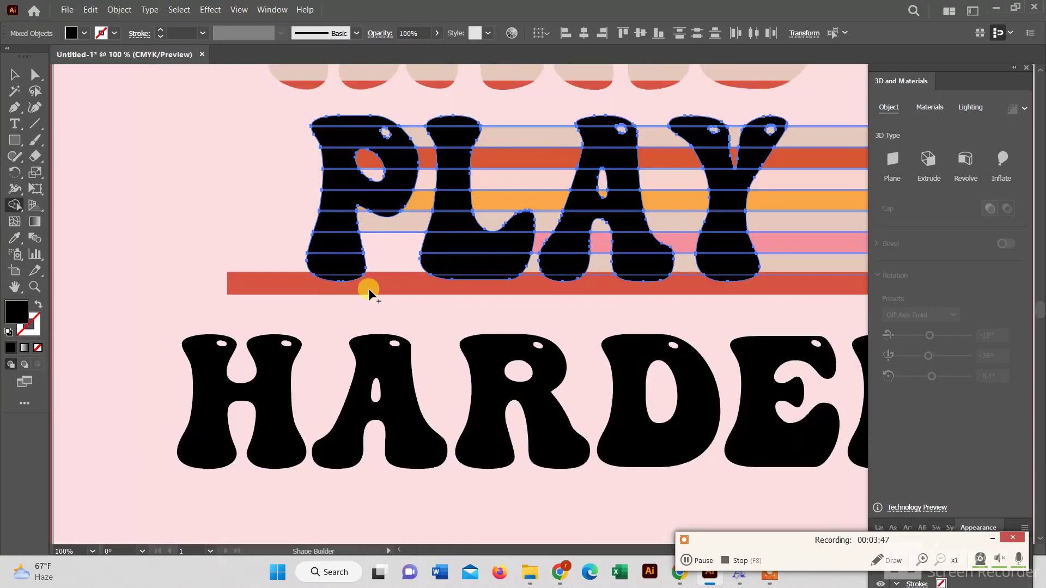
Step: Select the stripes with PLAY, group them, then ungroup again
key("v")
left_click(277, 290, "shift")
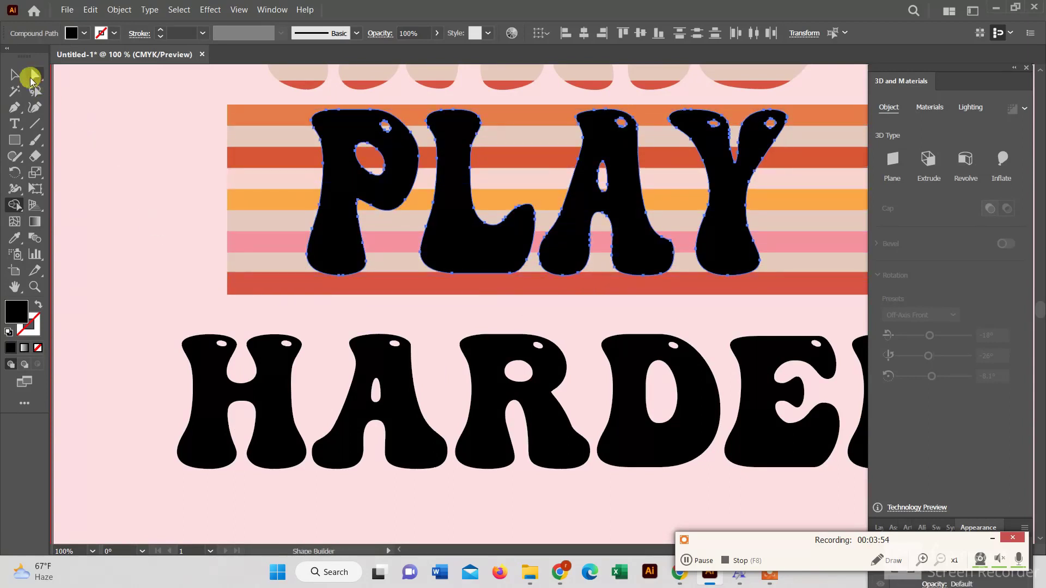
left_click(17, 75)
scroll(224, 174, "up", 1)
left_click(373, 303, "shift")
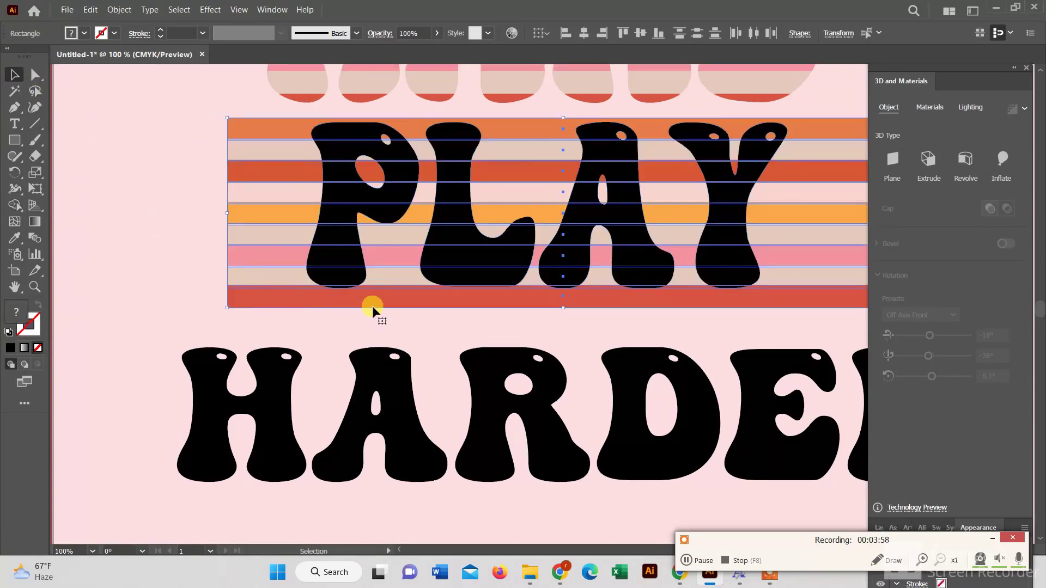
right_click(374, 303)
left_click(221, 113)
left_click_drag(248, 311, 270, 306)
right_click(271, 306)
left_click(308, 121)
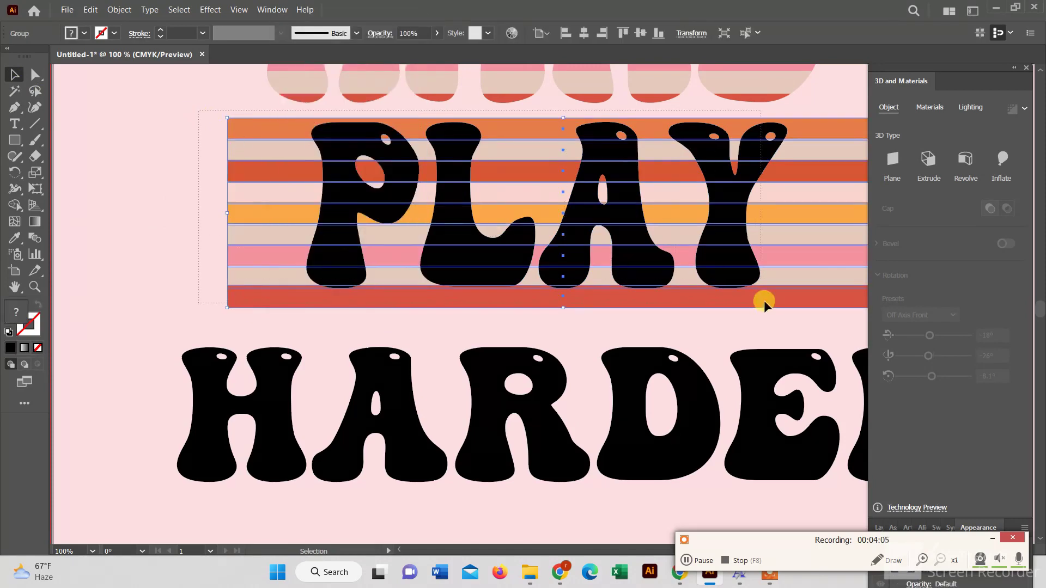
key("ctrl+shift+g")
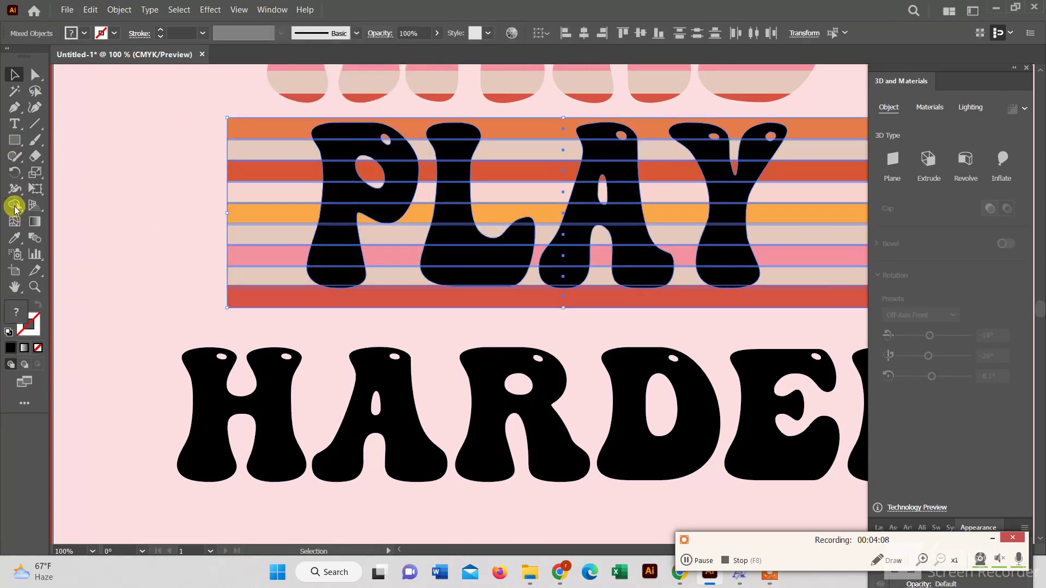
Step: Delete the bottom red stripe and stripe pieces around P and L and inside P's holes
left_click(15, 204)
left_click(275, 294, "alt")
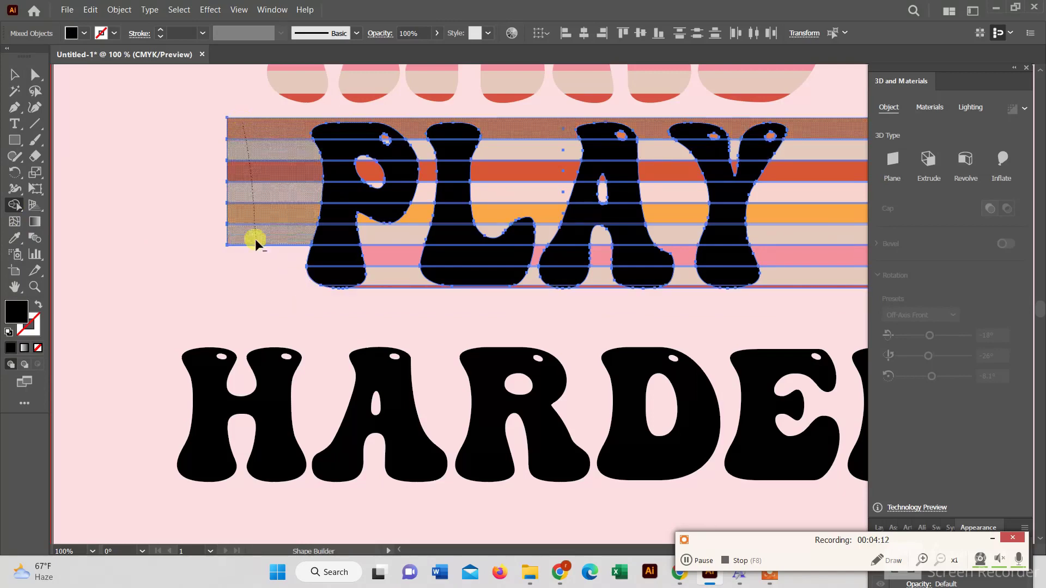
left_click_drag(244, 215, 408, 237)
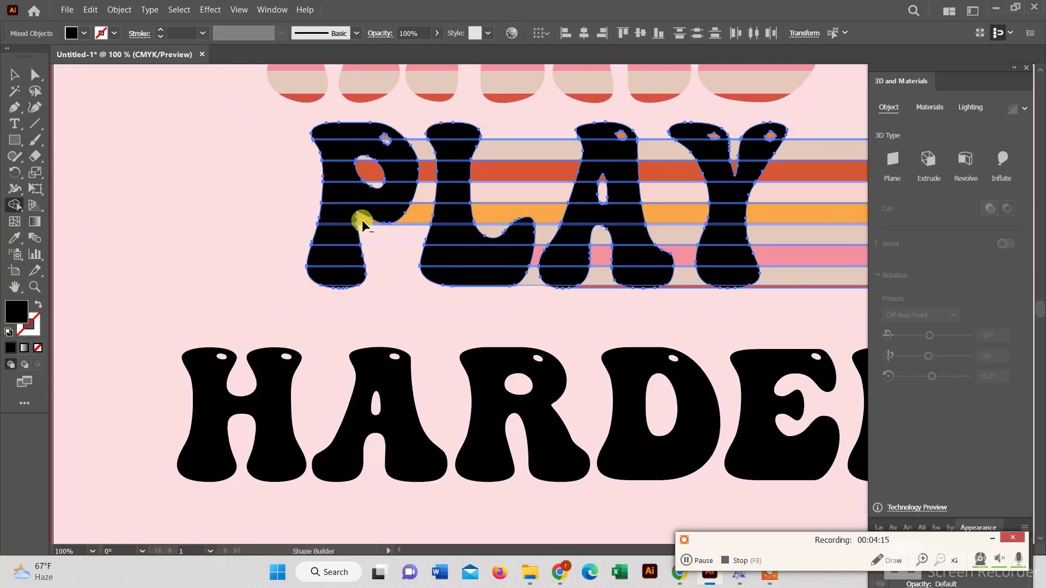
left_click(365, 168, "alt")
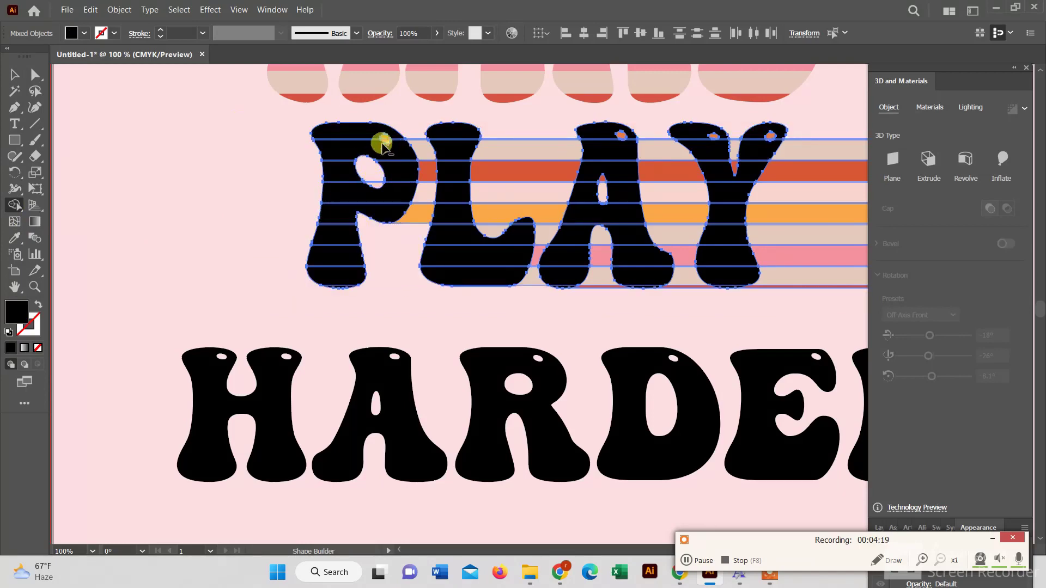
scroll(381, 160, "up", 3)
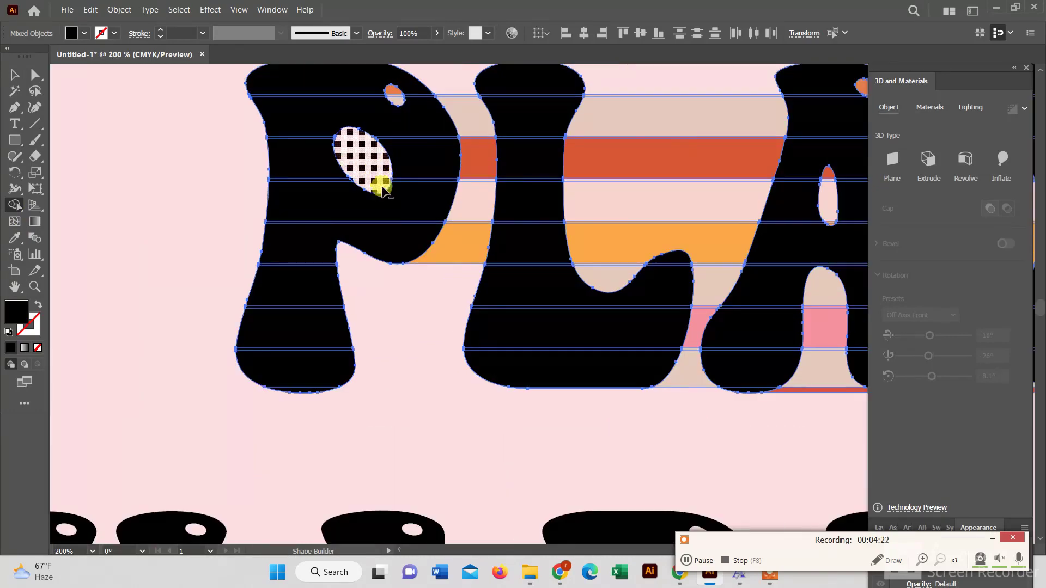
left_click(395, 95, "alt")
left_click_drag(450, 83, 448, 269)
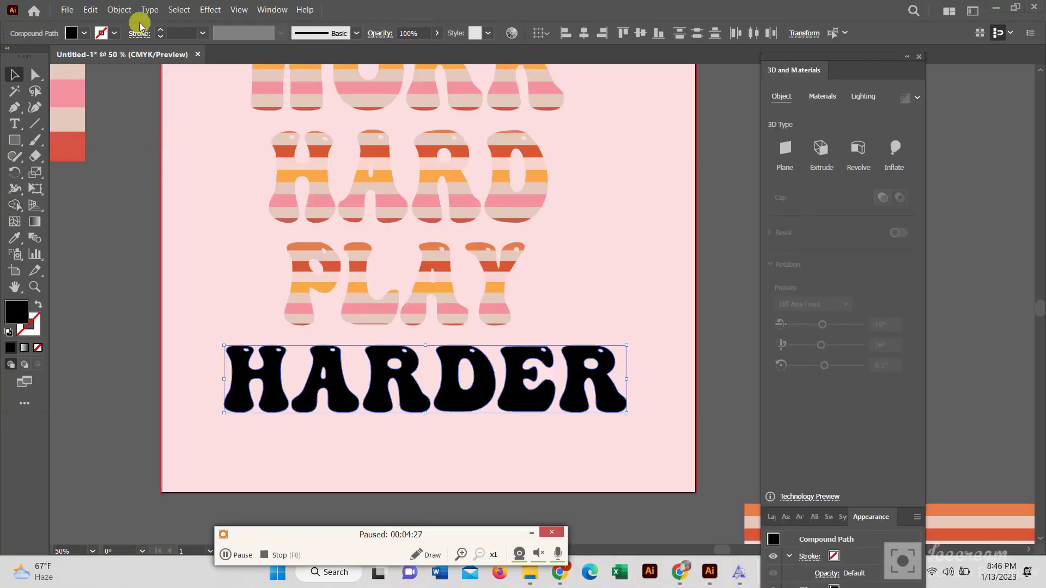
left_click(211, 9)
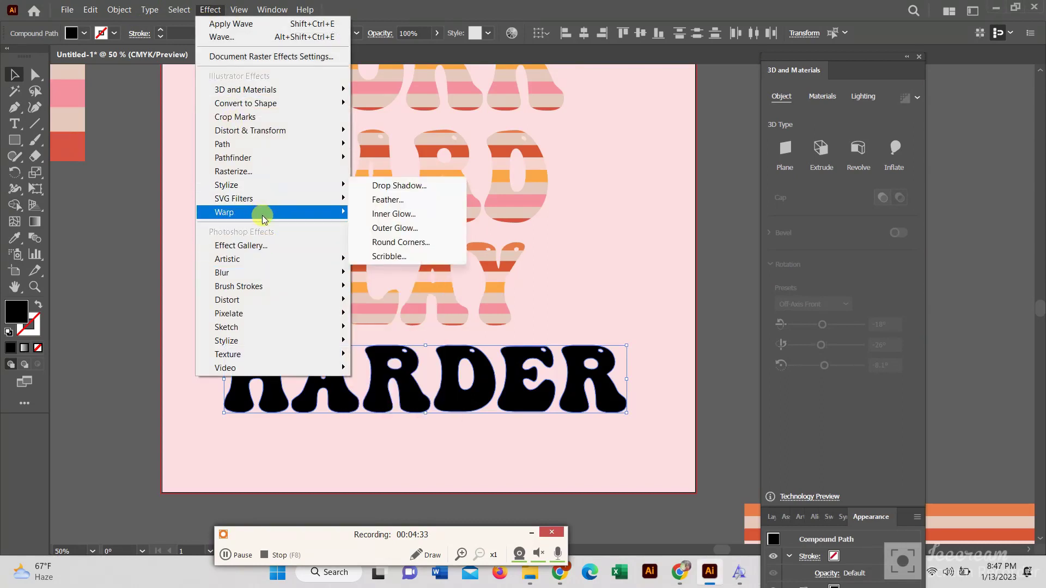
mouse_move(224, 212)
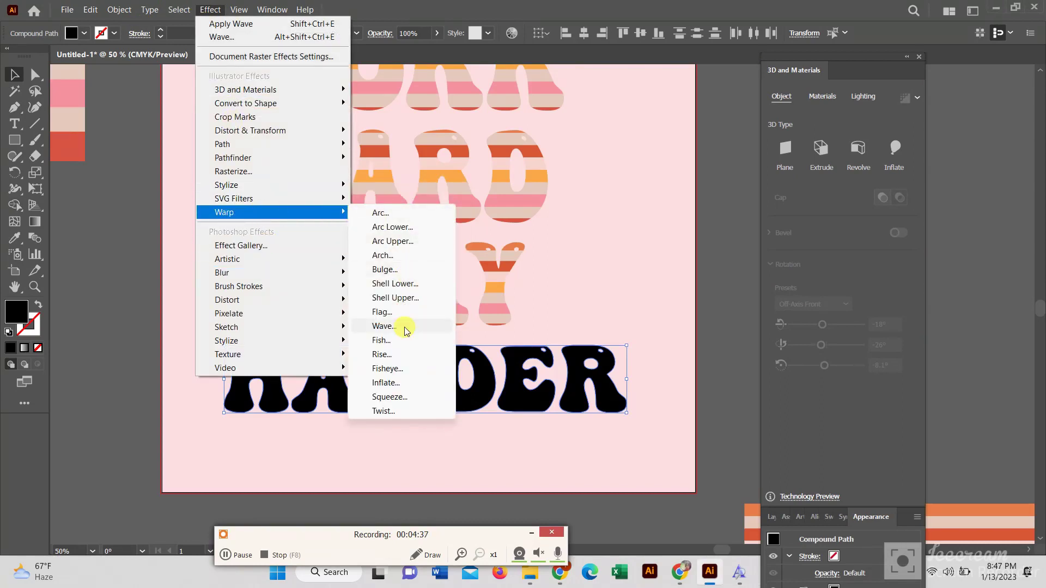
Step: Warp HARDER with a Wave of -28% bend and -19% horizontal distortion
left_click(403, 329)
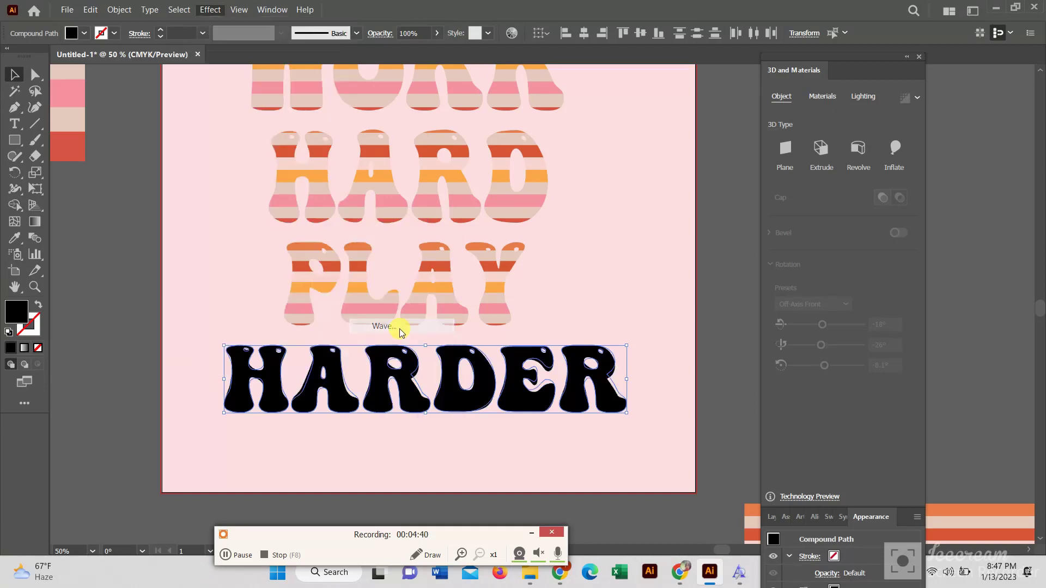
left_click_drag(682, 228, 673, 229)
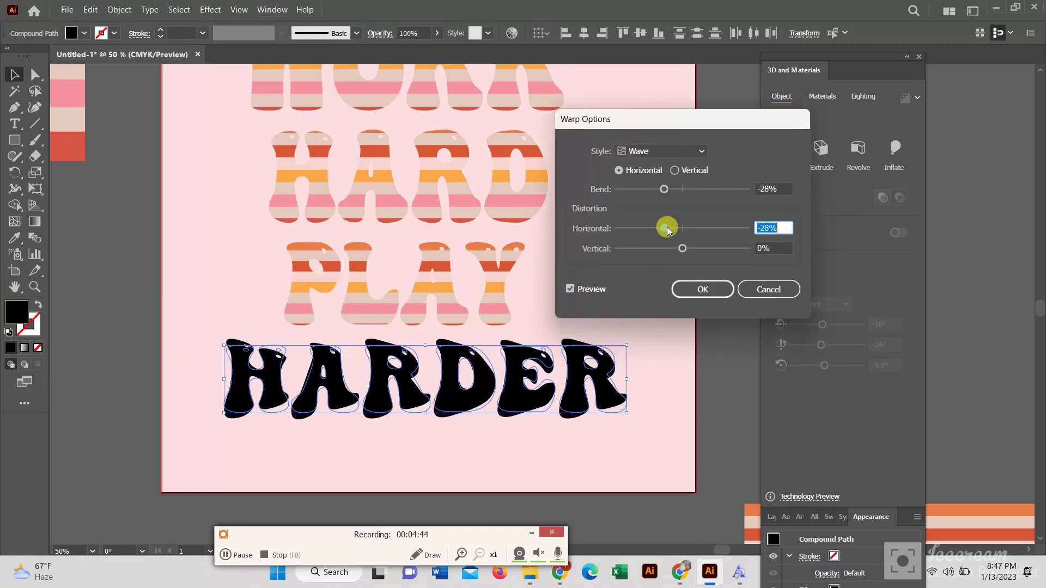
left_click_drag(675, 231, 685, 251)
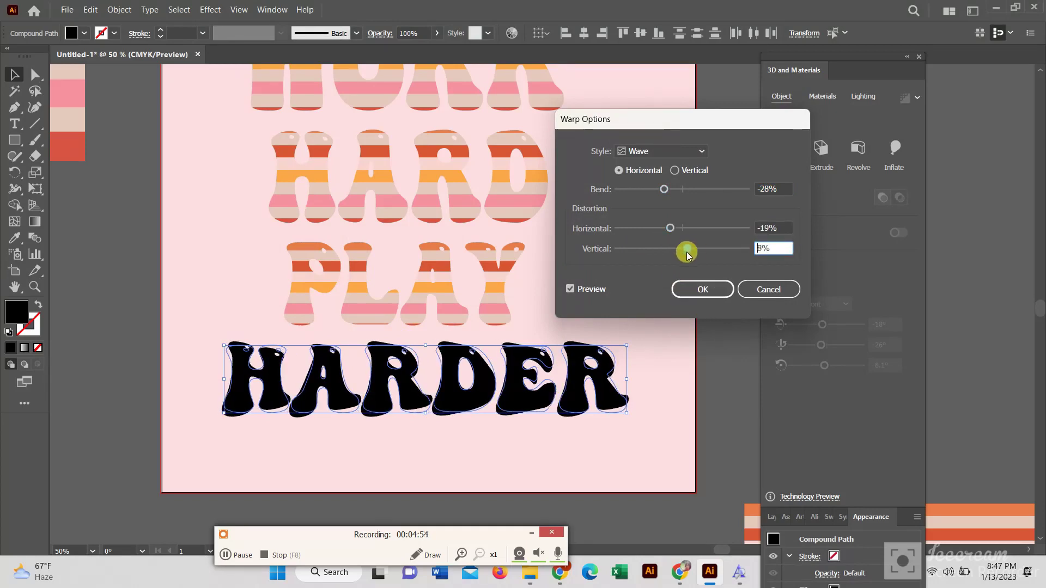
left_click_drag(686, 251, 684, 250)
left_click(685, 289)
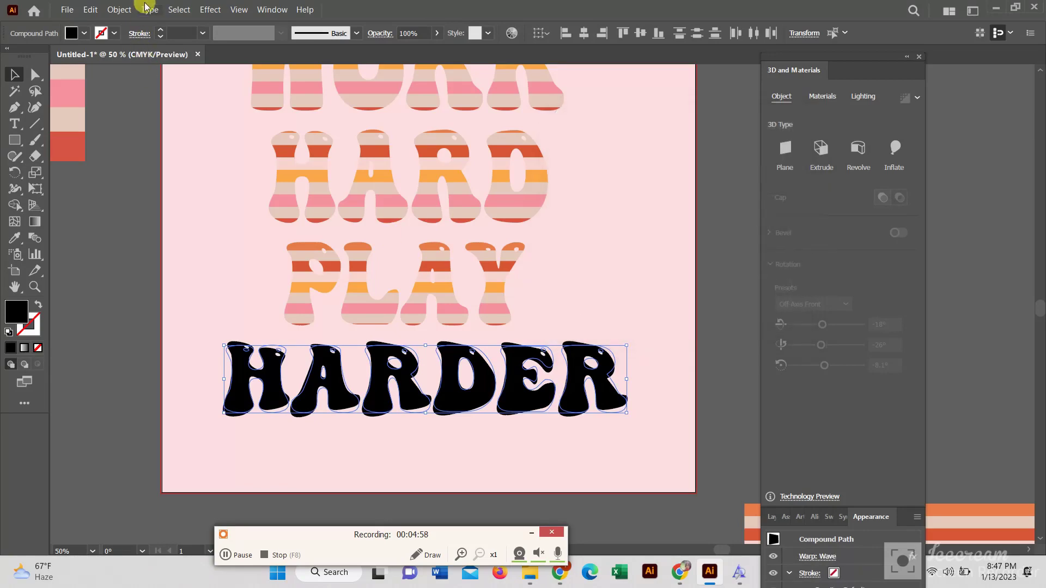
left_click(121, 10)
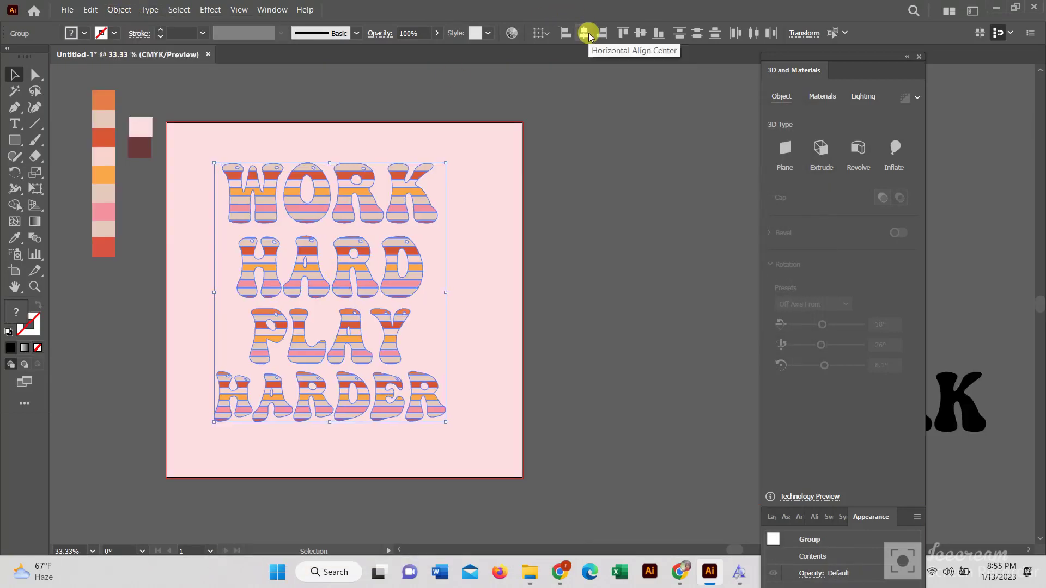
Step: Add a 10 px offset path with round joins around the centred lettering
left_click_drag(473, 379, 598, 357)
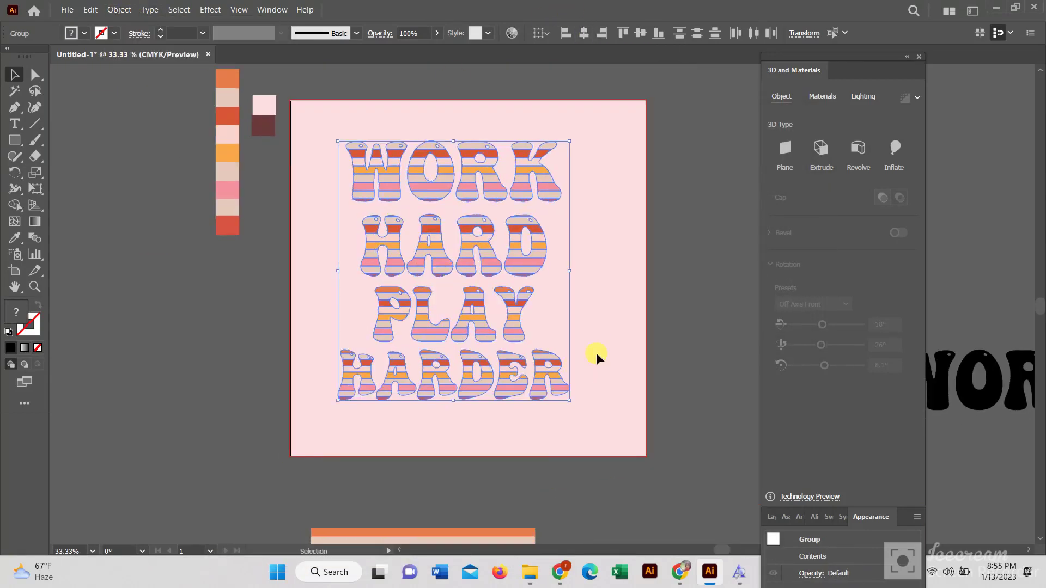
left_click(126, 9)
mouse_move(135, 324)
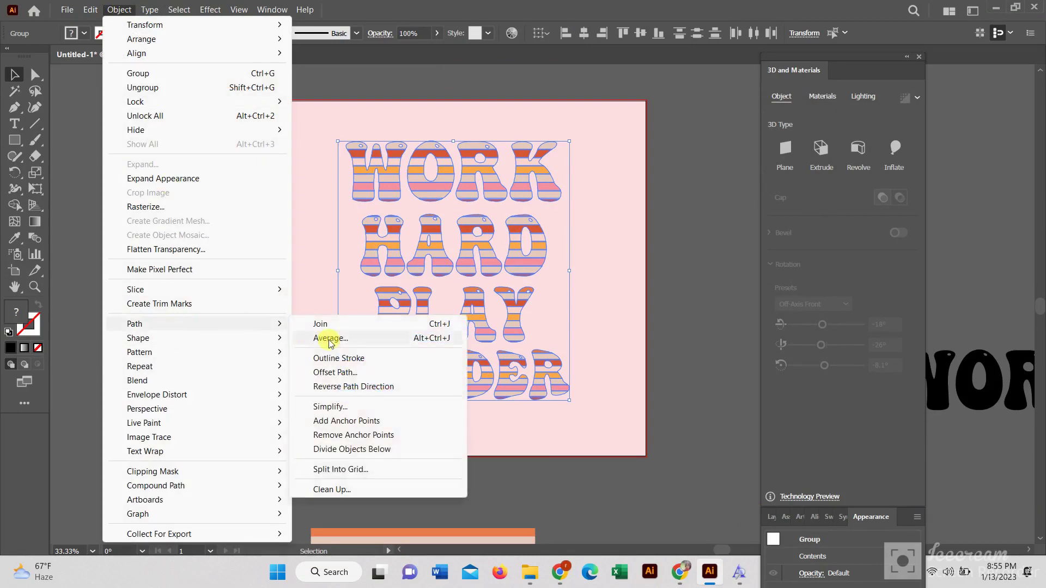
left_click(349, 372)
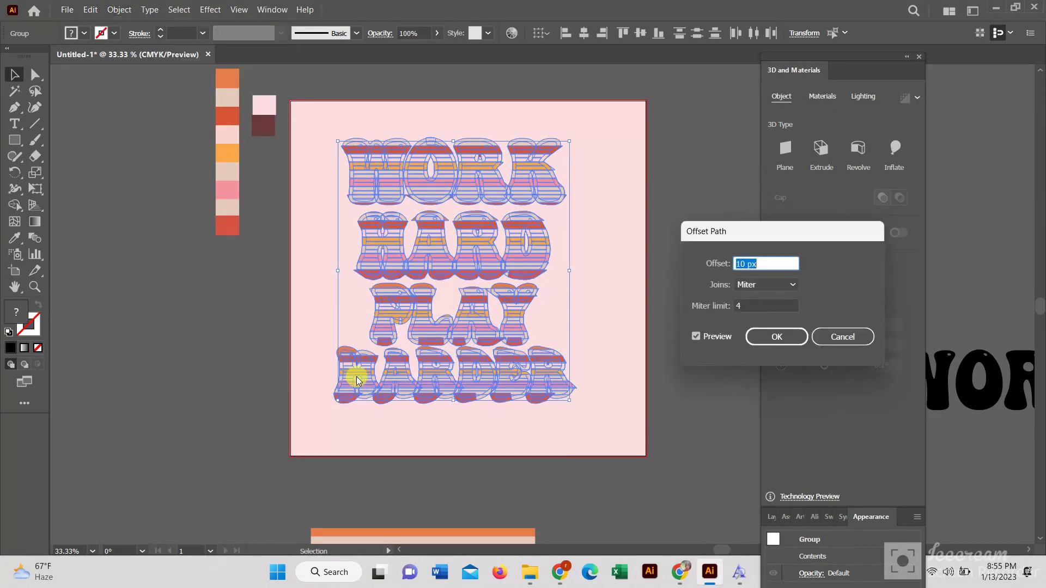
left_click(777, 285)
left_click(757, 314)
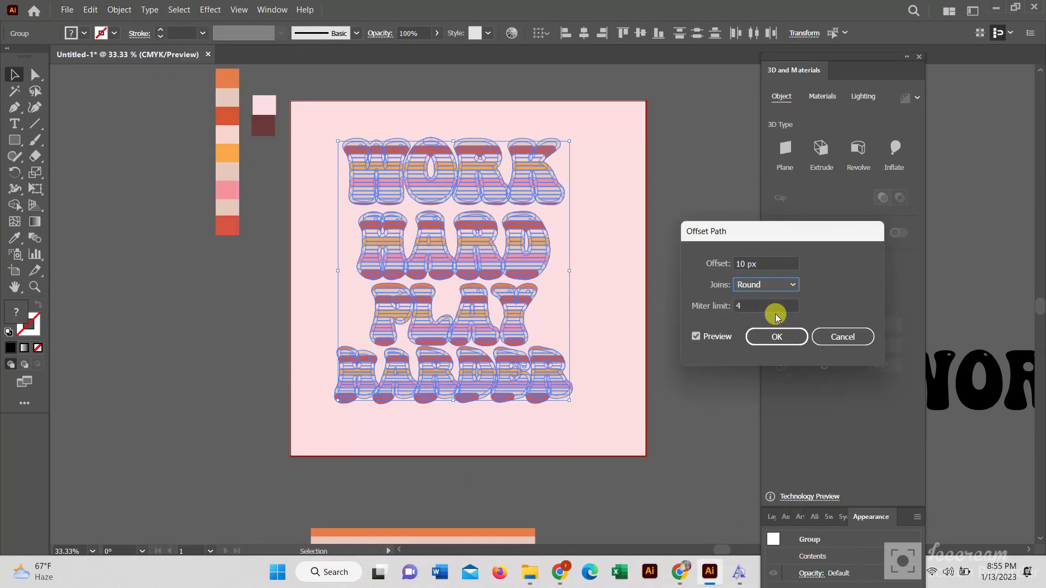
left_click(762, 346)
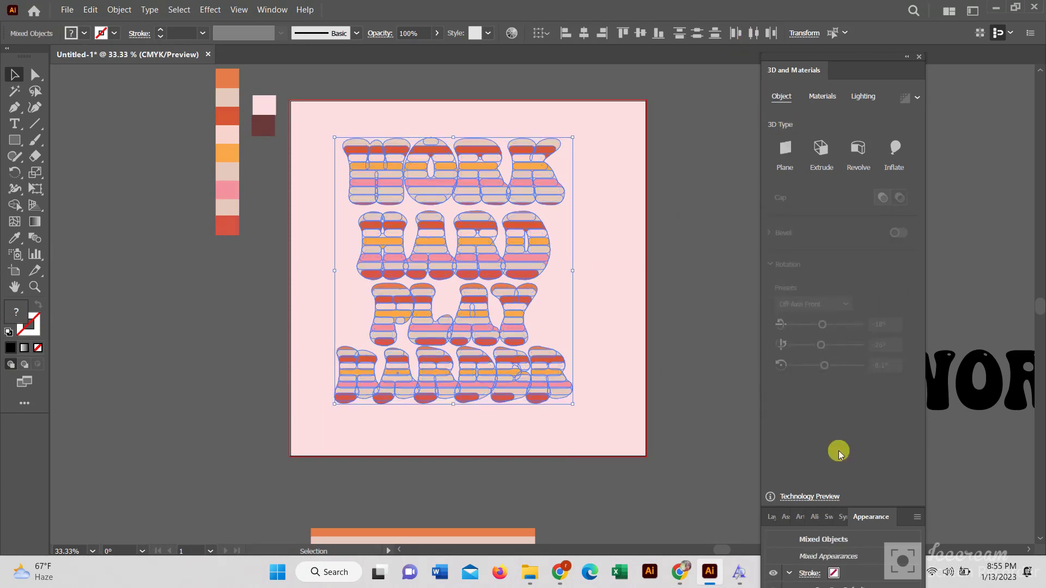
left_click(919, 57)
Step: Unite the offset outlines into one shape in the Pathfinder panel
left_click(272, 9)
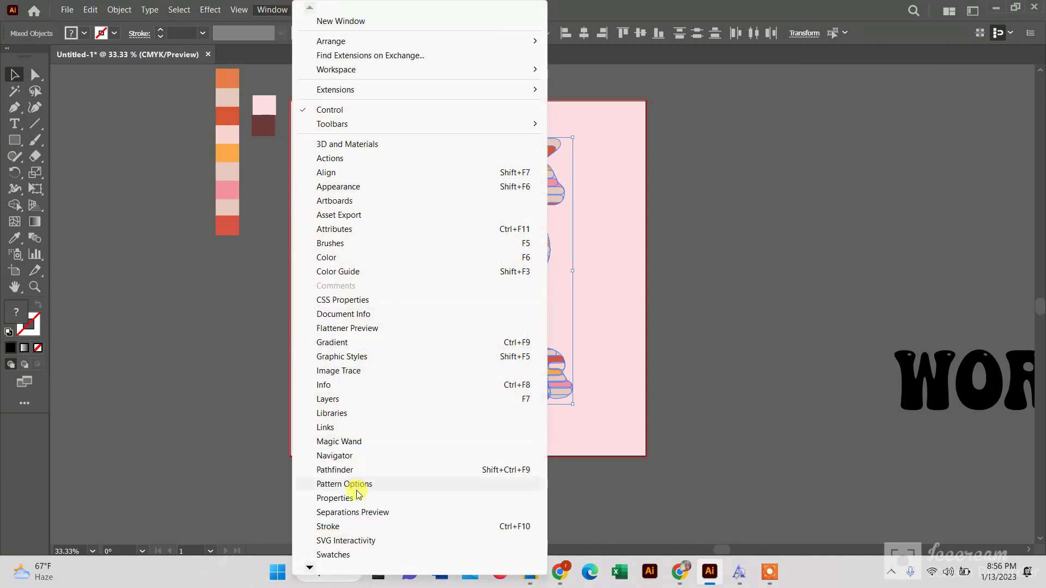
left_click(340, 470)
left_click(776, 156)
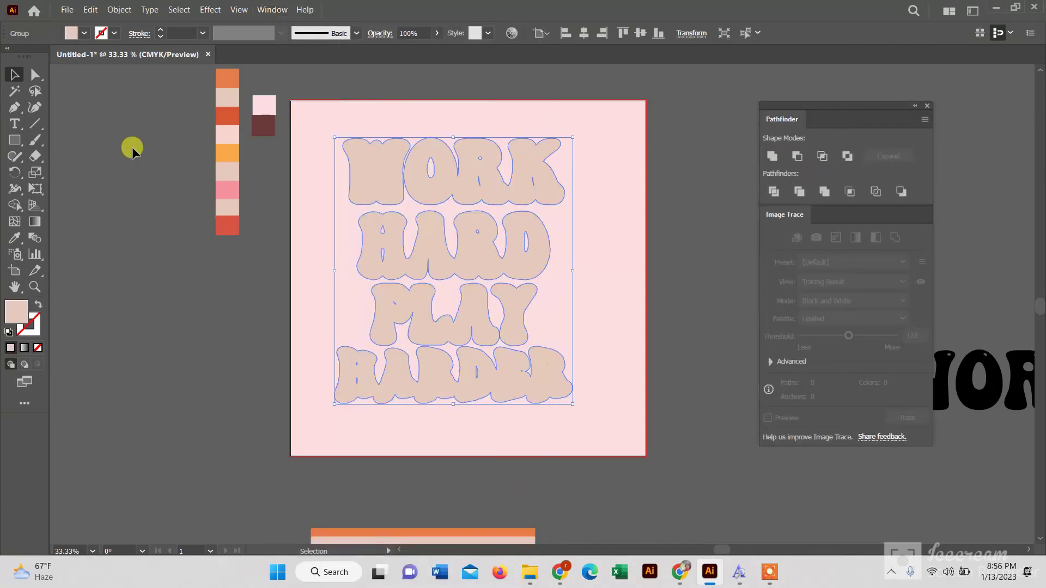
Step: Fill the merged shape maroon with the Eyedropper and ungroup the artwork
left_click(15, 238)
left_click(266, 124)
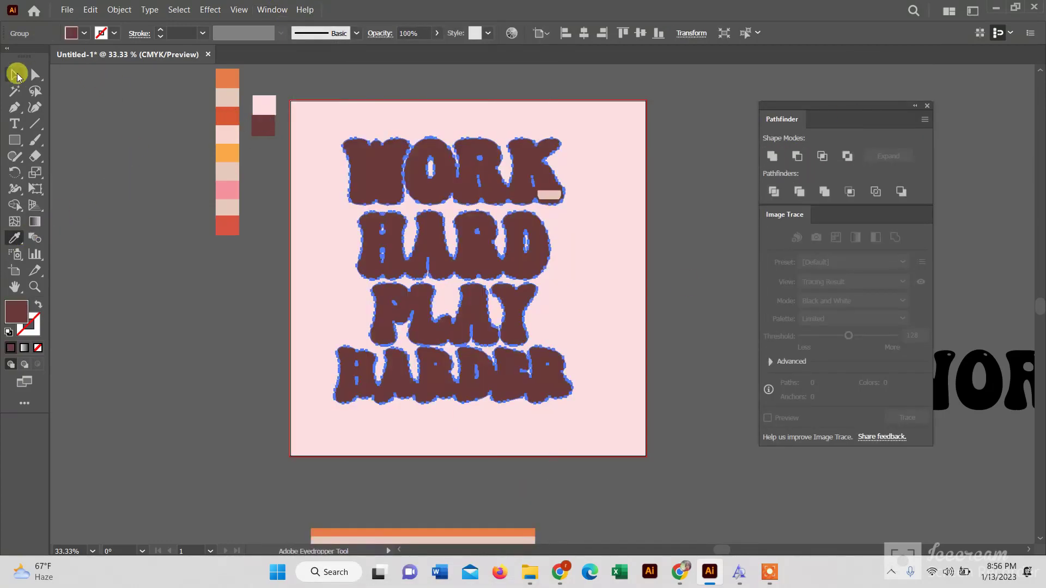
left_click(15, 74)
right_click(477, 267)
left_click(512, 382)
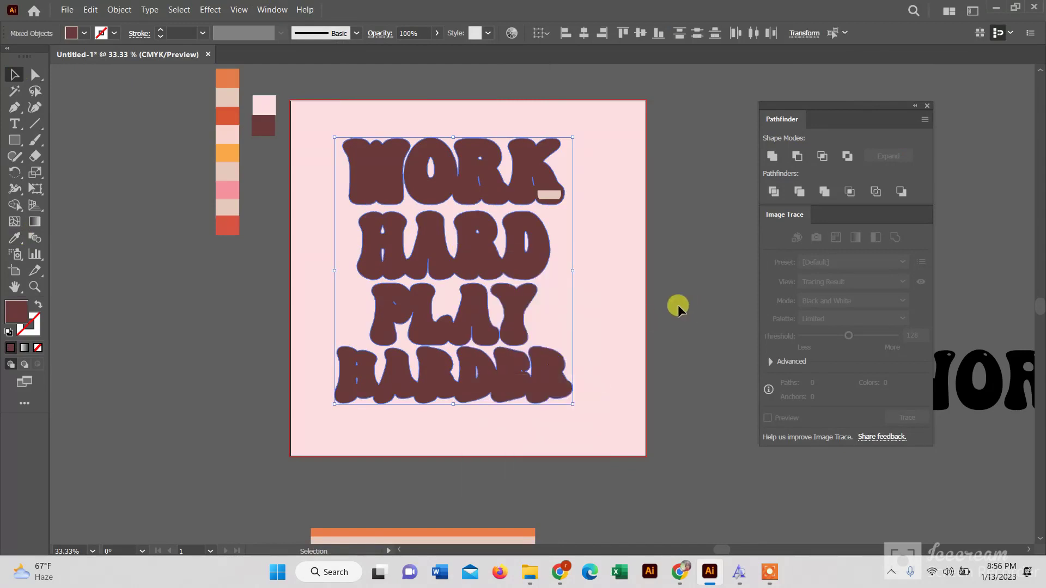
Step: Ungroup the lettering further and send the dark PLAY outline to the back
right_click(471, 263)
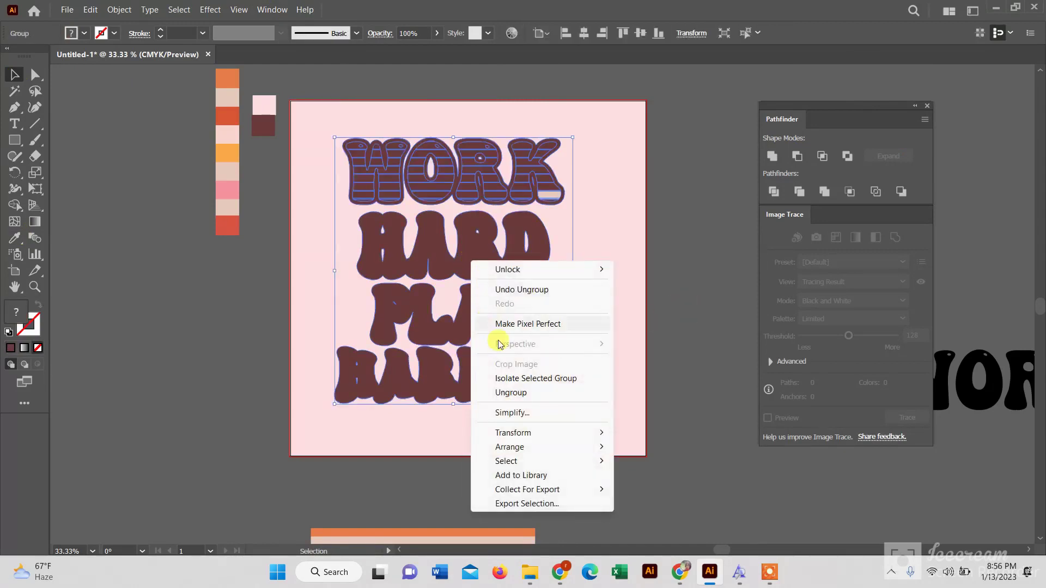
left_click(525, 399)
left_click(327, 327)
left_click(374, 308)
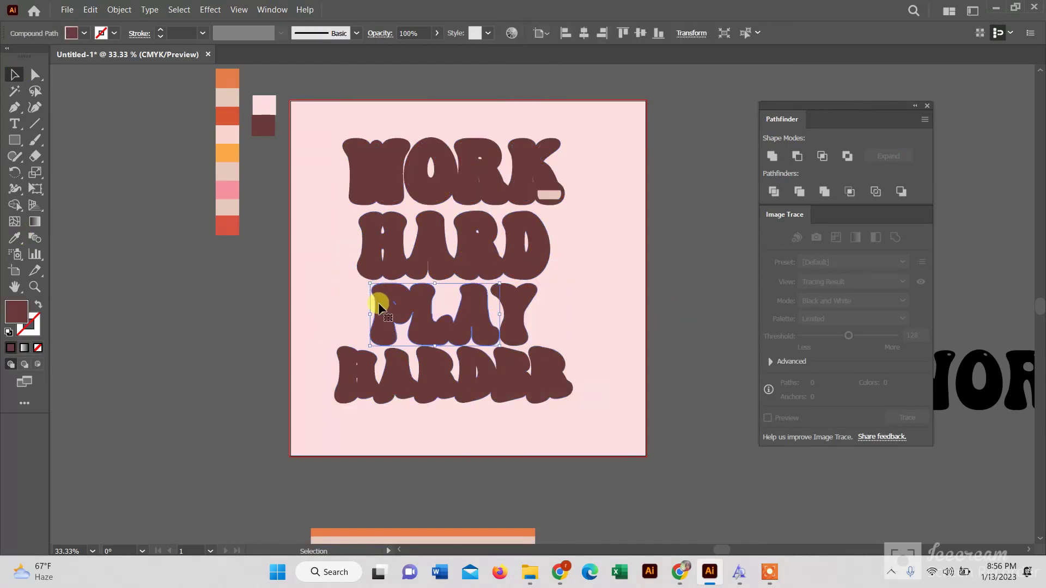
right_click(514, 329)
left_click(723, 338)
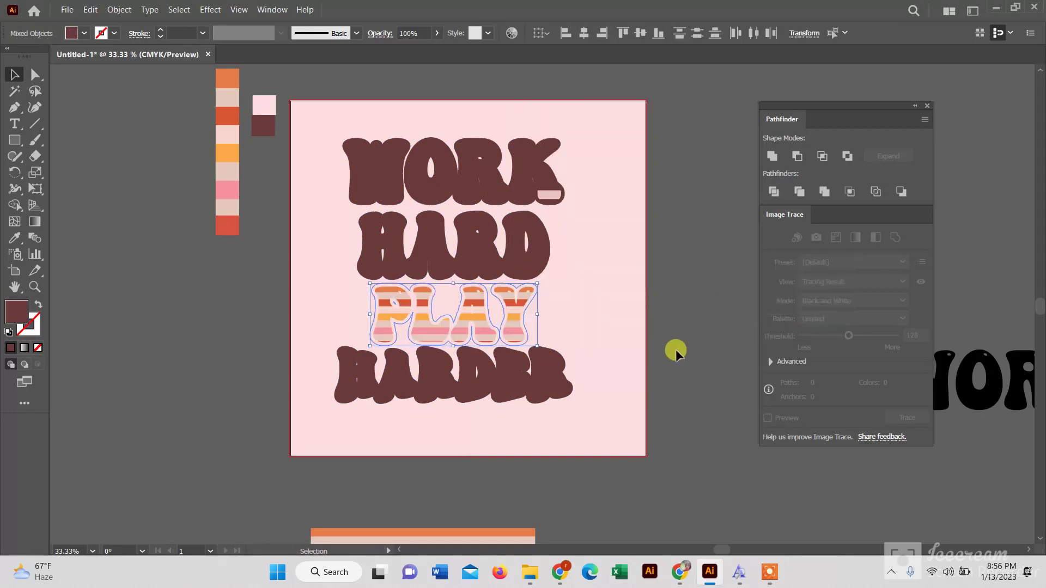
Step: Step the PLAY outline forward and bring the PLAY group to the front
right_click(675, 350)
left_click(871, 299)
right_click(714, 295)
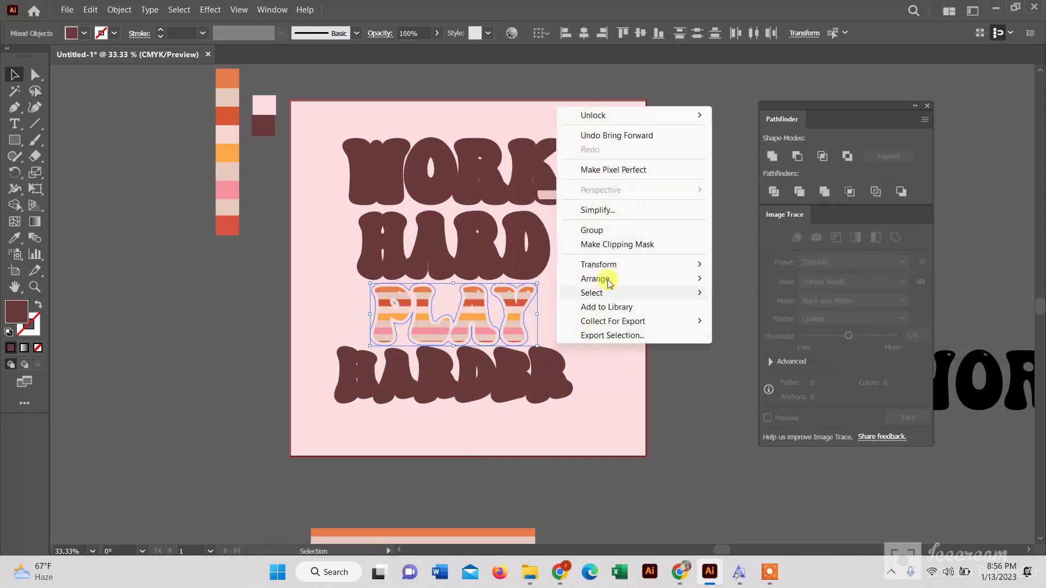
left_click(726, 294)
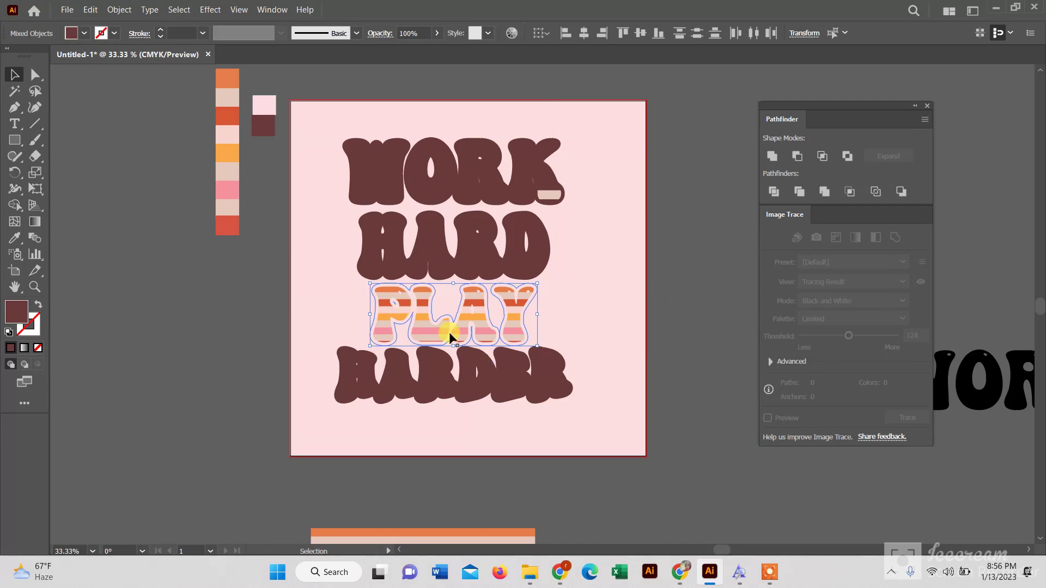
right_click(506, 330)
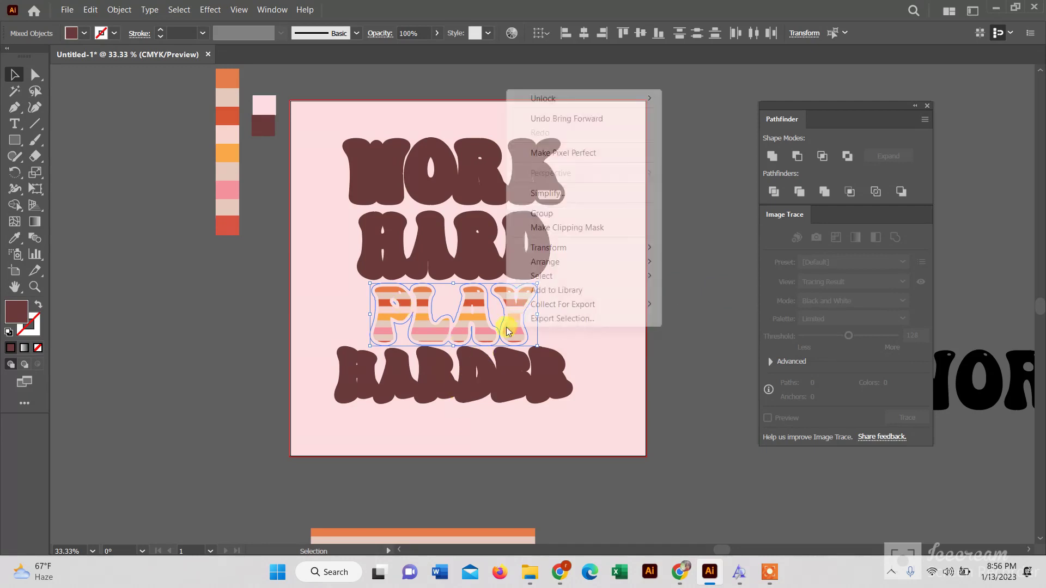
left_click(707, 262)
right_click(620, 364)
mouse_move(652, 306)
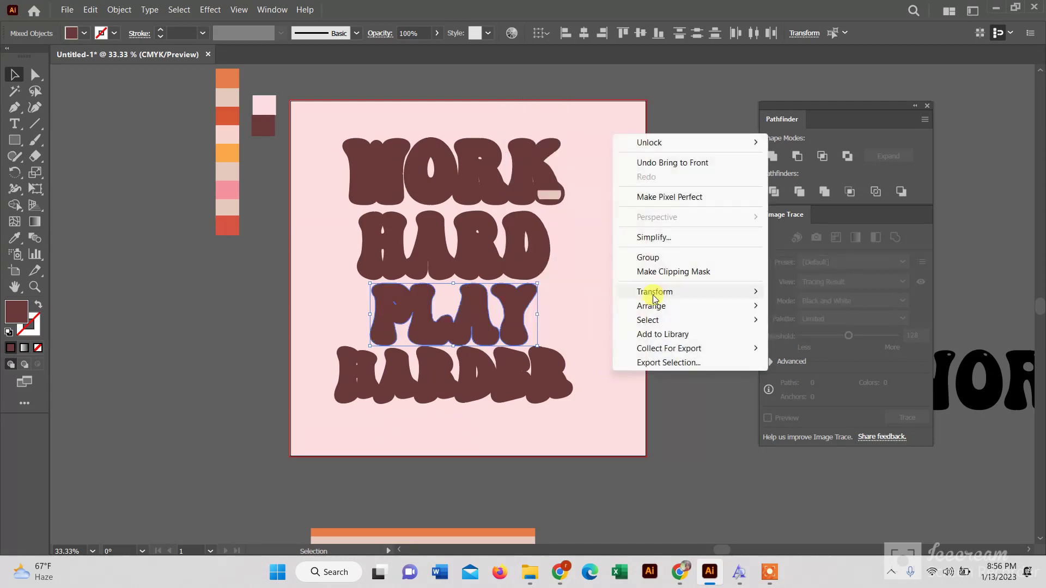
left_click(614, 315)
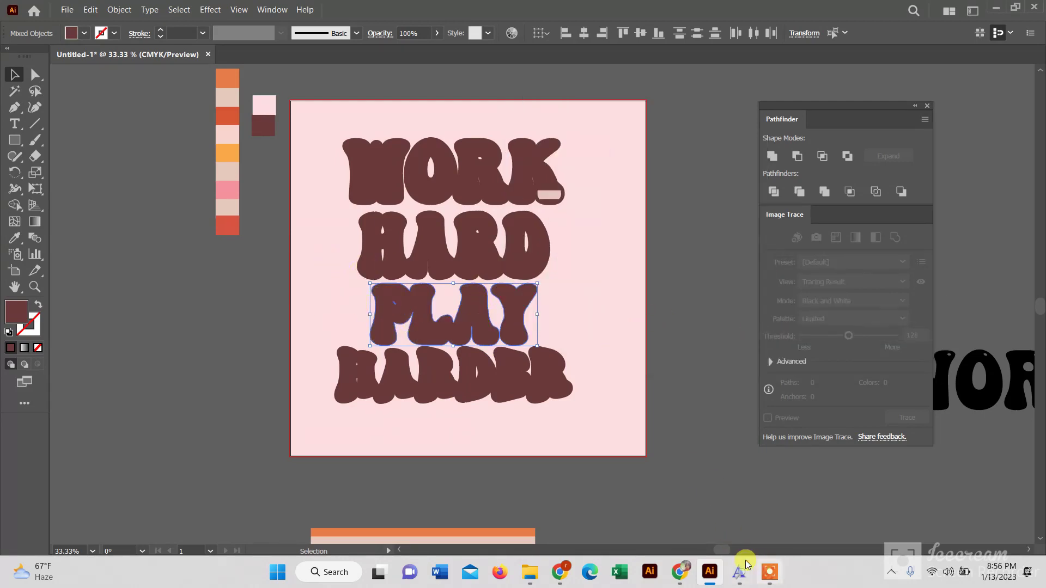
Step: Send the dark WORK letters back behind the striped WORK
left_click(376, 195)
left_click(474, 189, "shift")
right_click(507, 199)
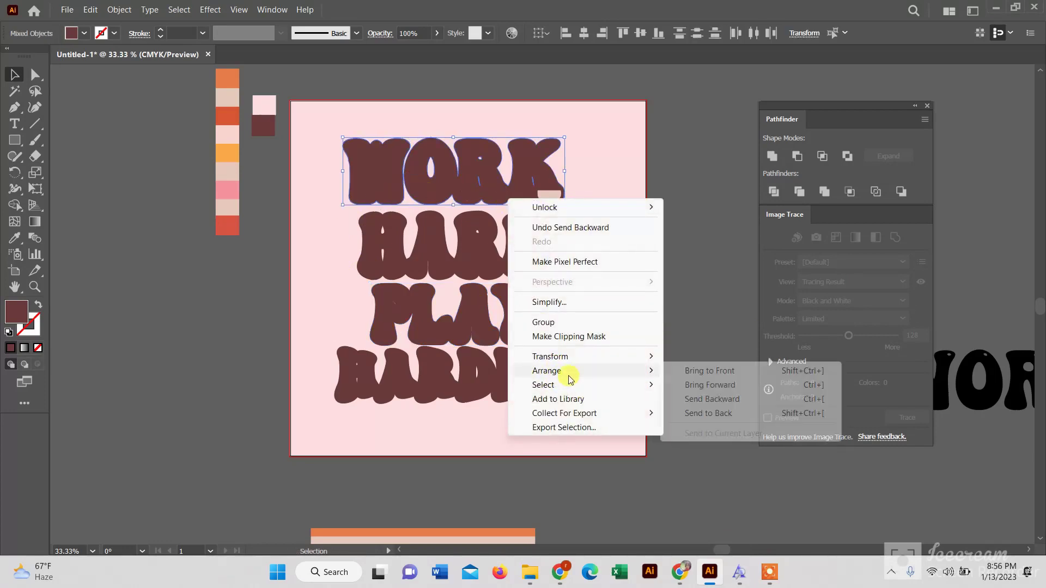
left_click(678, 400)
right_click(468, 240)
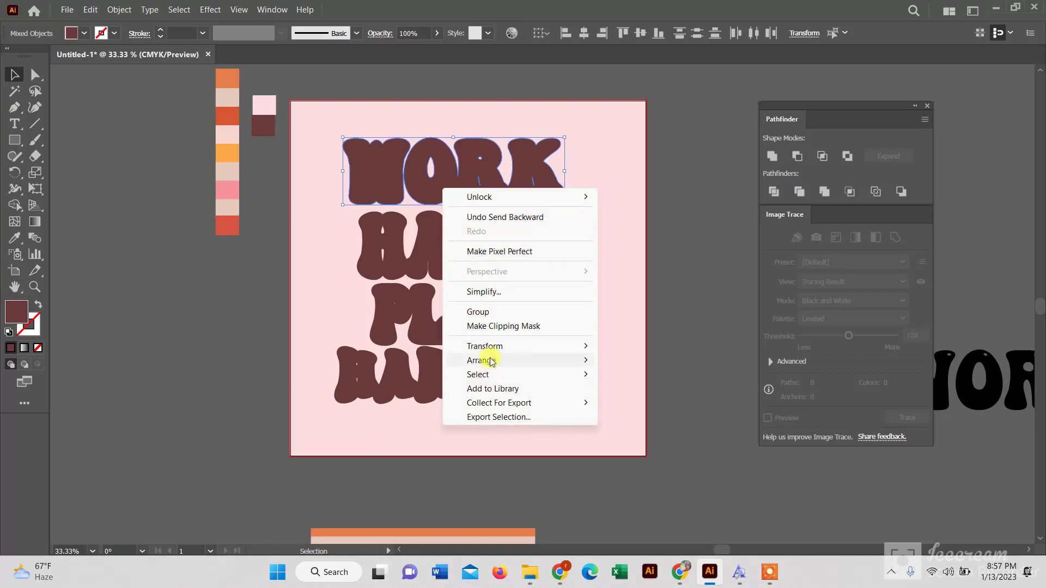
left_click(632, 338)
right_click(626, 204)
mouse_move(635, 324)
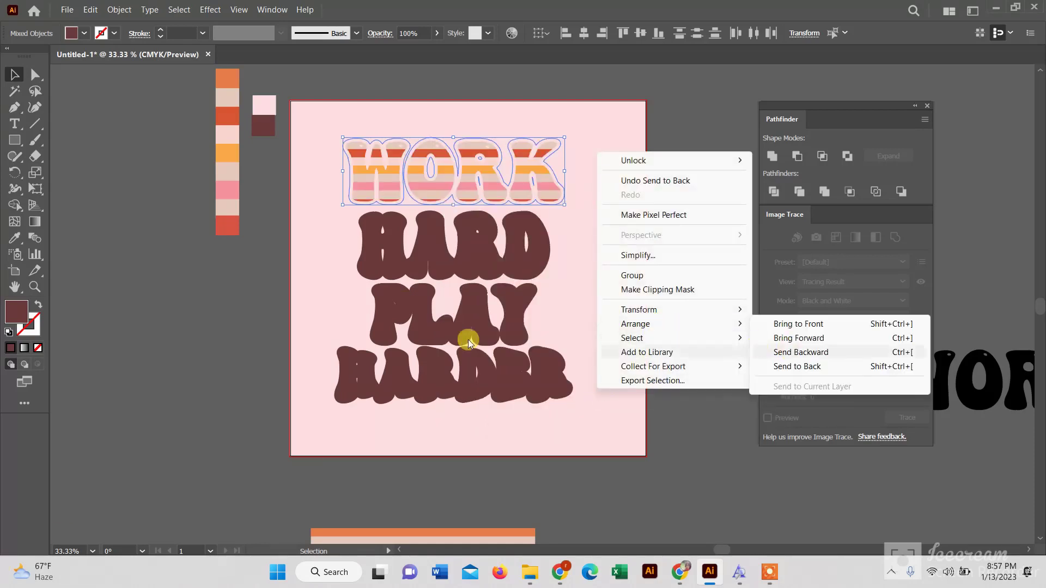
left_click(799, 338)
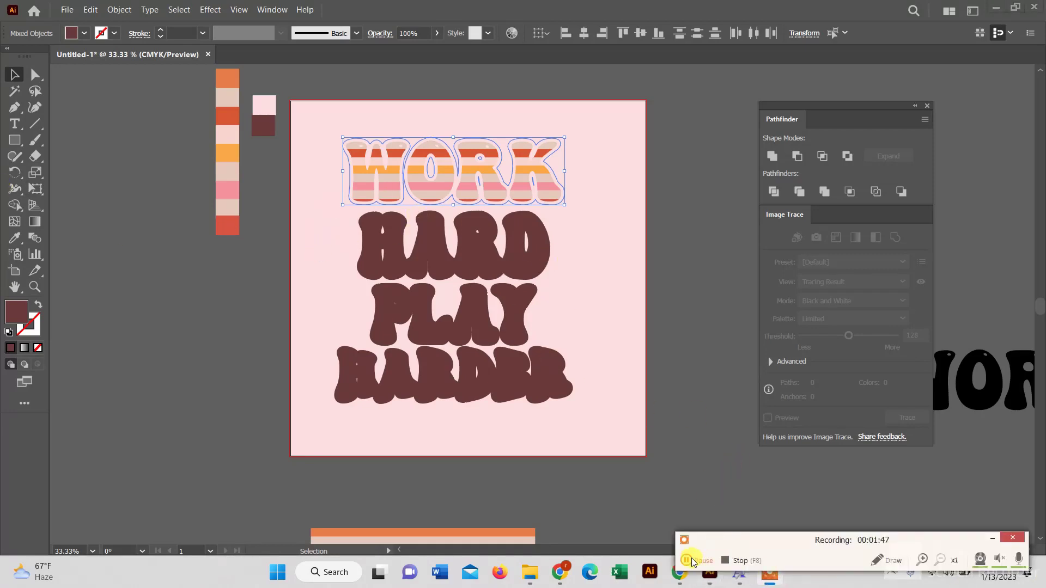
Step: Restack PLAY so the dark outline sits behind the striped PLAY
left_click(376, 327)
left_click(504, 333, "shift")
right_click(507, 335)
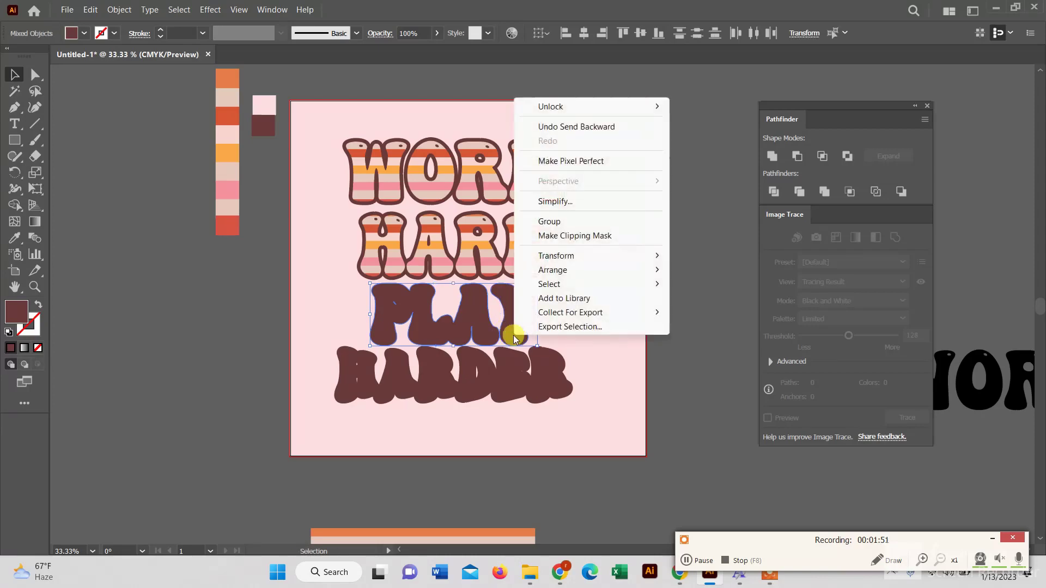
left_click(697, 300)
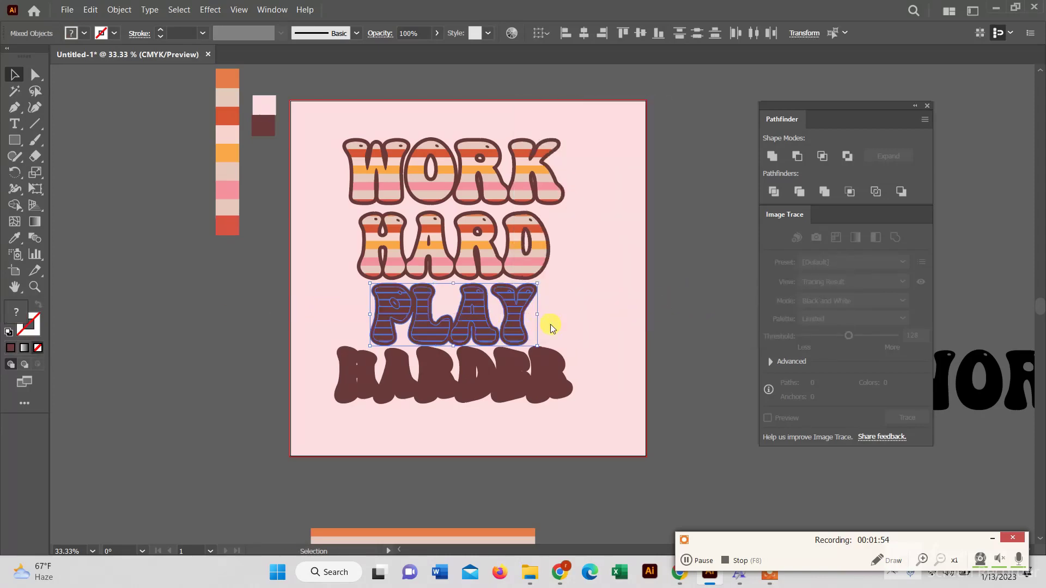
right_click(550, 326)
left_click(741, 260)
left_click(537, 340)
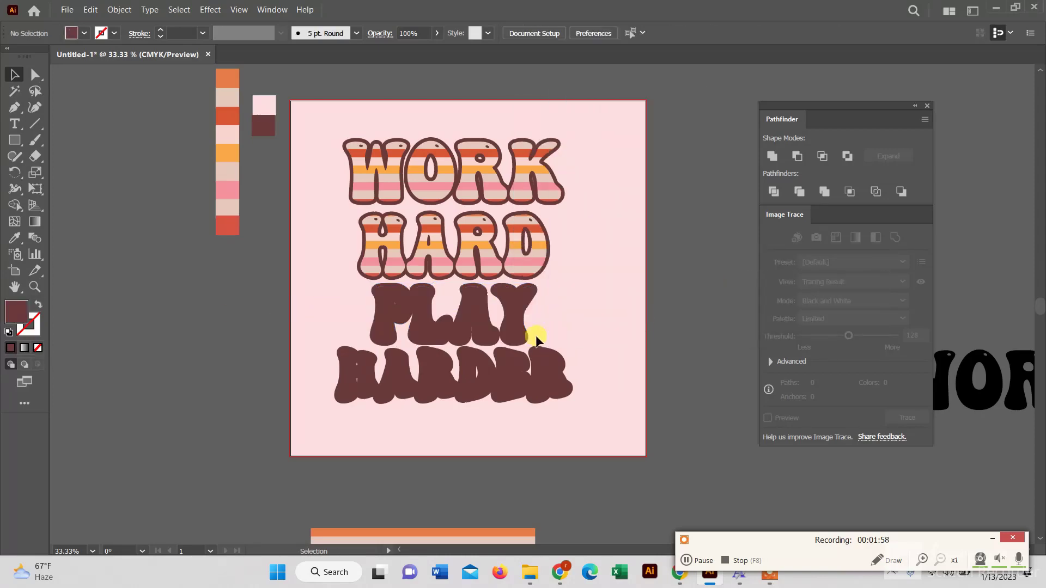
left_click(461, 343, "shift")
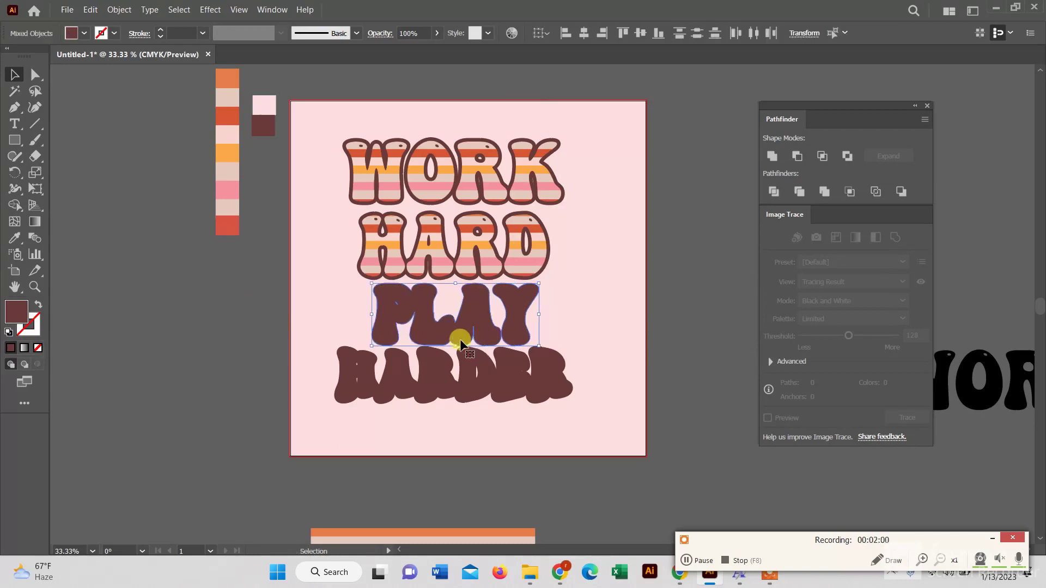
right_click(521, 334)
left_click(716, 298)
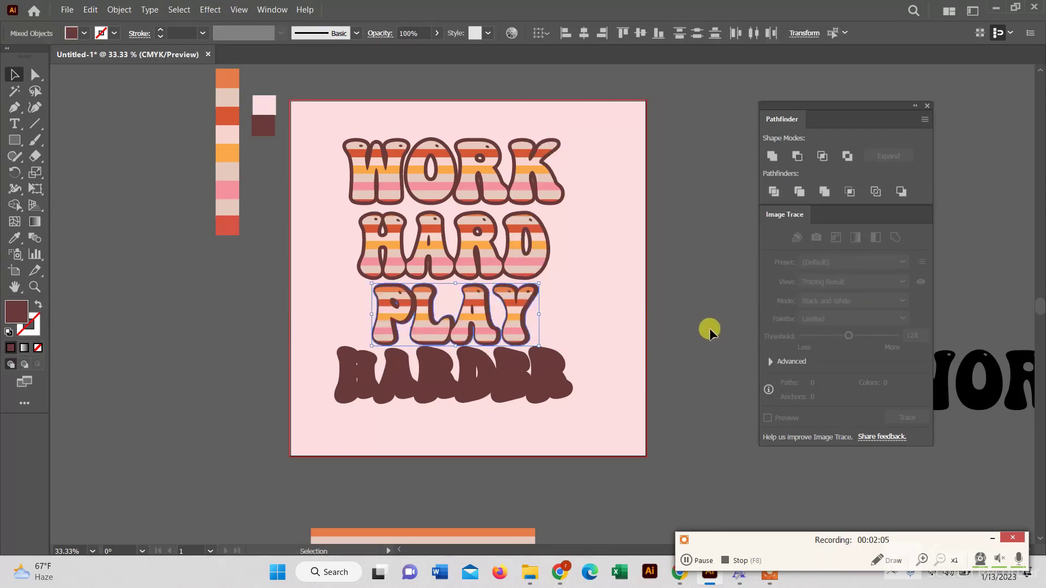
Step: Restack HARDER so the dark outline sits behind the striped HARDER
left_click(339, 381)
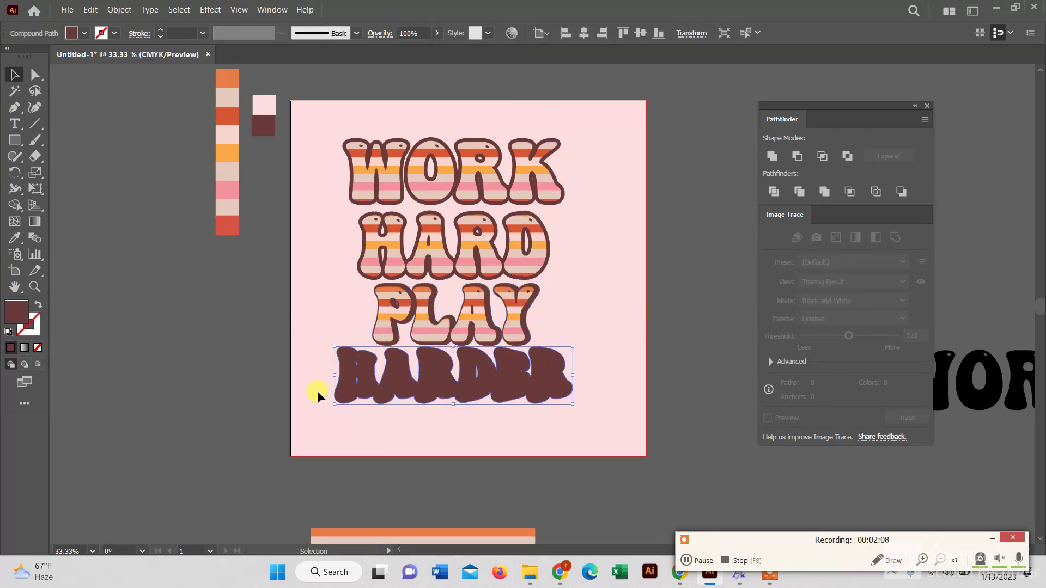
right_click(392, 402)
left_click(648, 354)
left_click_drag(412, 407, 614, 401)
right_click(614, 402)
mouse_move(643, 333)
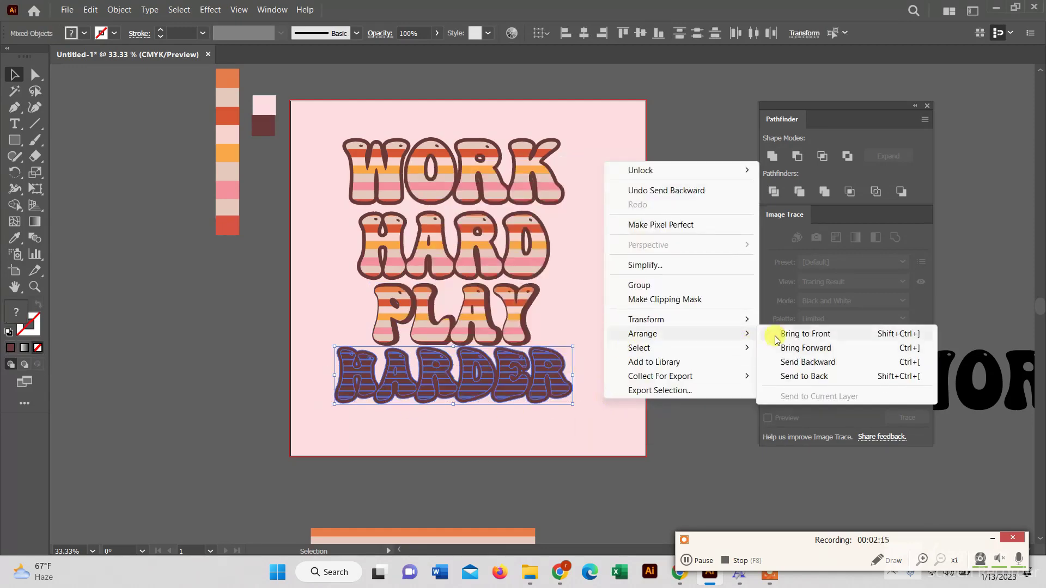
left_click(804, 376)
left_click(712, 388)
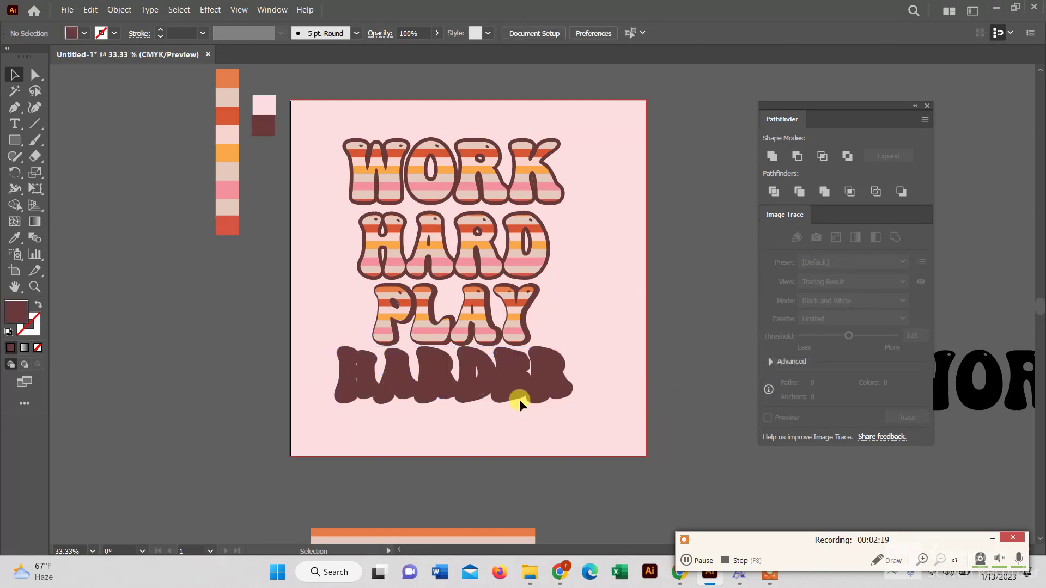
left_click(518, 399)
right_click(513, 402)
left_click(725, 345)
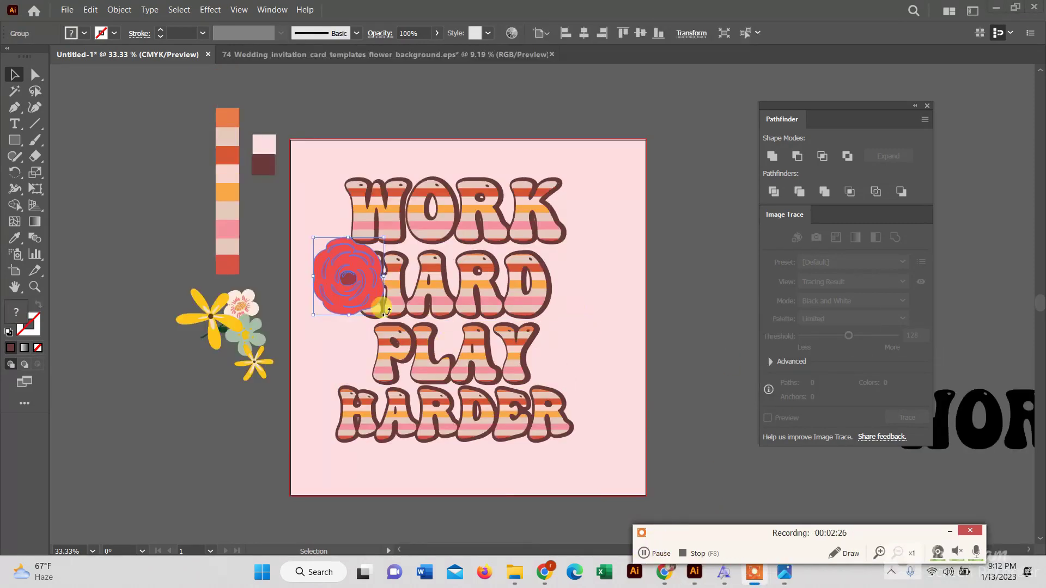
Step: Shrink the red rose and yellow flower beside HARD; place the green flower by WORK's K
mouse_move(385, 236)
left_mouse_down()
mouse_move(353, 255)
mouse_move(366, 257)
left_mouse_up()
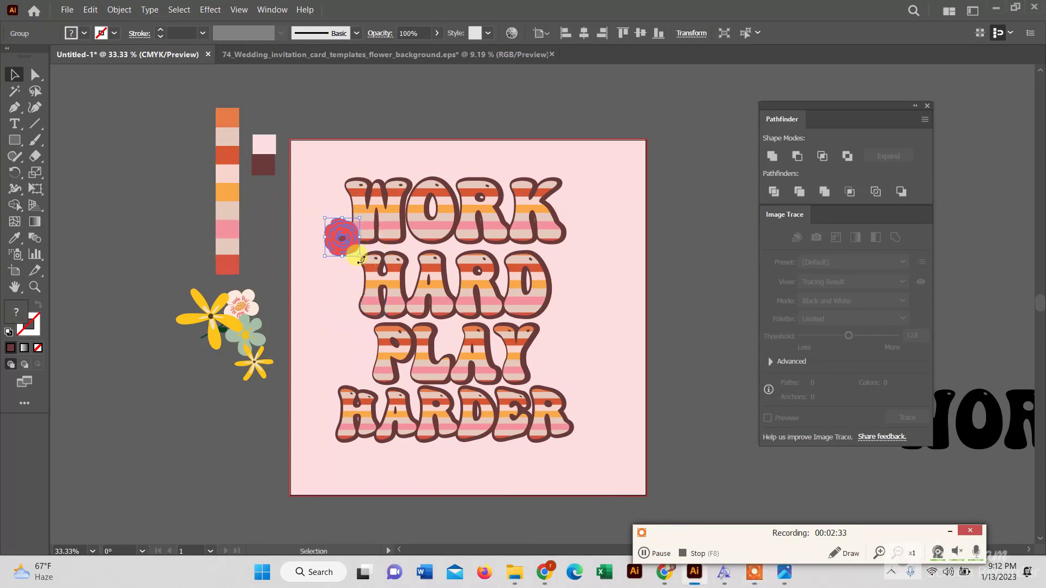
left_click(291, 294)
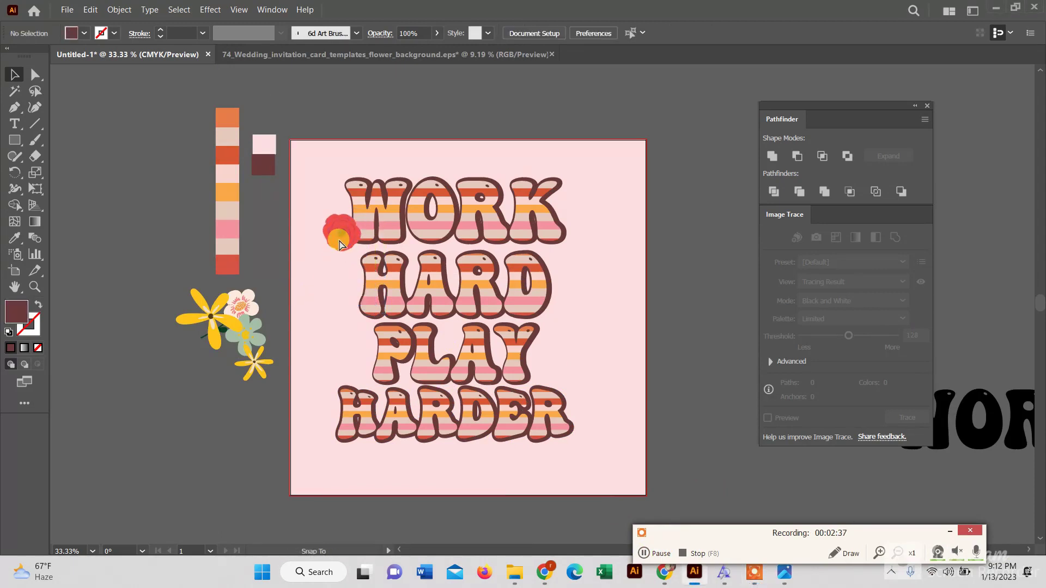
left_click(340, 243)
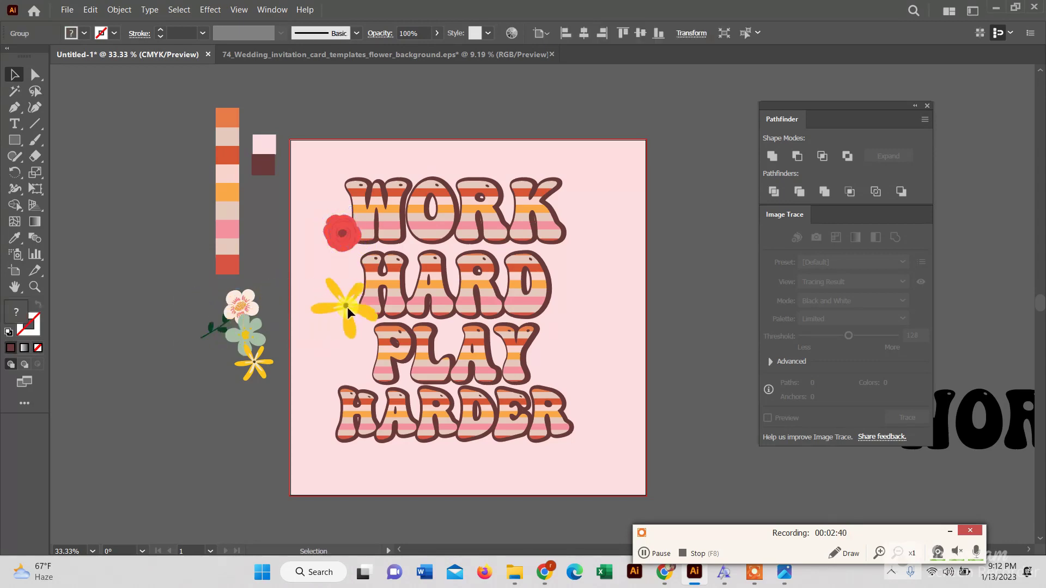
left_click_drag(325, 275, 334, 284)
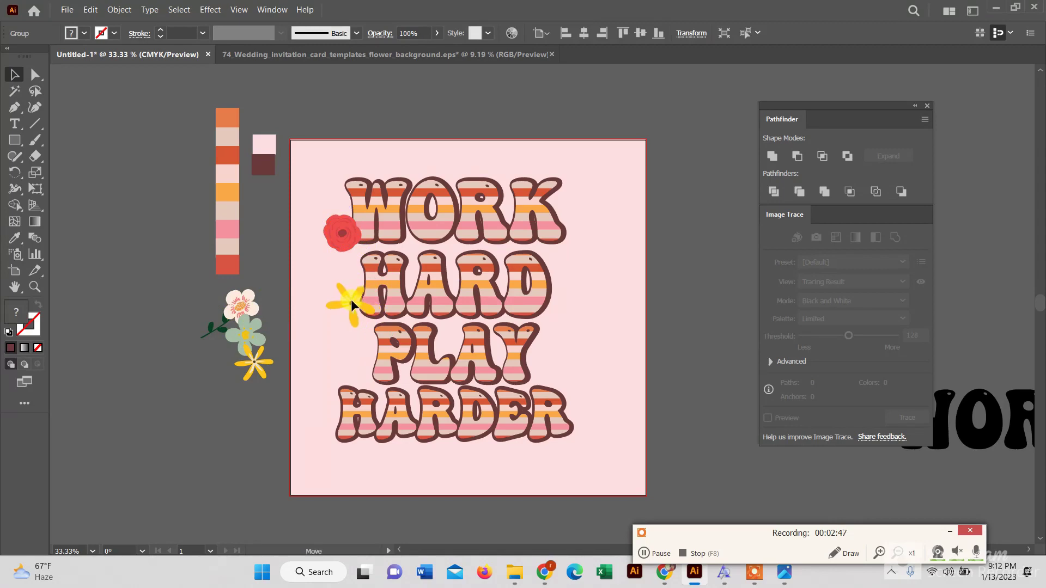
left_click_drag(353, 307, 364, 301)
left_click_drag(246, 330, 532, 283)
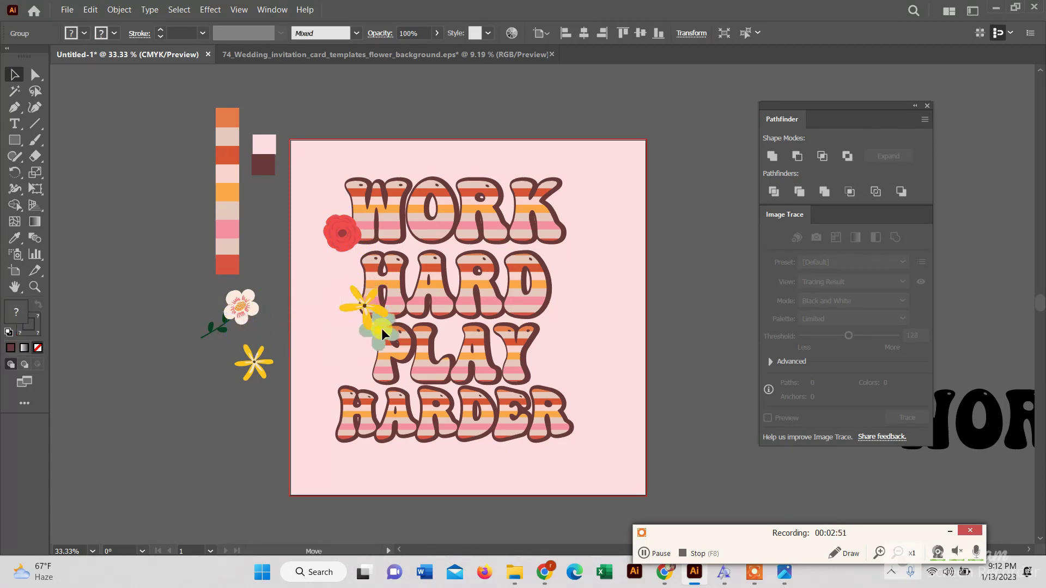
left_click_drag(561, 234, 562, 234)
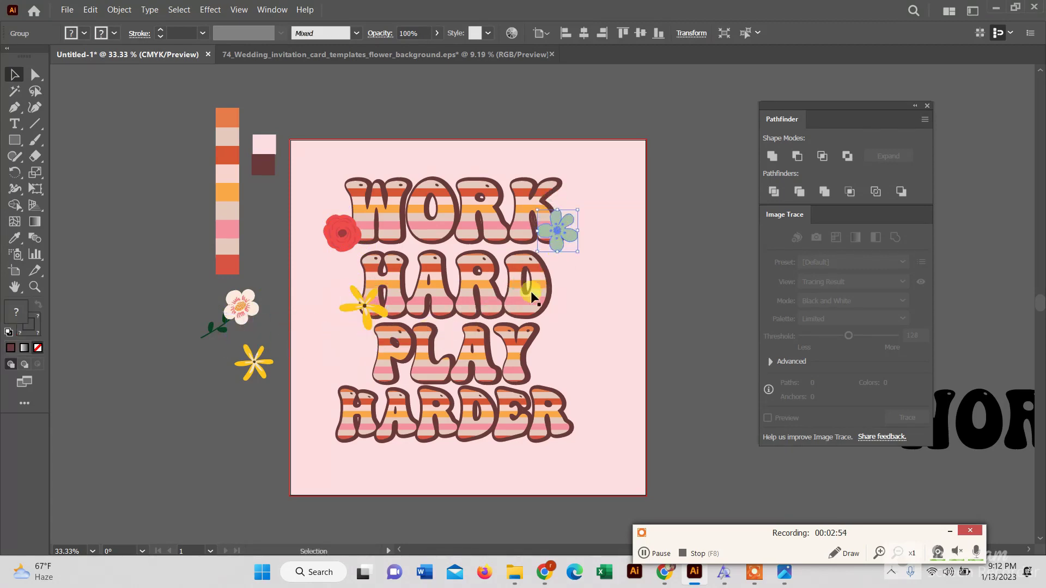
Step: Ungroup the pink flower from its stem and move it onto the lettering
right_click(223, 321)
left_click(198, 425)
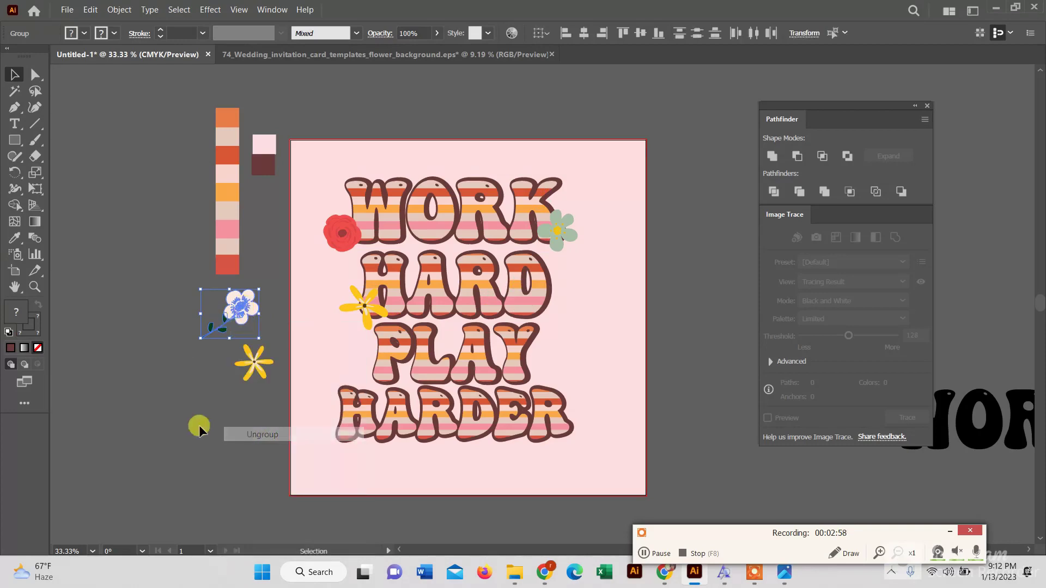
left_click(219, 329)
mouse_move(220, 332)
left_mouse_down()
mouse_move(215, 376)
mouse_move(231, 305)
mouse_move(506, 317)
mouse_move(550, 384)
mouse_move(152, 335)
left_mouse_up()
Step: Ungroup the pink flower and recolour its petals orange with the Eyedropper
right_click(147, 343)
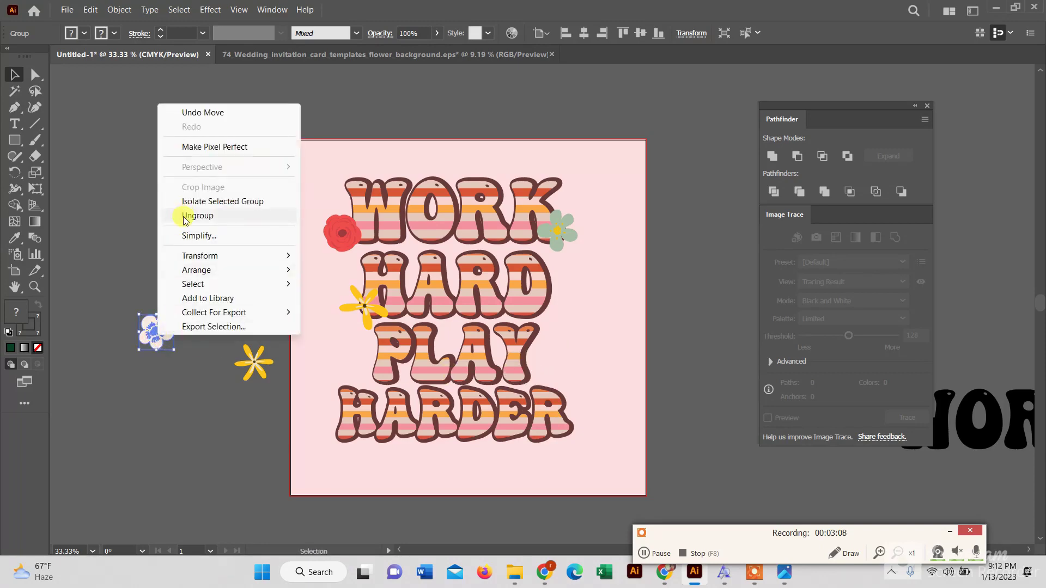
left_click(157, 358)
left_click(155, 335)
left_click(14, 238)
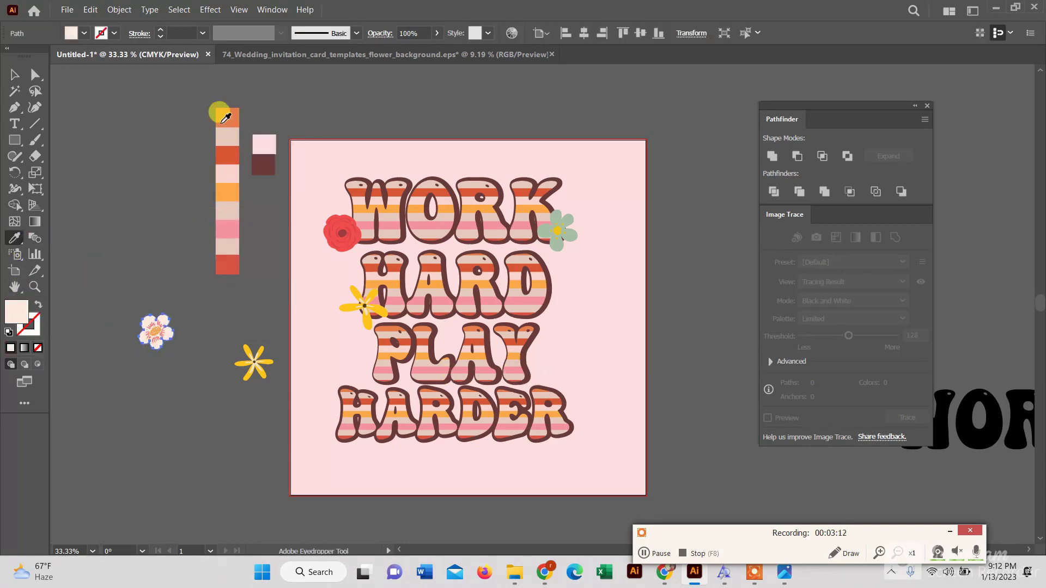
left_click(222, 122)
left_click(34, 83)
Step: Move the orange petals away, separating them from the spiky centre
left_click(123, 295)
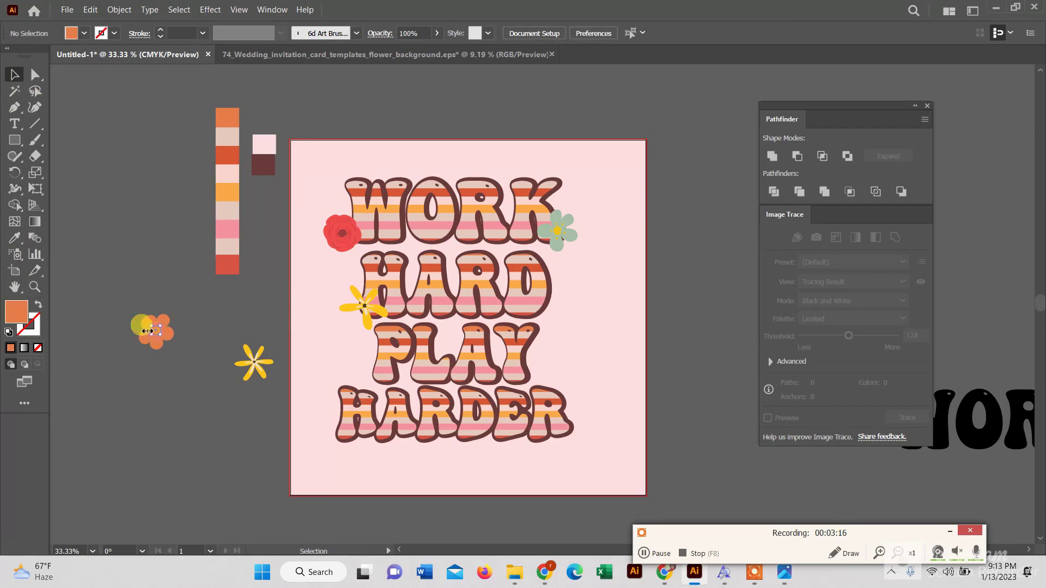
left_click(147, 330)
scroll(147, 331, "up", 3)
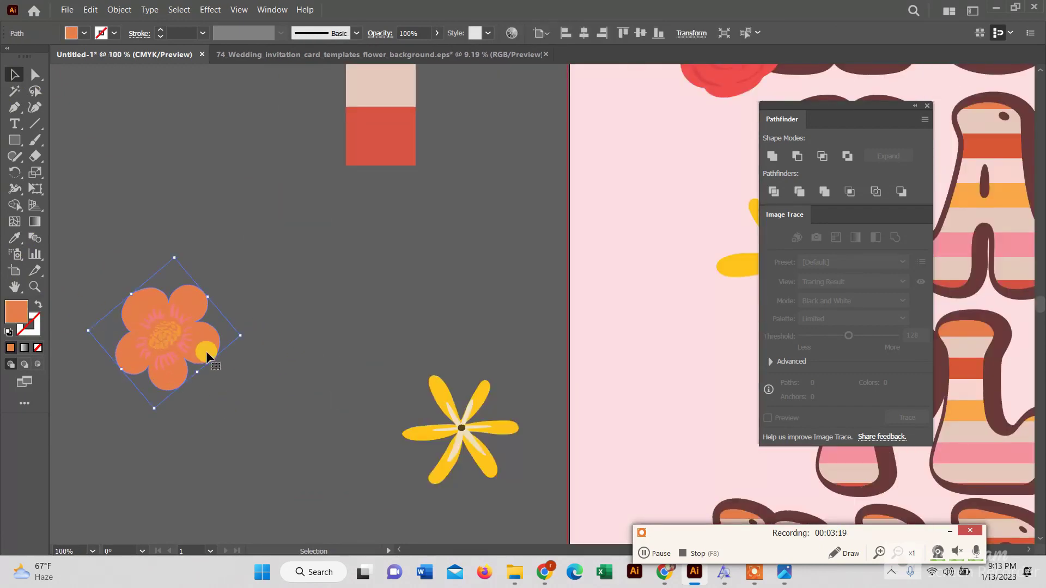
left_click_drag(207, 357, 253, 456)
left_click(163, 333)
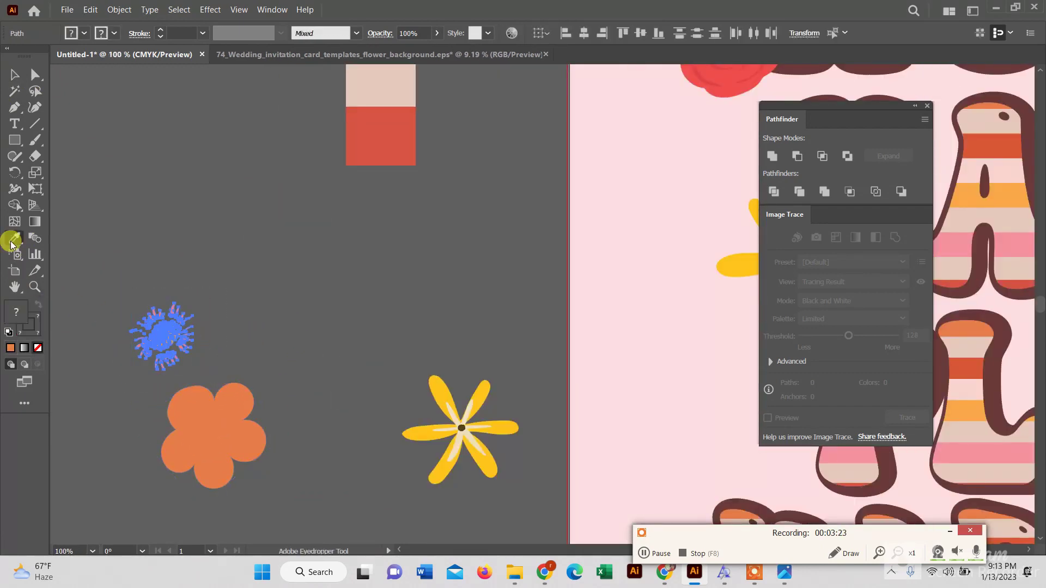
left_click(169, 331)
left_click_drag(170, 335, 208, 322)
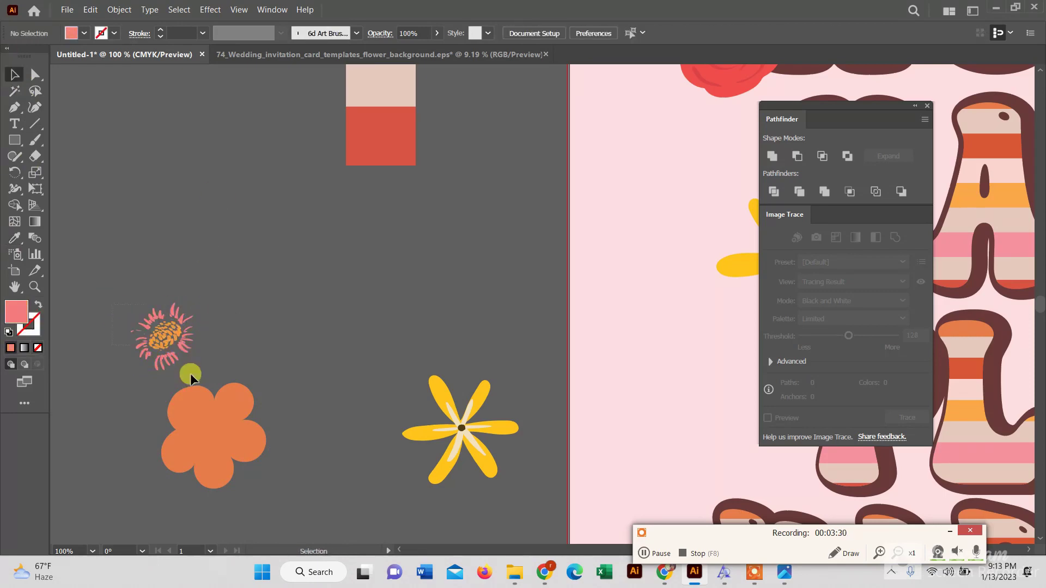
Step: Recolour the spiky centre with the yellow daisy's colour using the Eyedropper
left_click(163, 333)
left_click(14, 237)
left_click(416, 126)
left_click(438, 381)
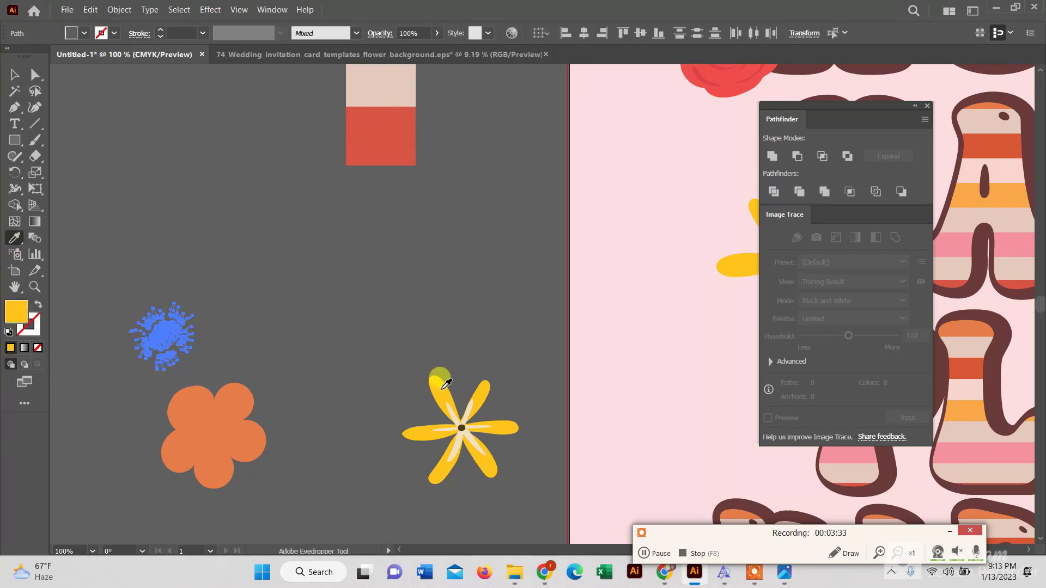
left_click(14, 75)
Step: Place the yellow centre on the orange flower and group them
left_click(172, 335)
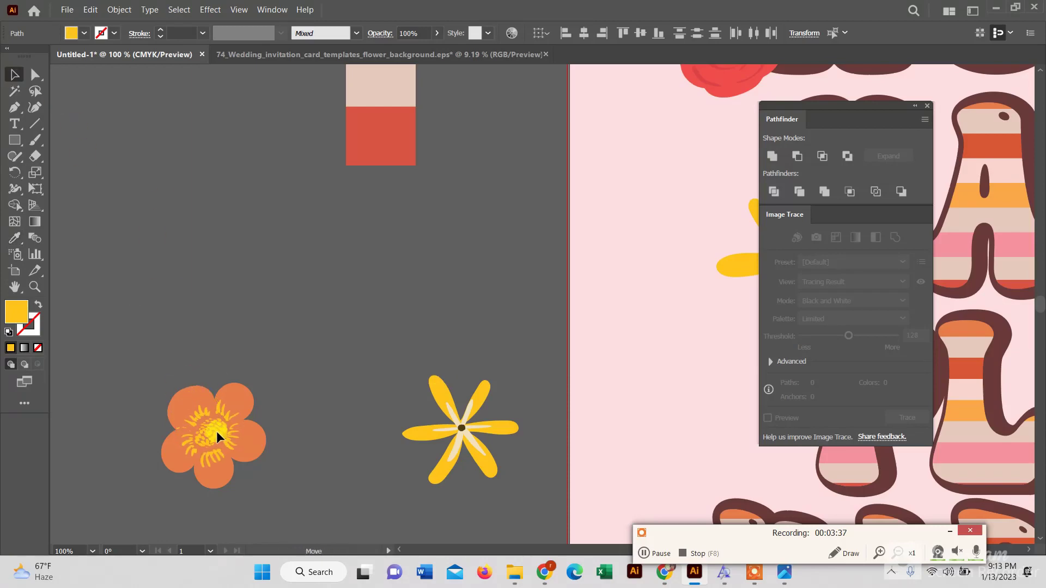
left_click_drag(216, 430, 278, 476)
right_click(278, 476)
left_click(297, 279)
scroll(447, 382, "down", 3)
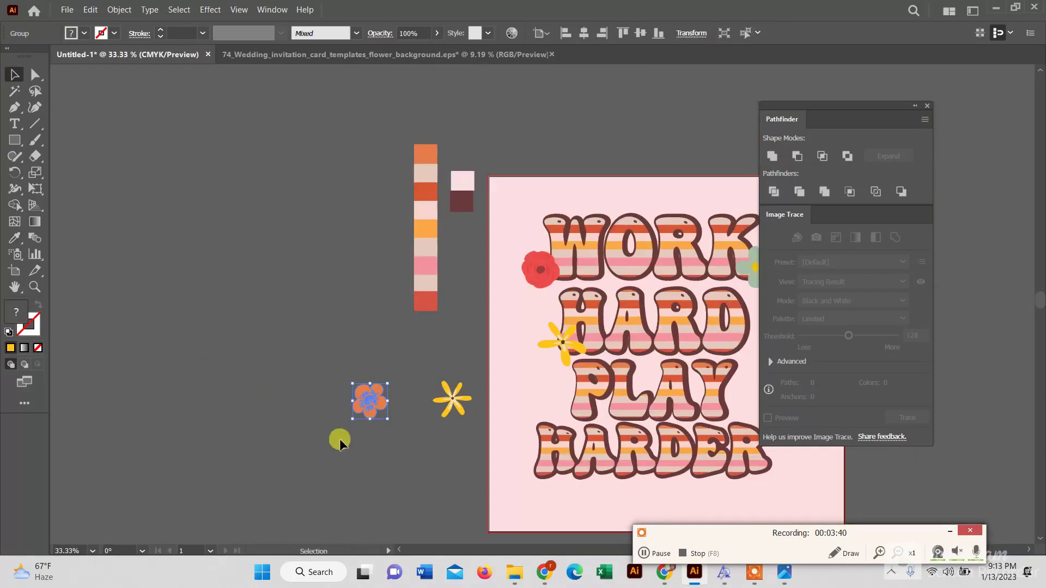
right_click(349, 407)
Step: Move the orange flower beside the yellow daisy and shrink it
left_click(329, 395)
mouse_move(384, 395)
left_mouse_down()
mouse_move(490, 404)
mouse_move(564, 432)
mouse_move(381, 340)
left_mouse_up()
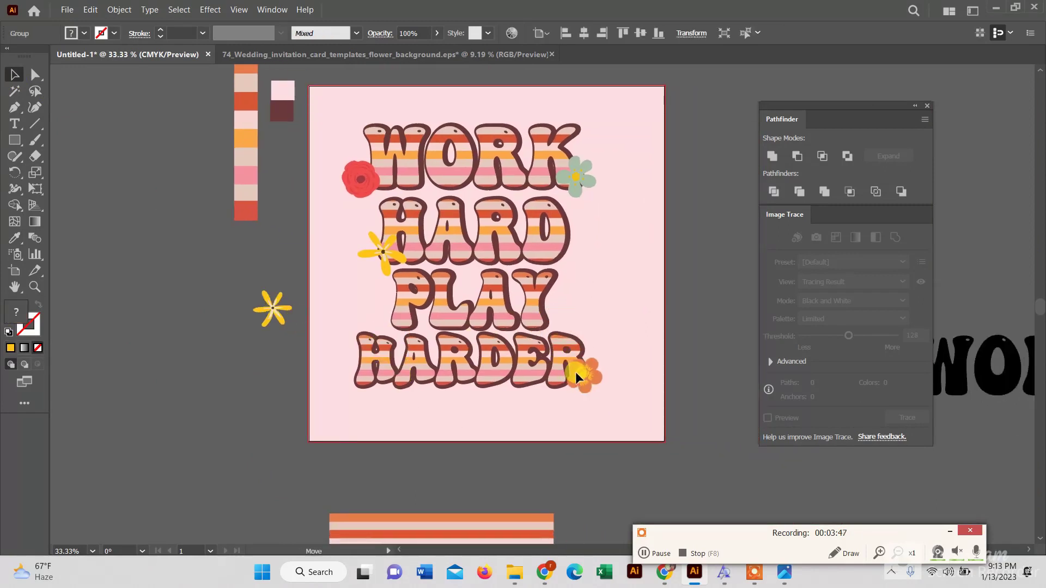
left_click(575, 372)
scroll(589, 385, "up", 1)
left_click_drag(606, 347, 606, 351)
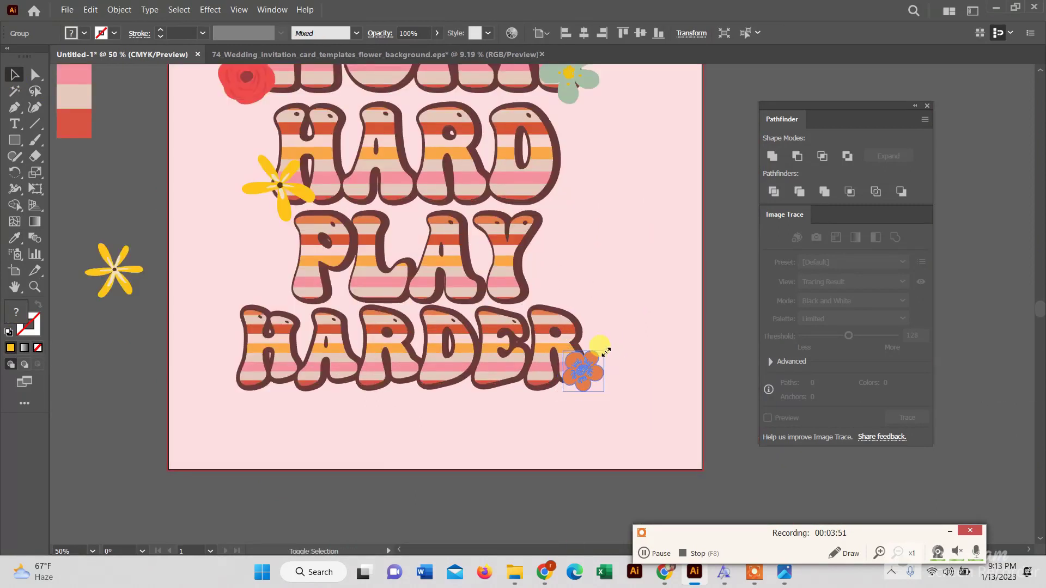
left_click(596, 375)
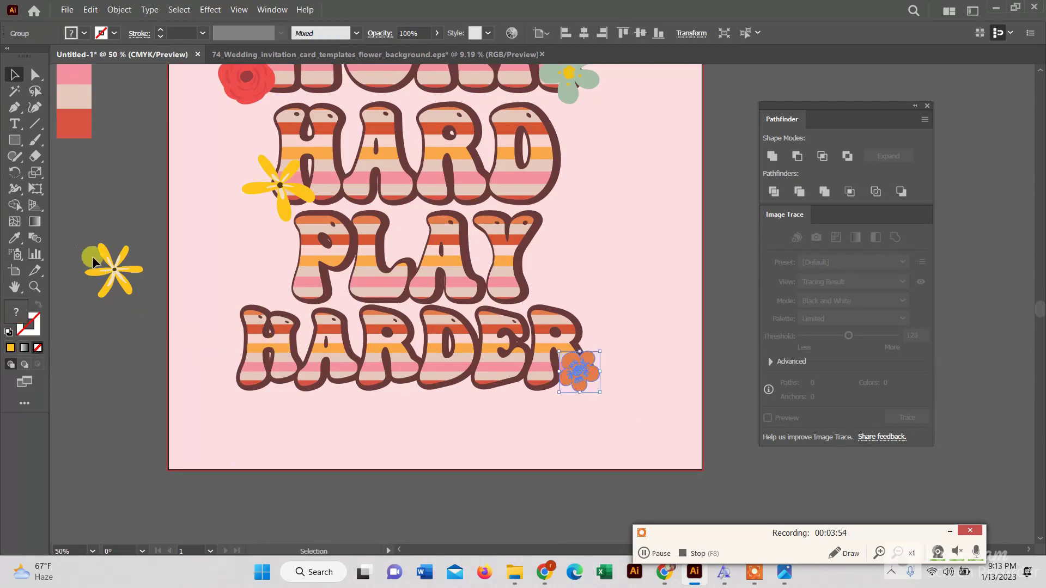
Step: Drag the yellow daisy onto the lettering, then marquee-select all lettering and flowers
mouse_move(93, 261)
left_mouse_down()
mouse_move(247, 373)
mouse_move(398, 308)
left_mouse_up()
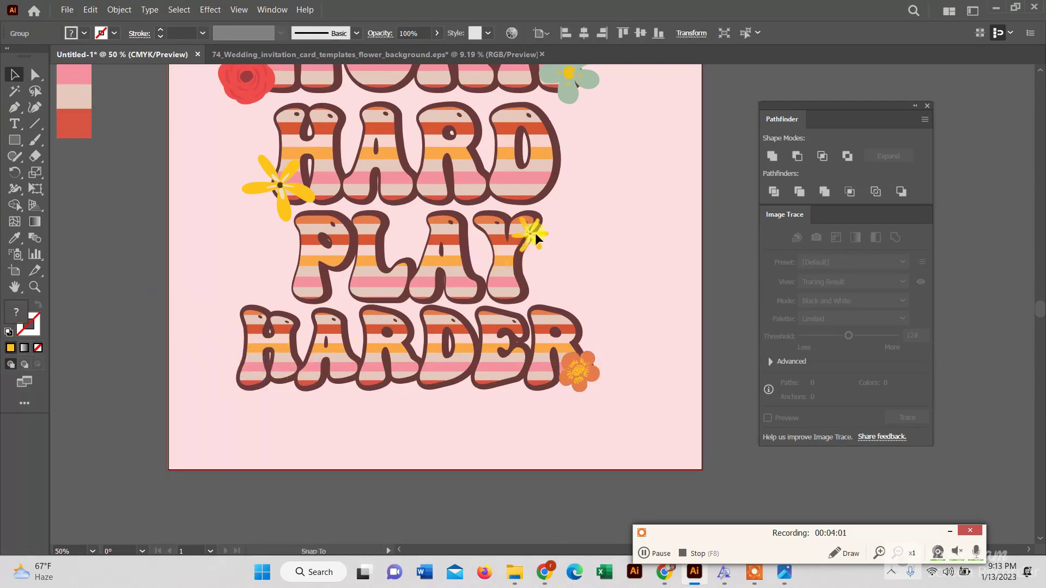
scroll(346, 299, "up", 3)
key("ctrl+minus")
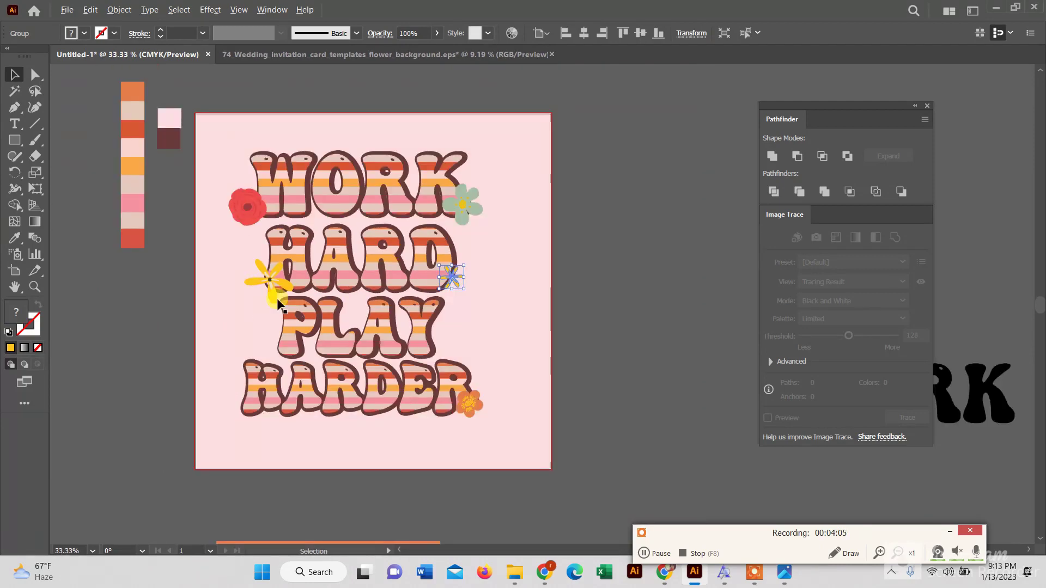
left_click(366, 270)
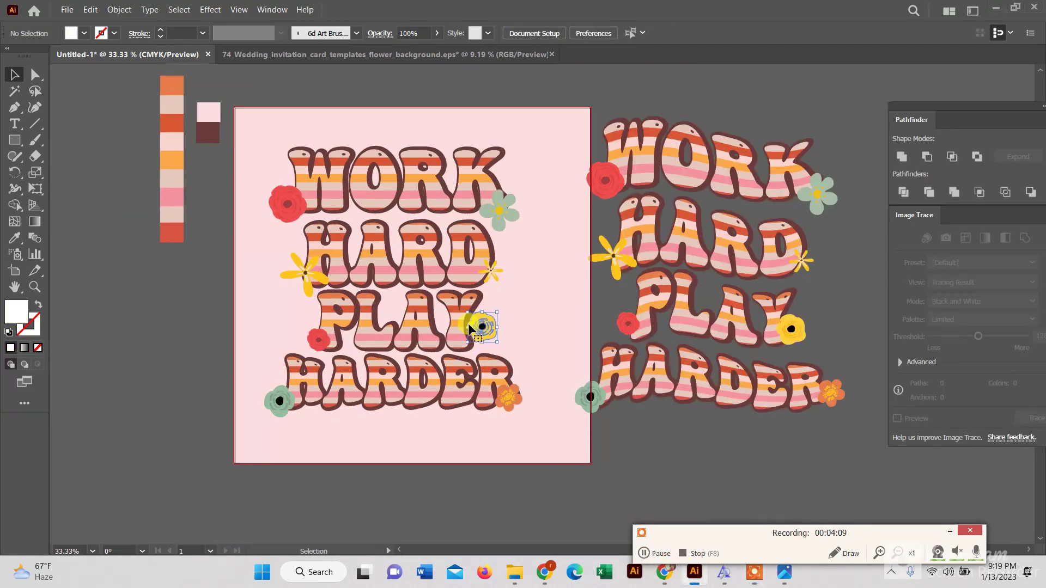
left_click_drag(241, 121, 521, 440)
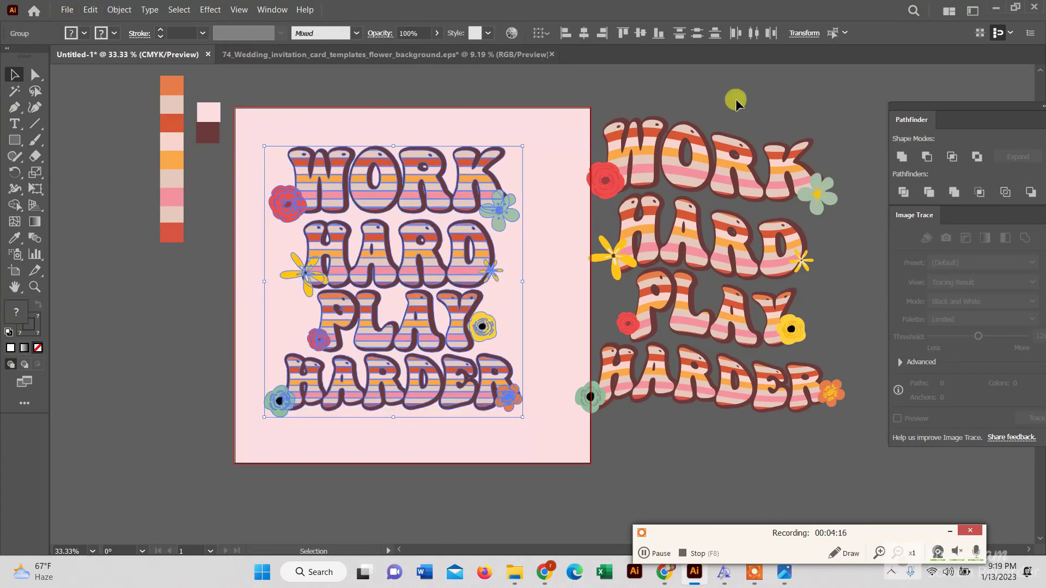
Step: Open the Transparency panel from the Window menu; make and undo a trial mask
left_click(262, 9)
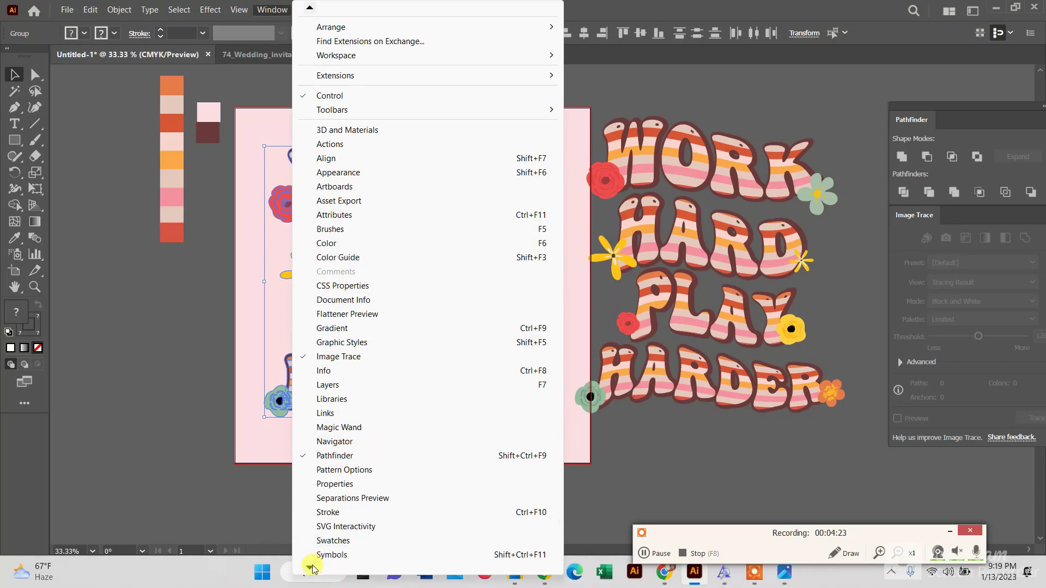
left_click(340, 509)
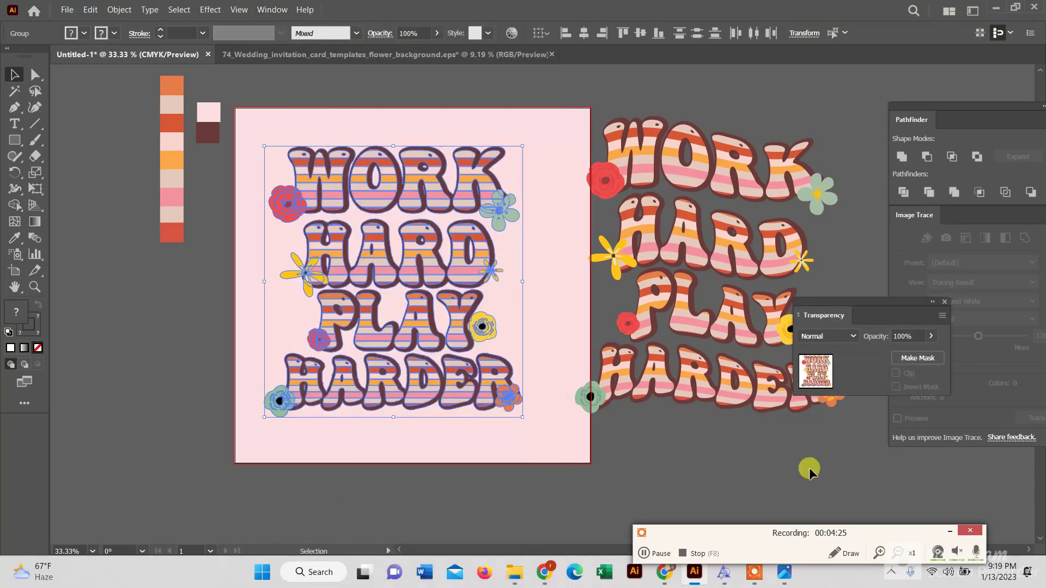
left_click(914, 362)
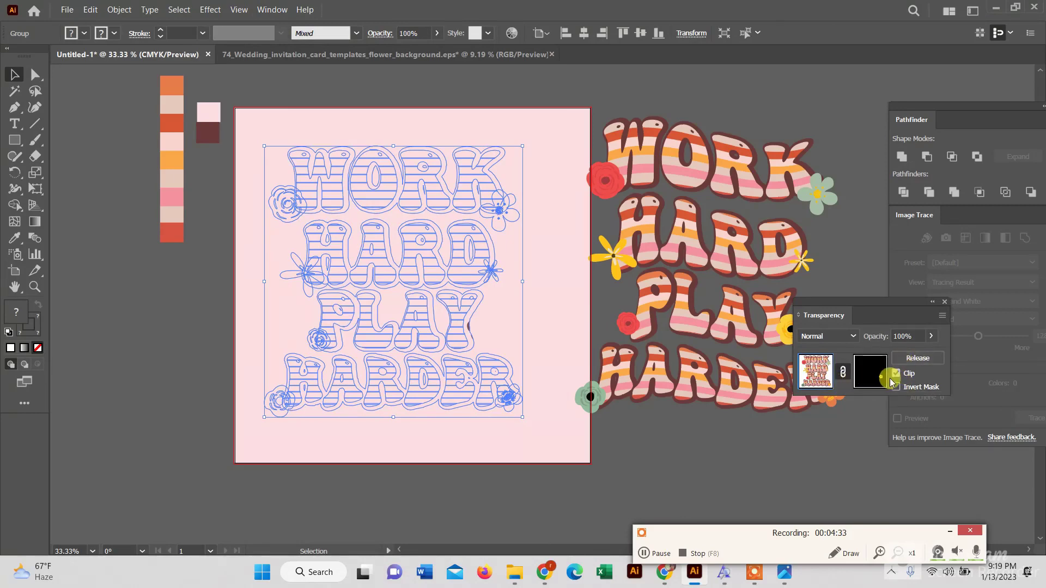
key("ctrl+z")
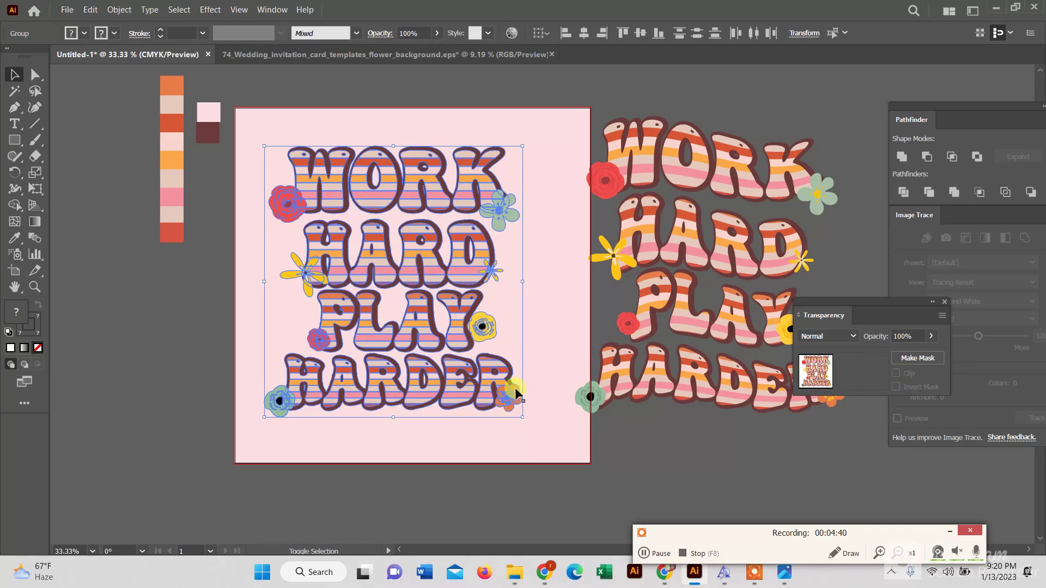
Step: Group the artwork, centre it horizontally, and add an opacity mask with Clip unchecked
right_click(521, 348)
left_click(561, 239)
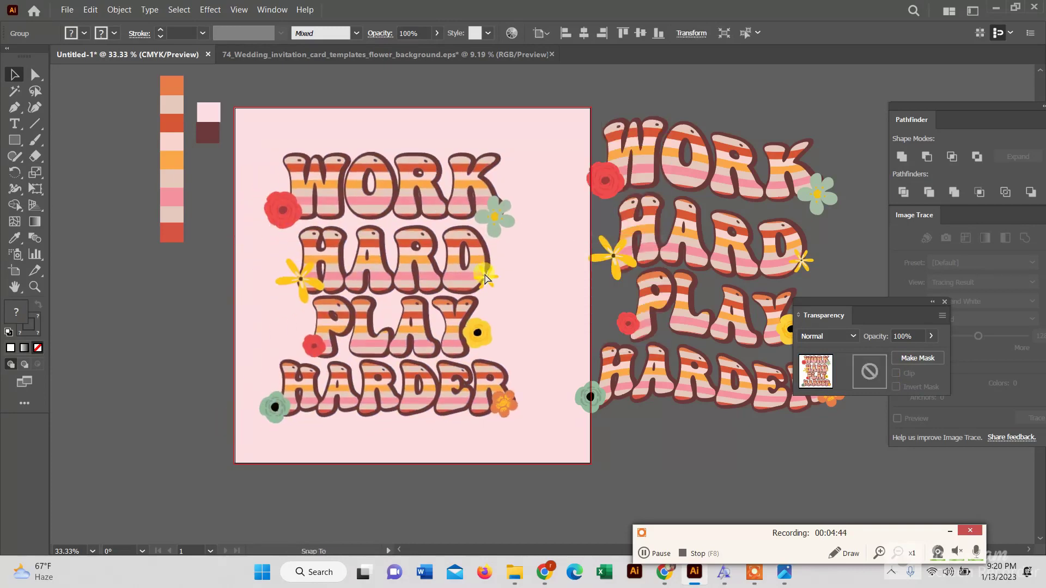
left_click(583, 34)
left_click(67, 10)
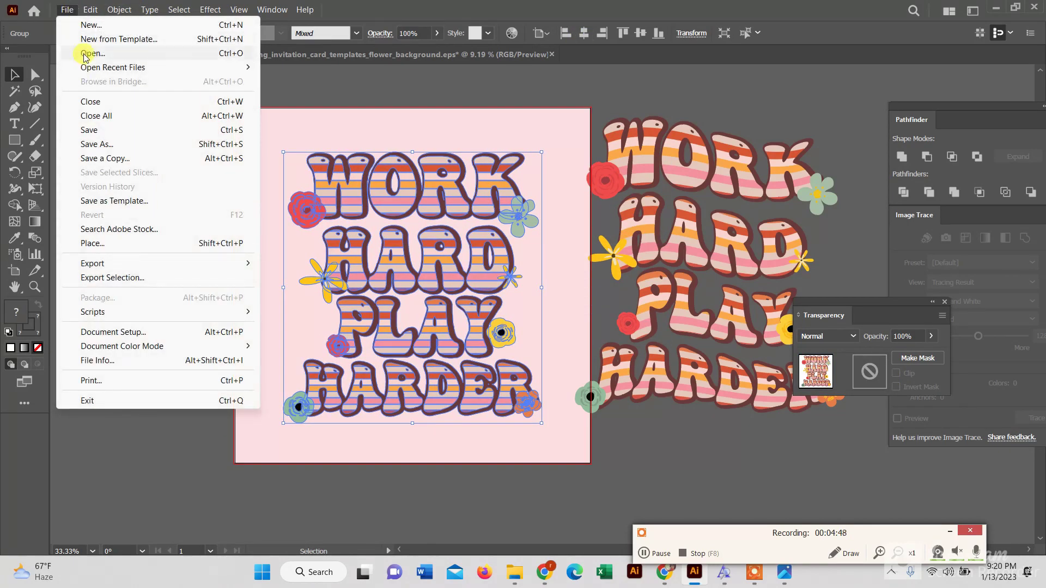
left_click(915, 358)
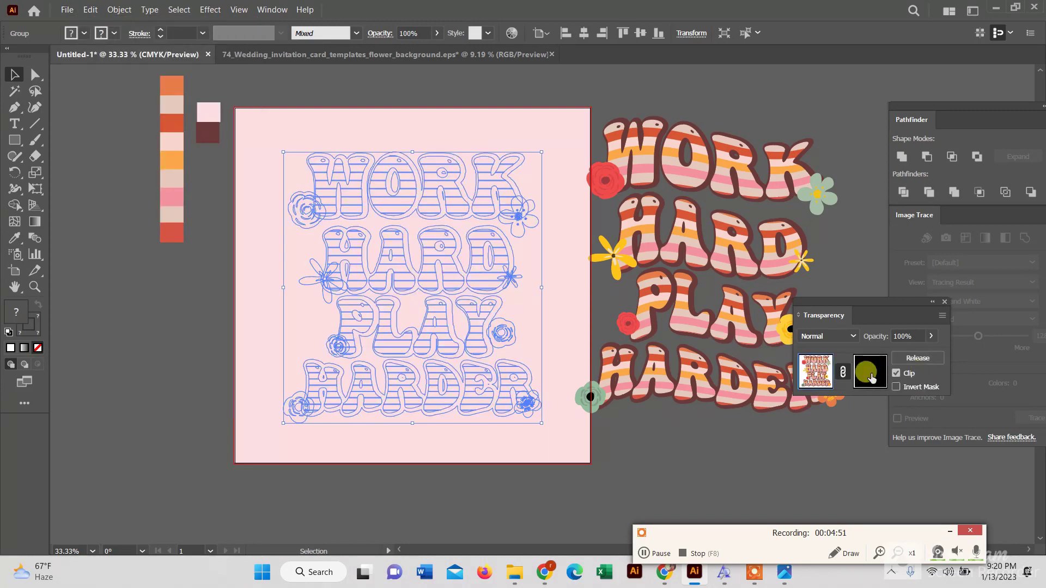
left_click(897, 373)
left_click(66, 9)
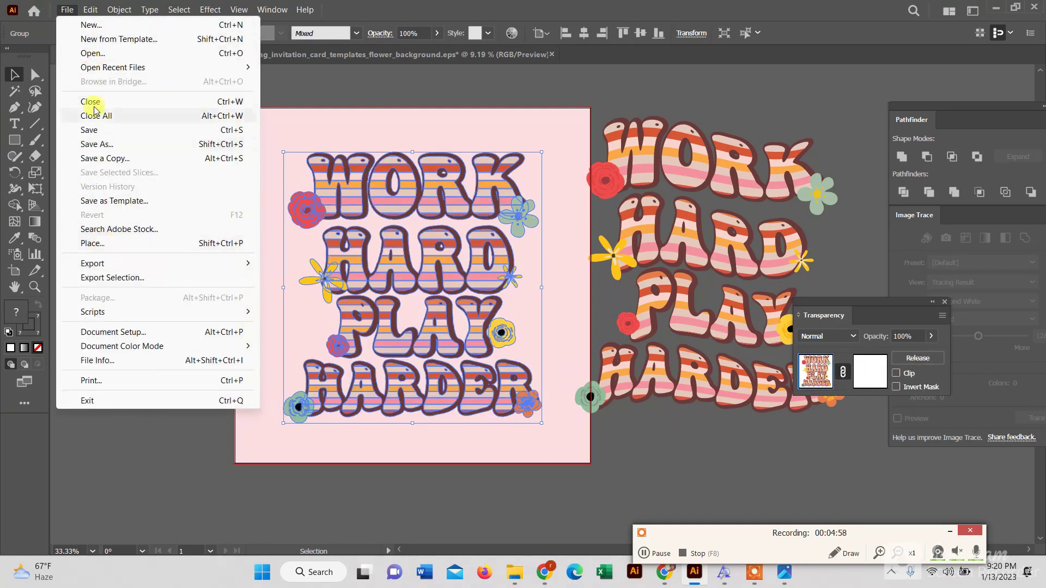
Step: Cut the grunge texture, paste it into the opacity mask, and scale it over the lettering
left_click(93, 53)
key("ctrl+x")
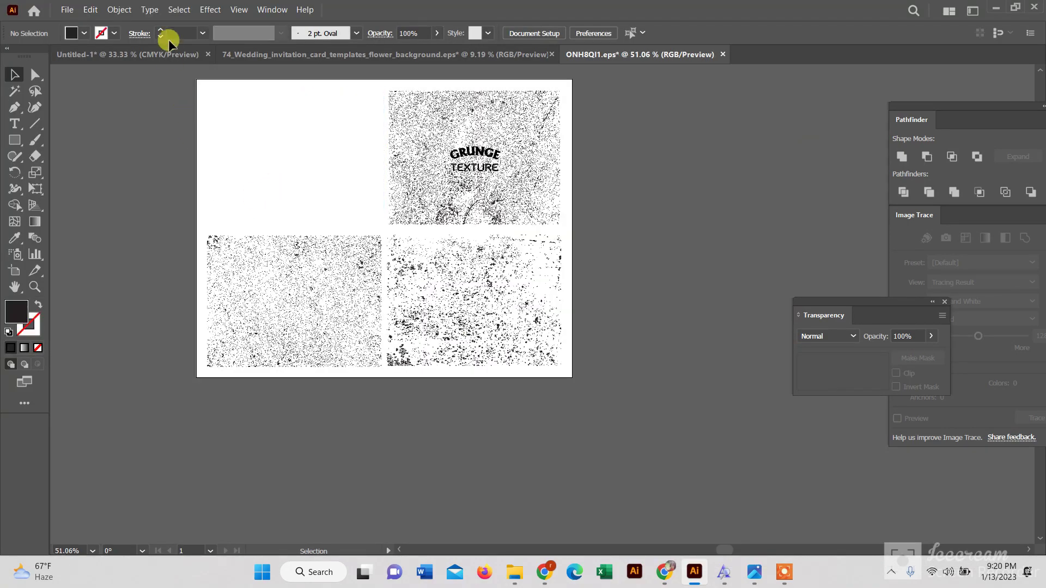
left_click(163, 54)
left_click(868, 381)
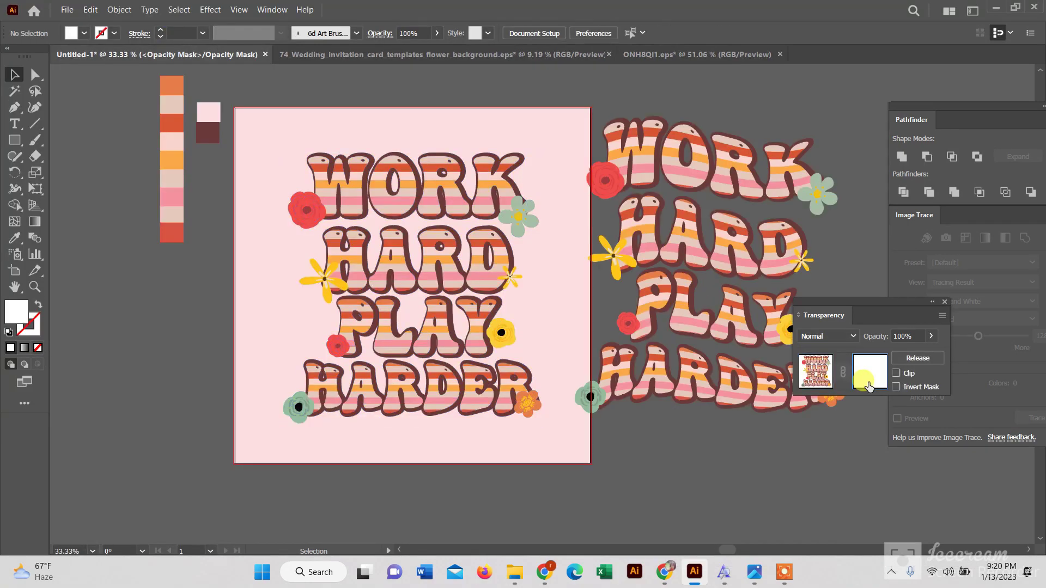
key("ctrl+v")
mouse_move(491, 312)
left_mouse_down()
mouse_move(331, 184)
mouse_move(337, 195)
left_mouse_up()
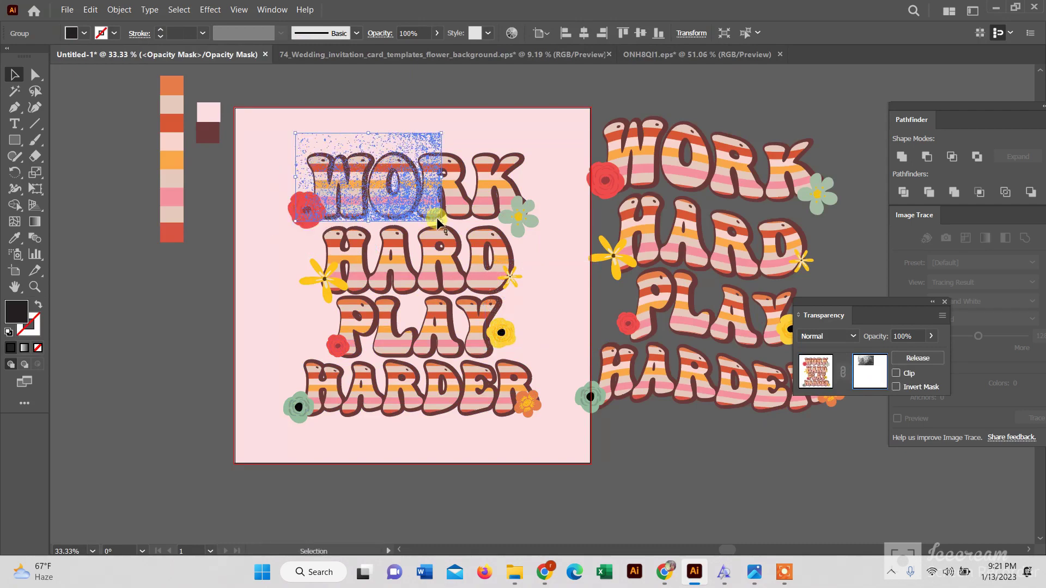
left_click_drag(439, 219, 561, 450)
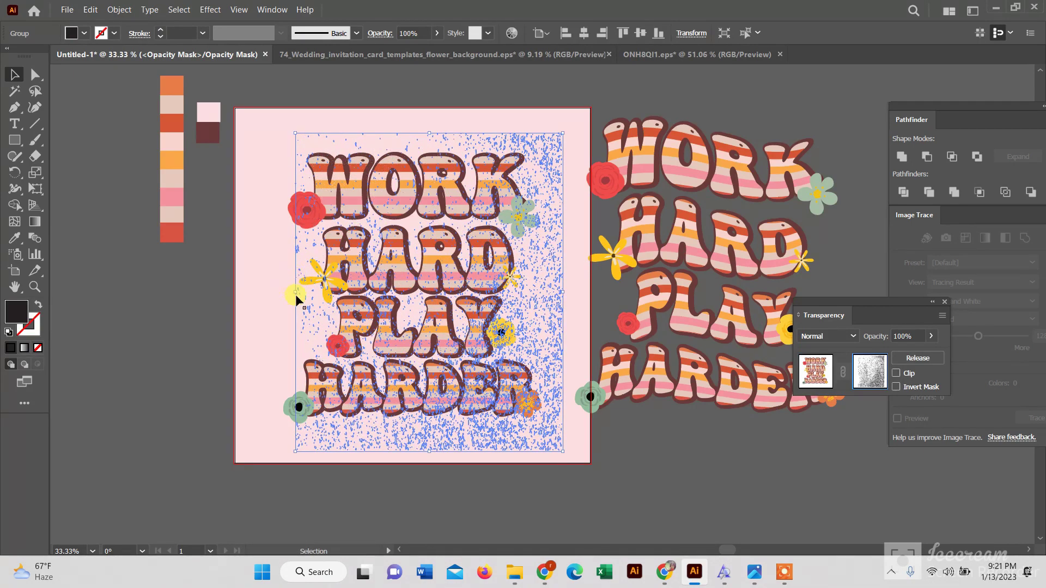
left_click_drag(259, 289, 248, 288)
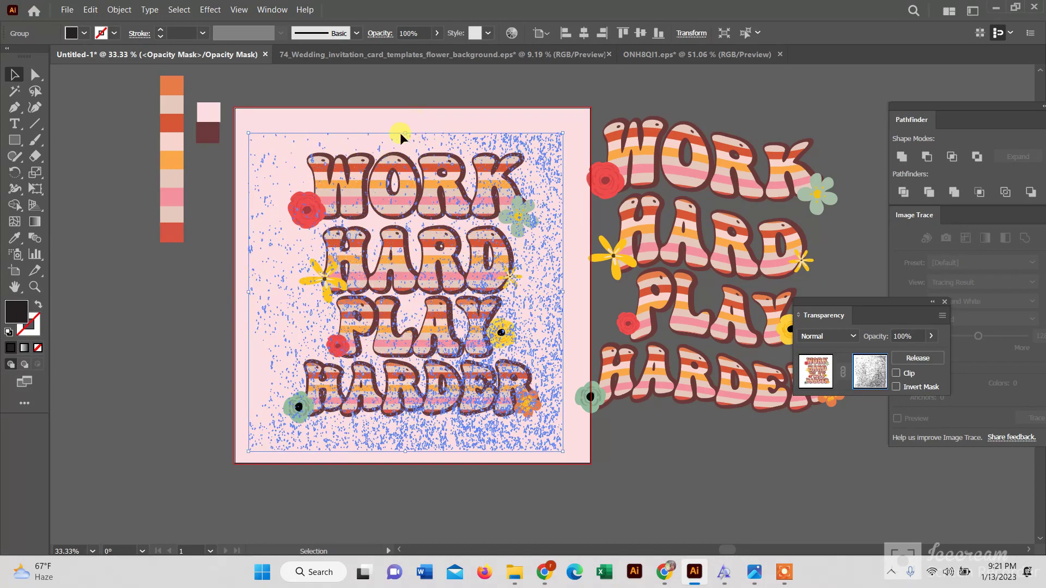
Step: Exit mask editing, reselect the masked group, and check the mask and opacity
left_click(816, 371)
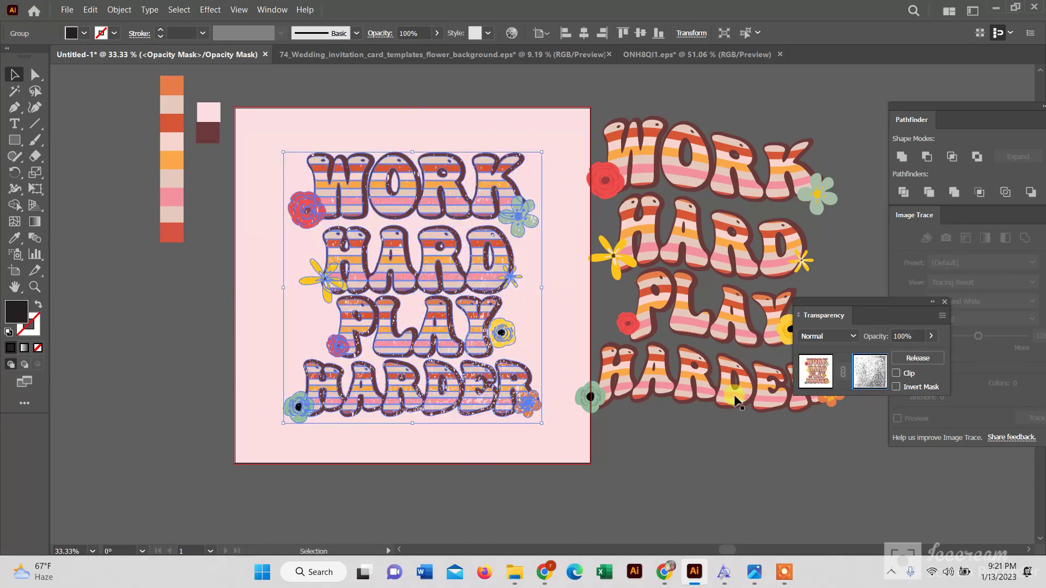
left_click(563, 528)
left_click(453, 344)
left_click(870, 371)
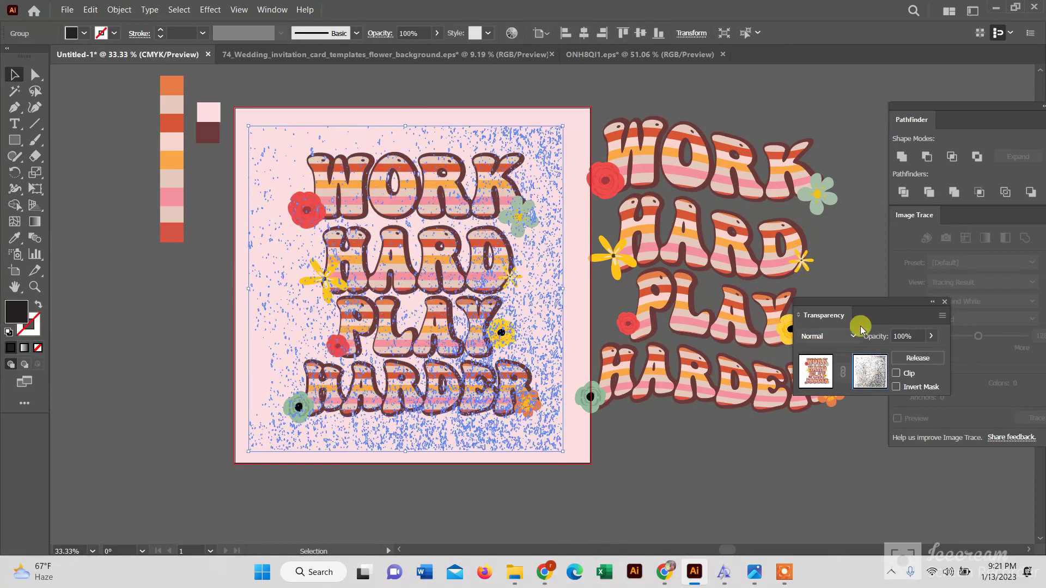
left_click(931, 338)
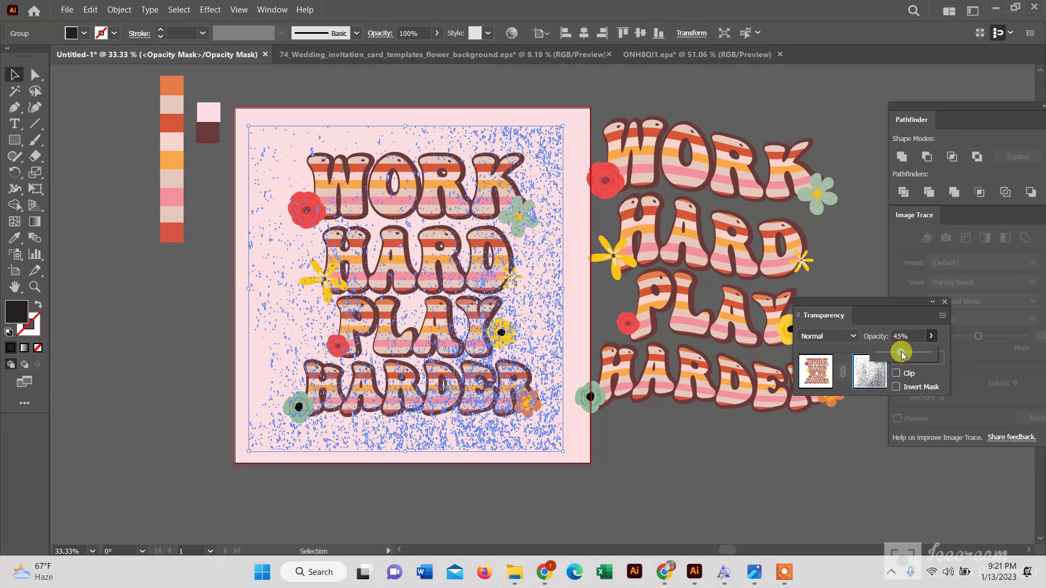
left_click(802, 386)
left_click(443, 492)
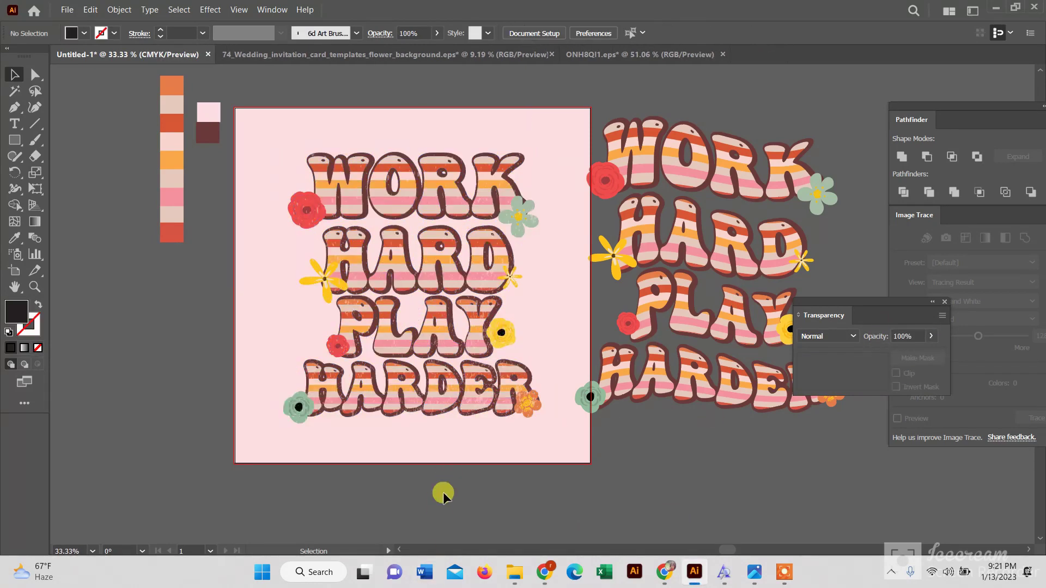